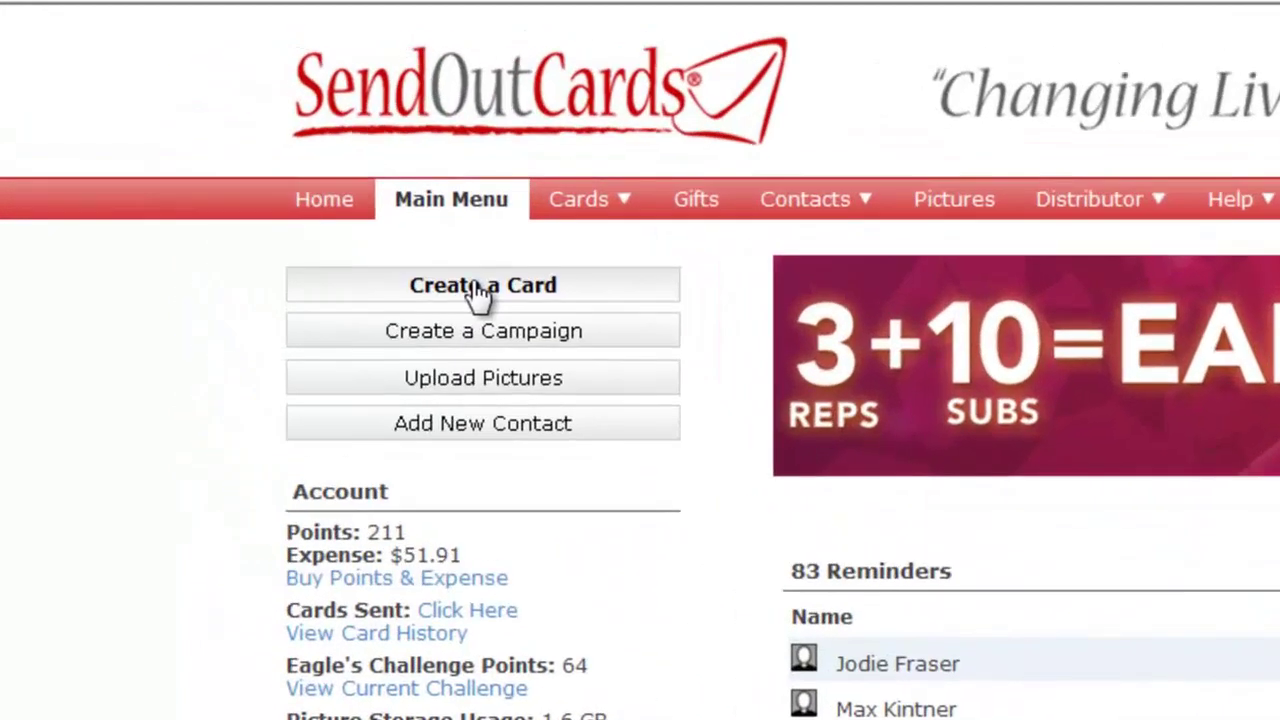
# Step: Create a new PicturePlus 2.0 card using the vertical 5" x 7" Greeting Card layout
pyautogui.click(481, 290)
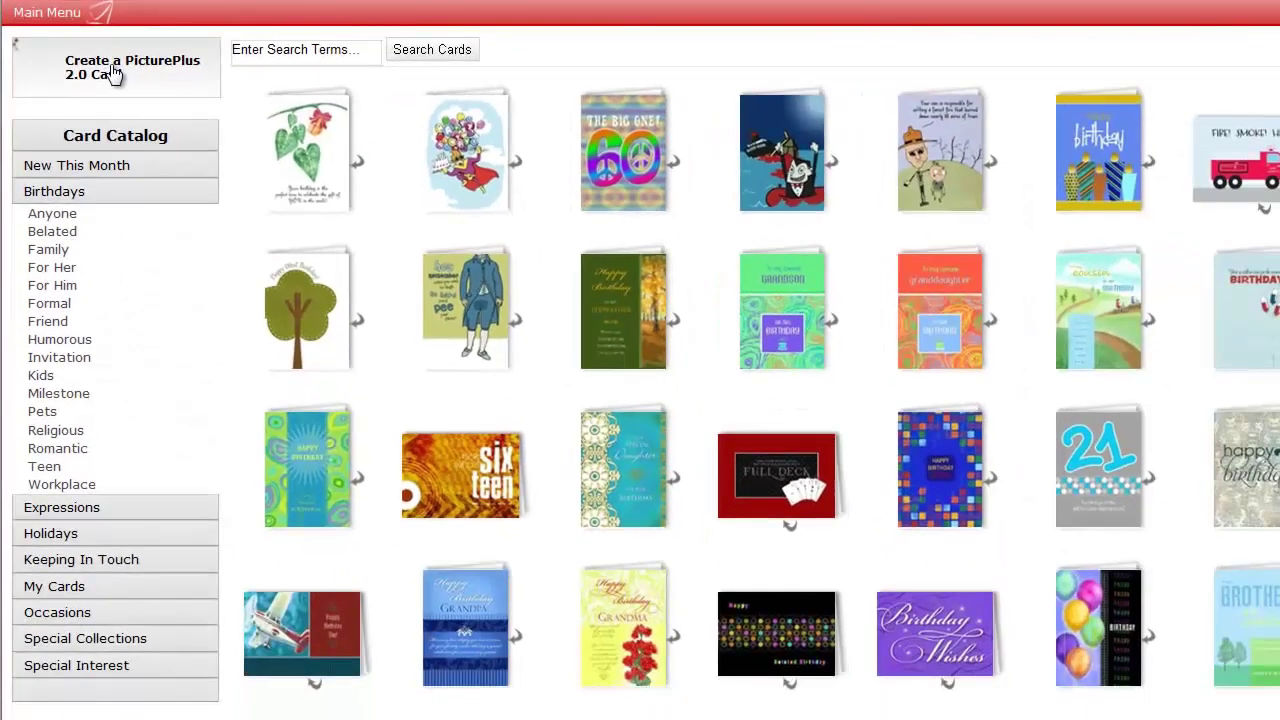
pyautogui.click(172, 288)
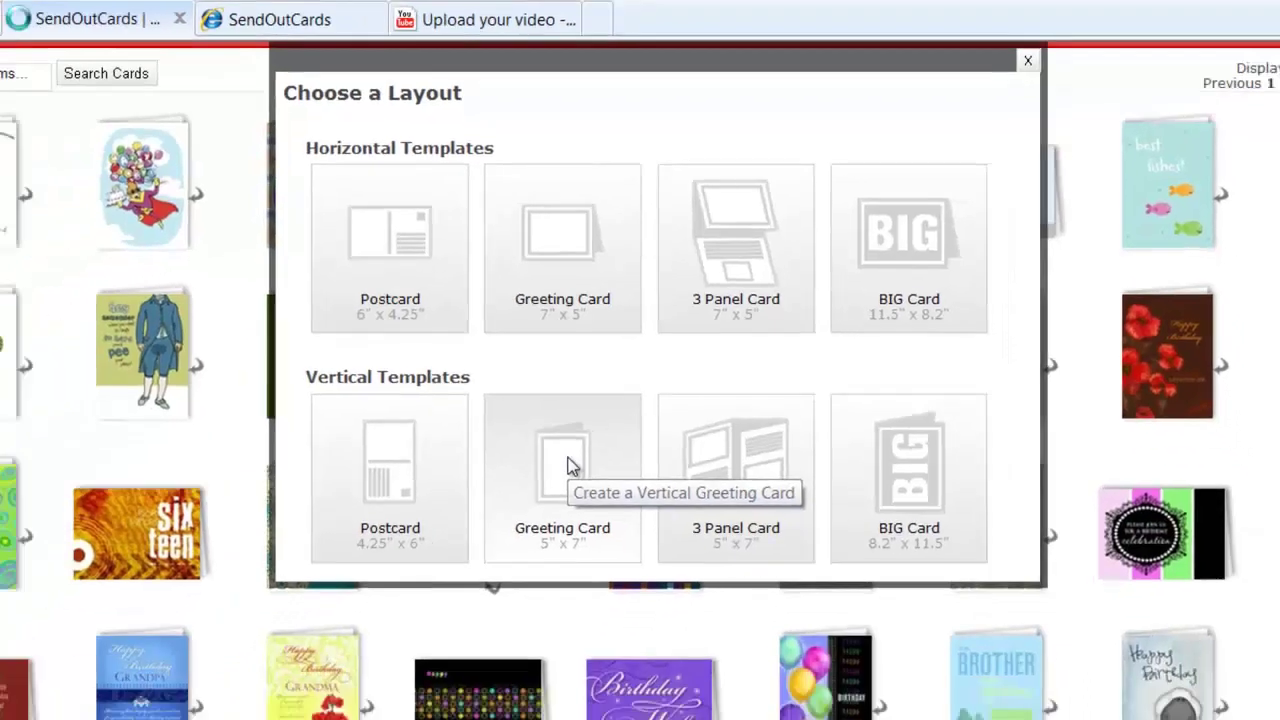
pyautogui.click(541, 527)
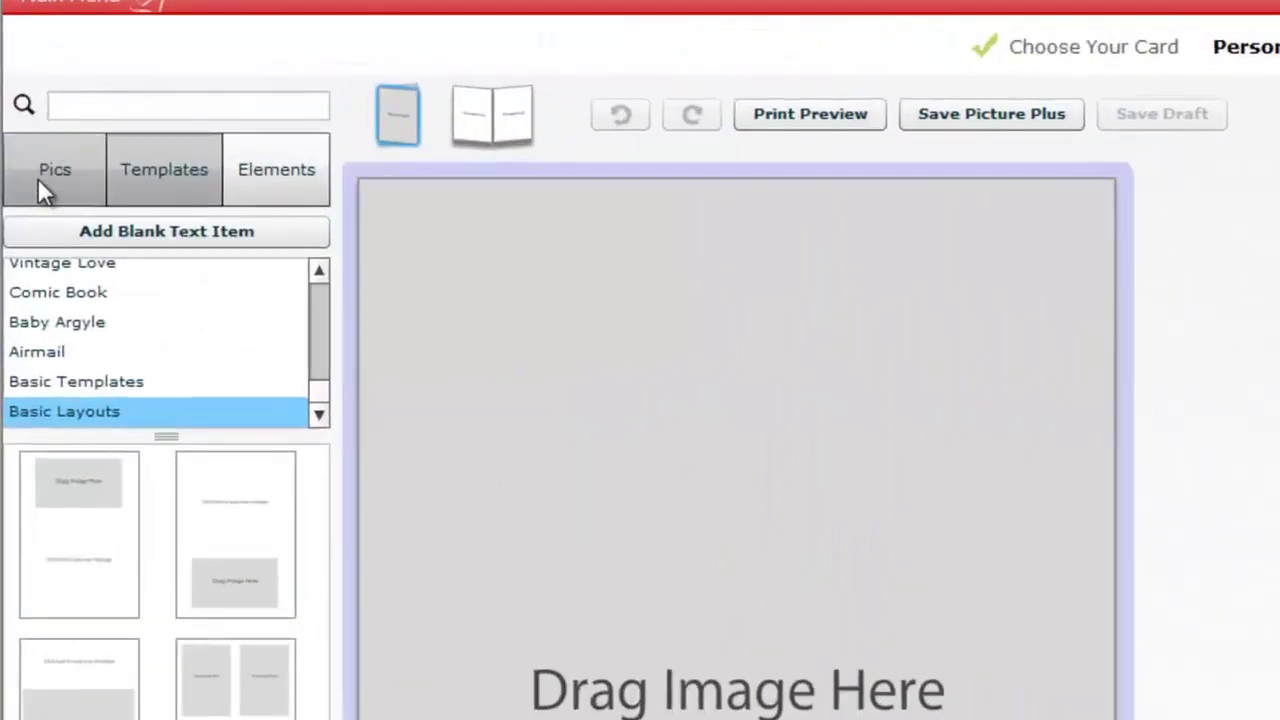
# Step: Place the picture of the man in the orange cap holding two fish on the card front
pyautogui.click(19, 97)
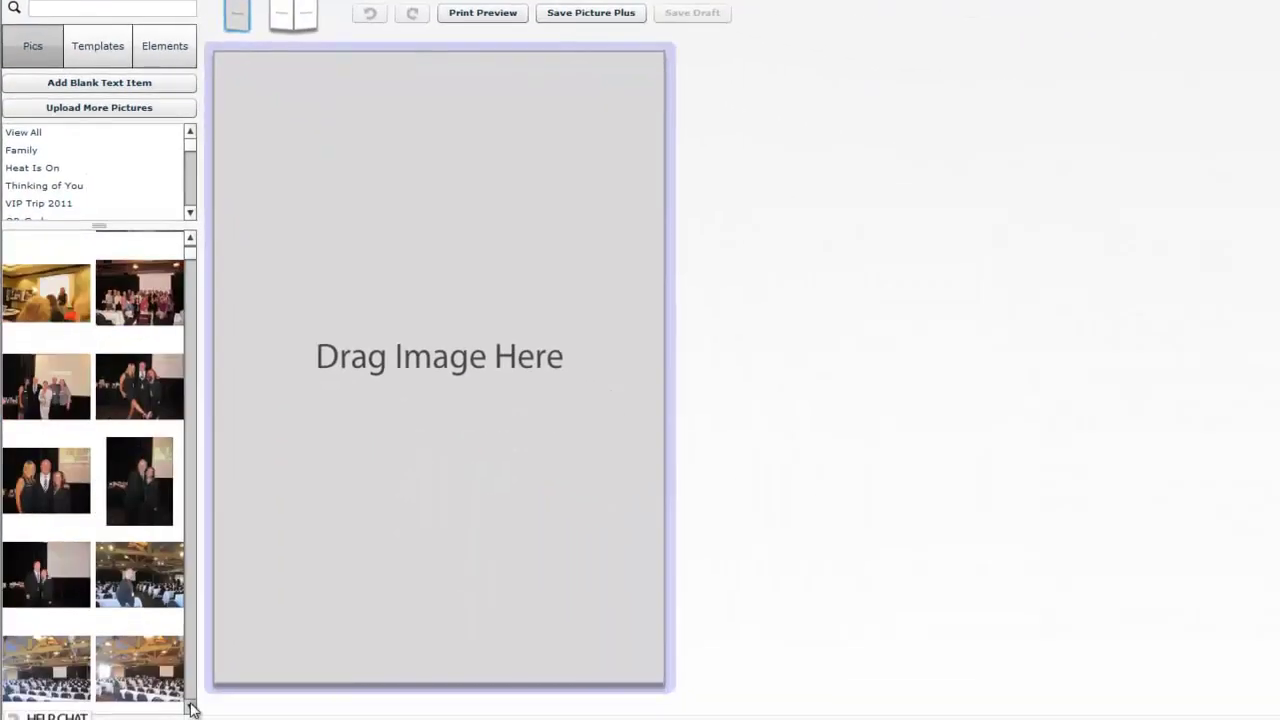
pyautogui.click(192, 707)
pyautogui.click(192, 707)
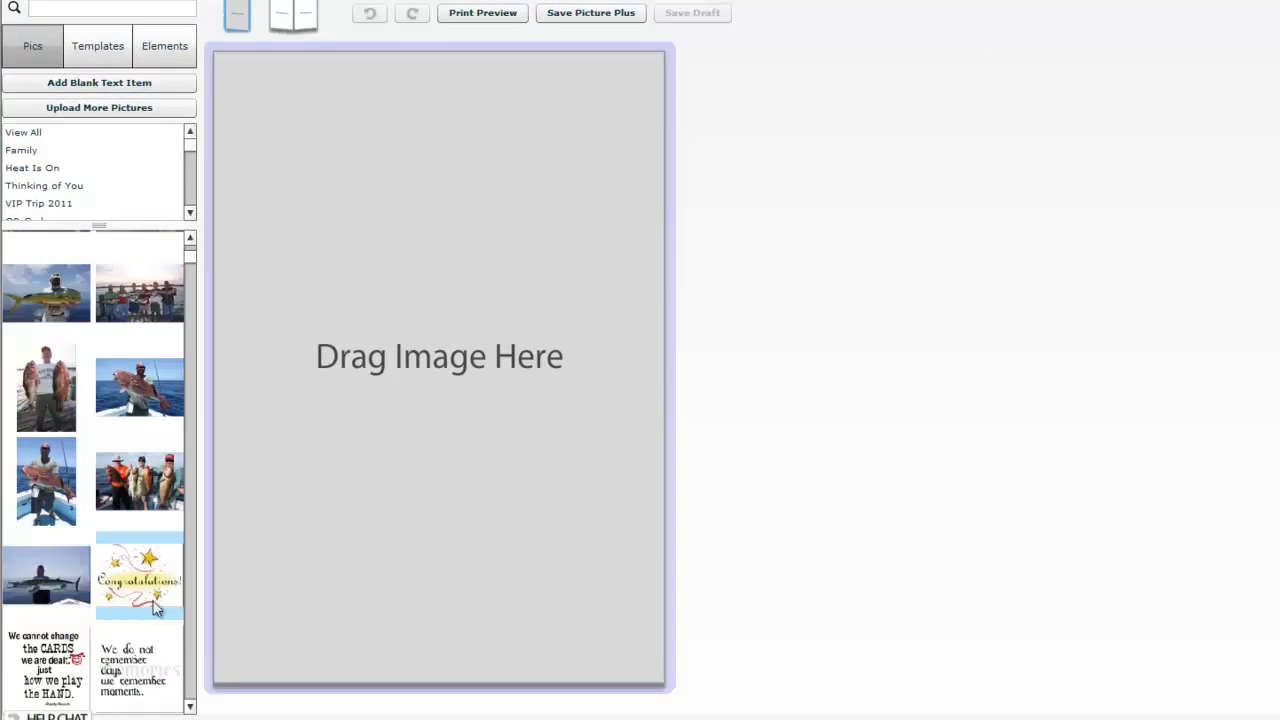
pyautogui.moveTo(46, 387); pyautogui.dragTo(407, 413)
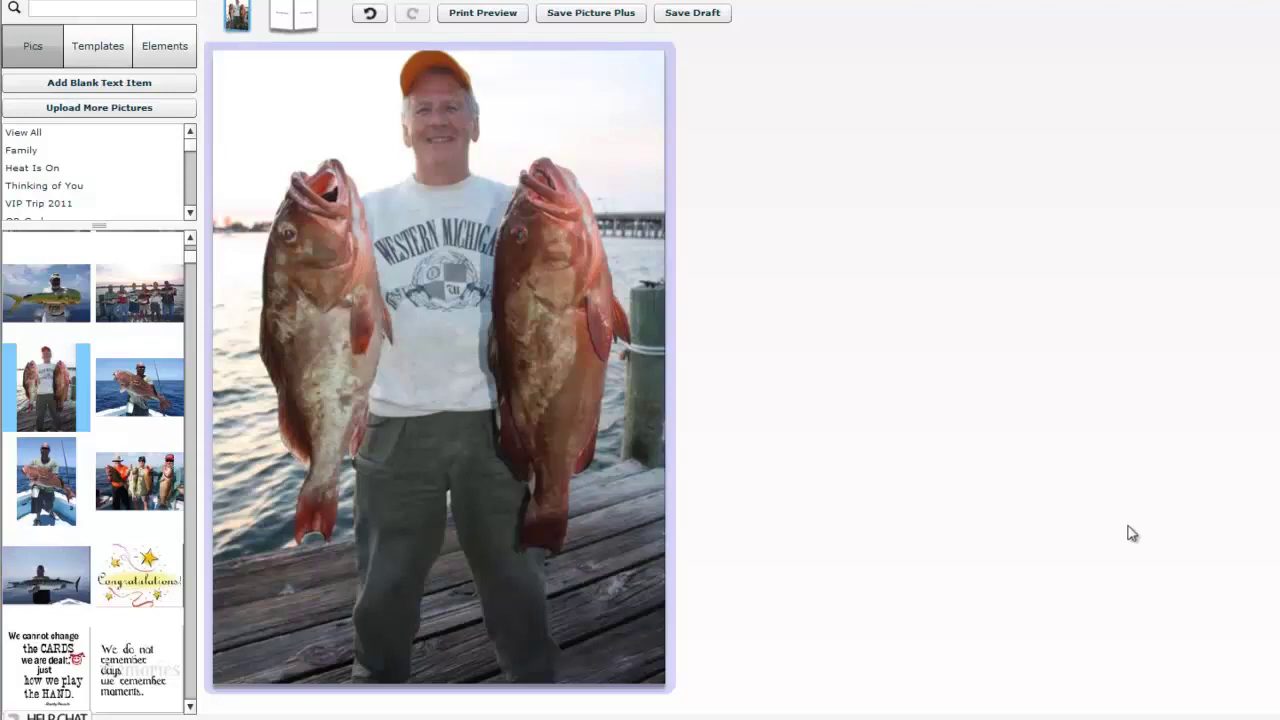
# Step: Browse all available card templates and the Summer Bugs template category
pyautogui.click(85, 46)
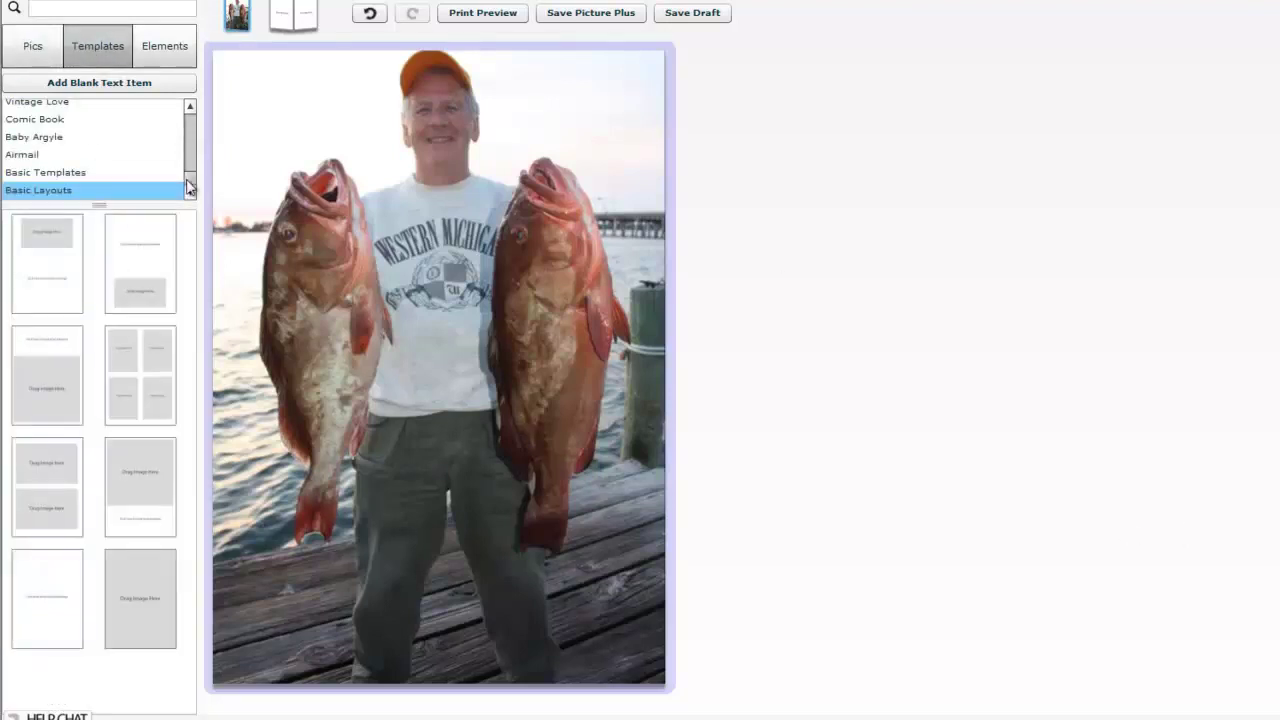
pyautogui.moveTo(188, 188); pyautogui.dragTo(191, 108)
pyautogui.click(37, 108)
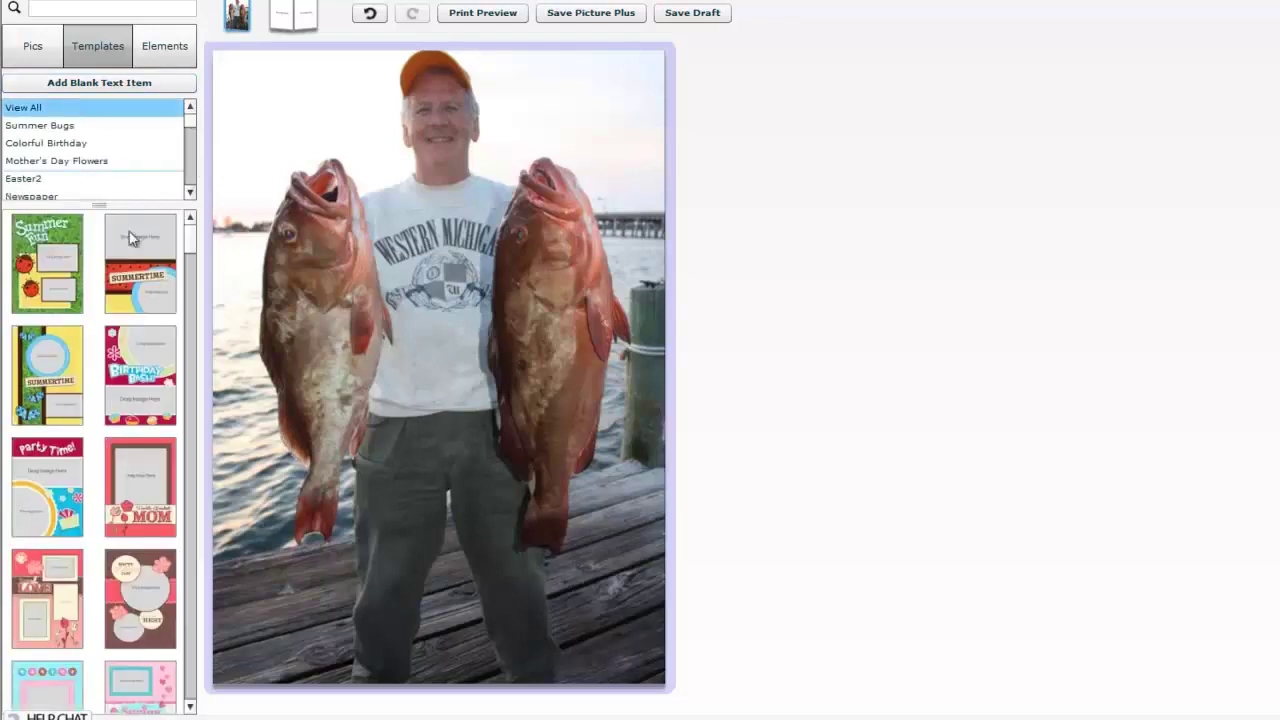
pyautogui.click(190, 707)
pyautogui.click(190, 707)
pyautogui.click(48, 127)
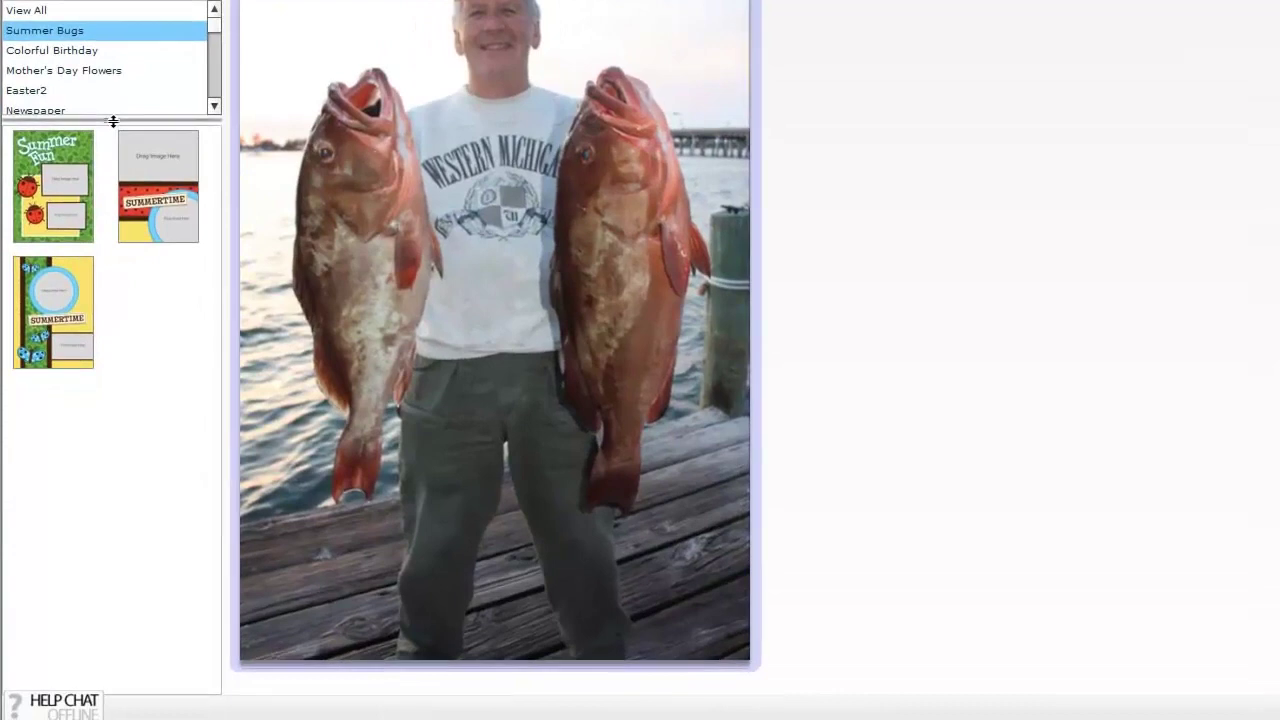
# Step: Enlarge the template category list and apply the template from the Summer category to the card front
pyautogui.moveTo(114, 205); pyautogui.dragTo(108, 286)
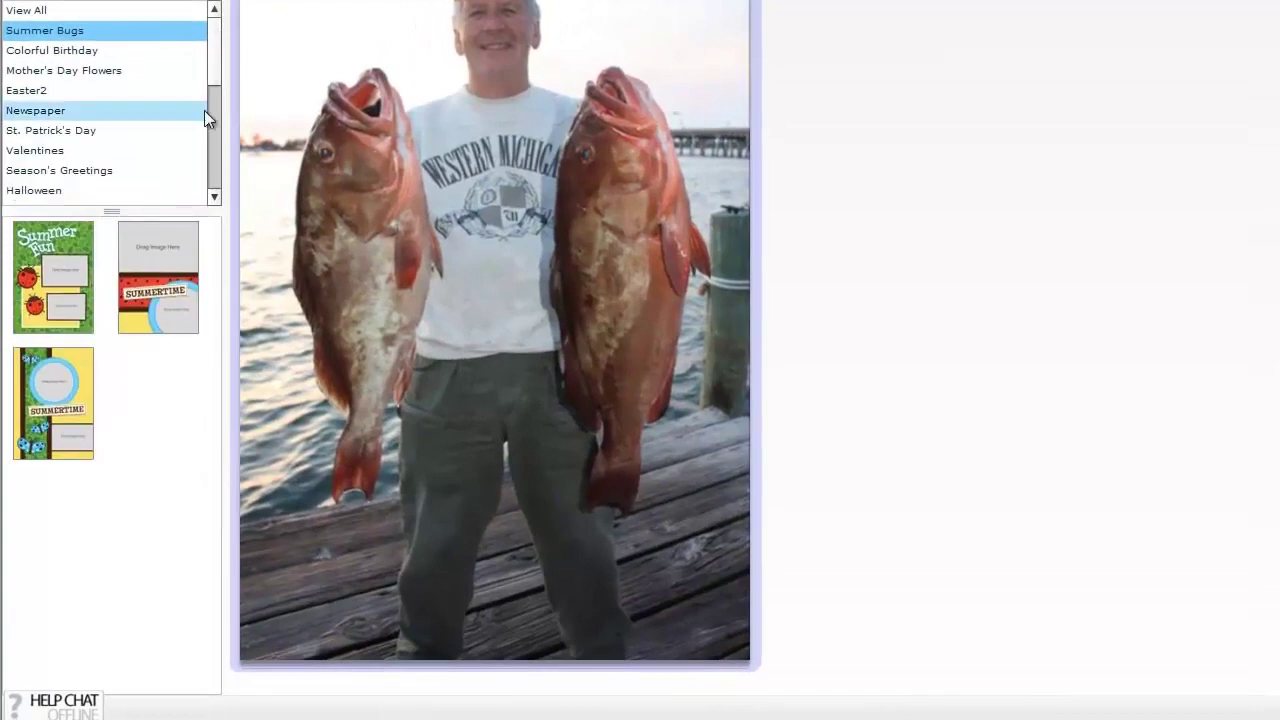
pyautogui.moveTo(220, 62); pyautogui.dragTo(216, 152)
pyautogui.click(49, 146)
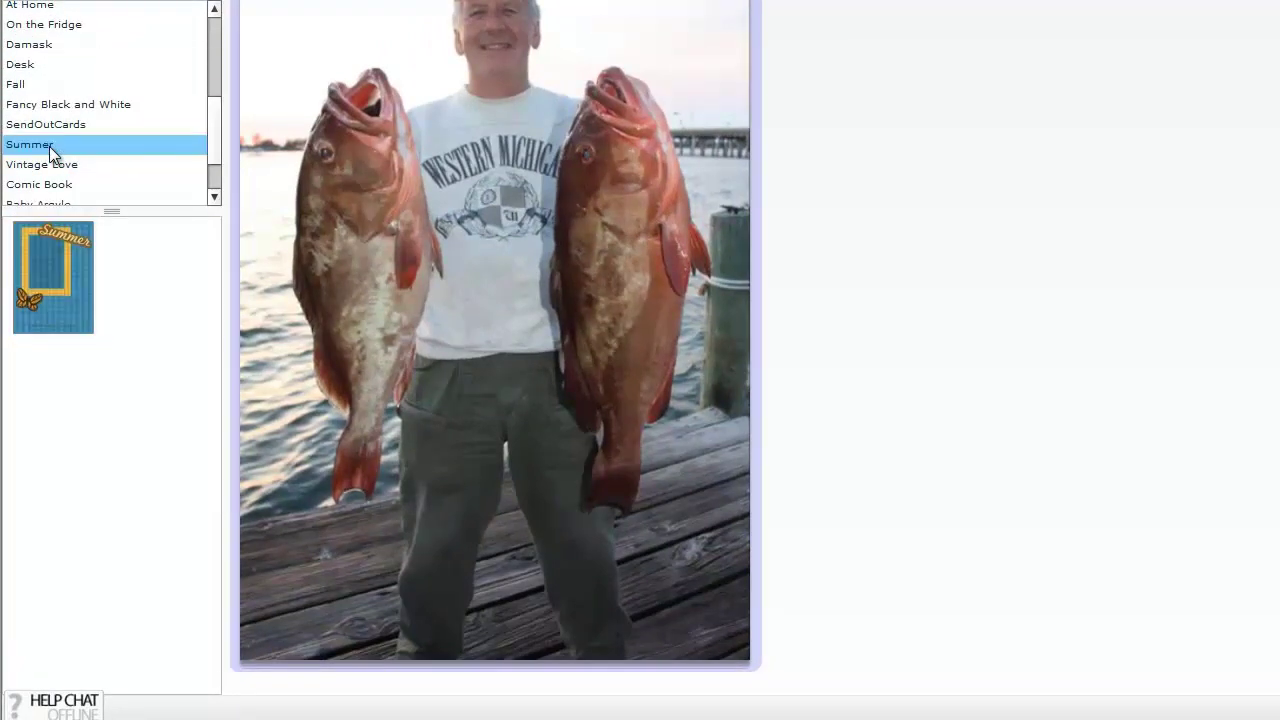
pyautogui.click(46, 298)
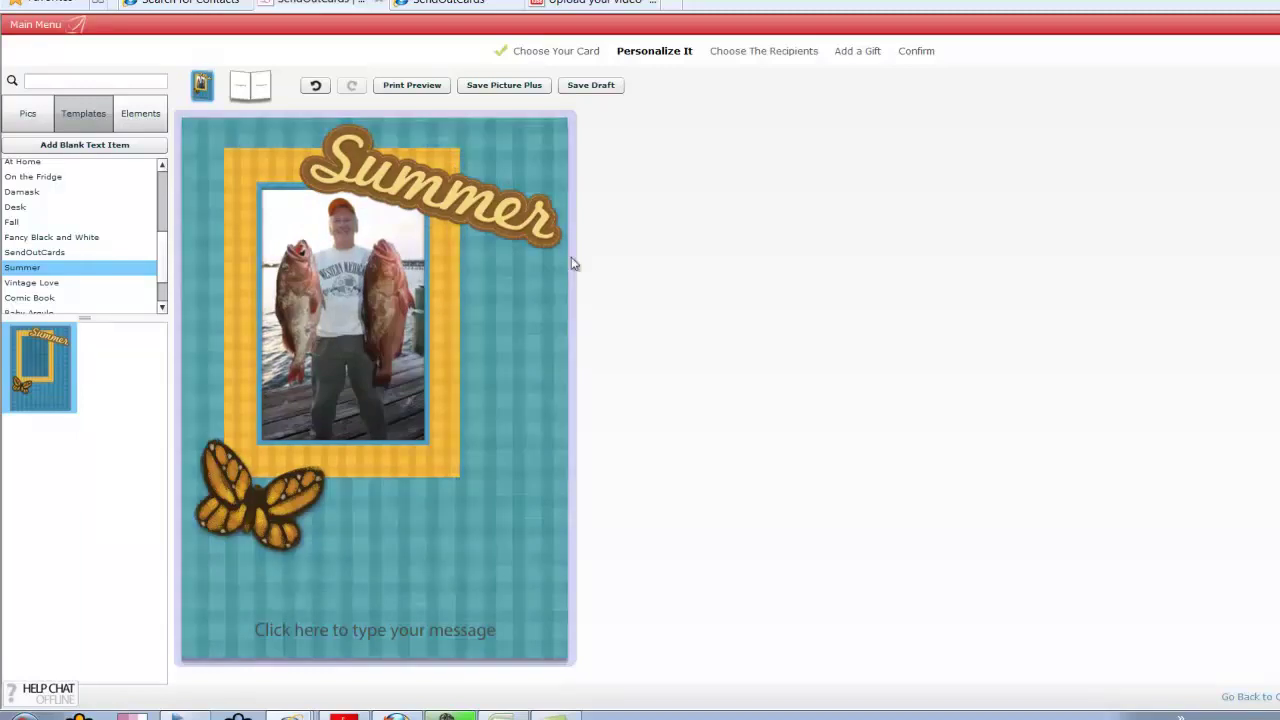
# Step: Undo the last change and span the fishing photo across the whole card front, shifting it down to show the full cap
pyautogui.click(380, 628)
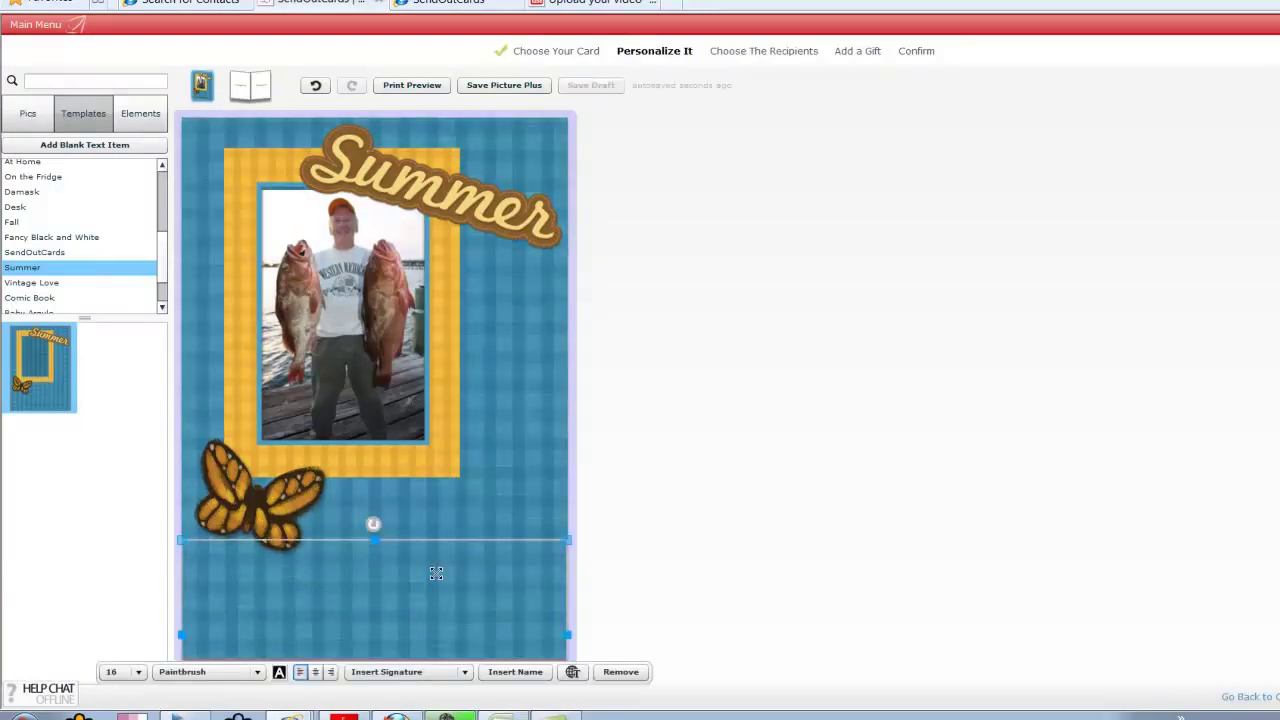
pyautogui.click(316, 86)
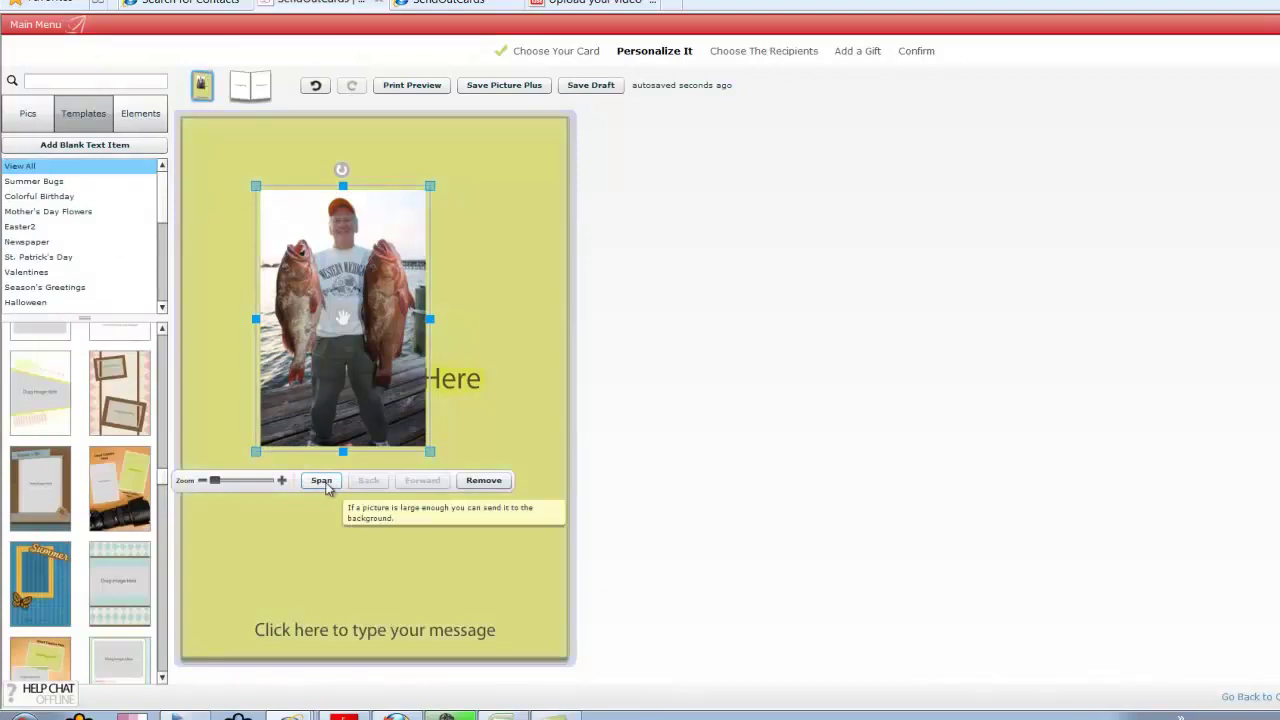
pyautogui.click(321, 481)
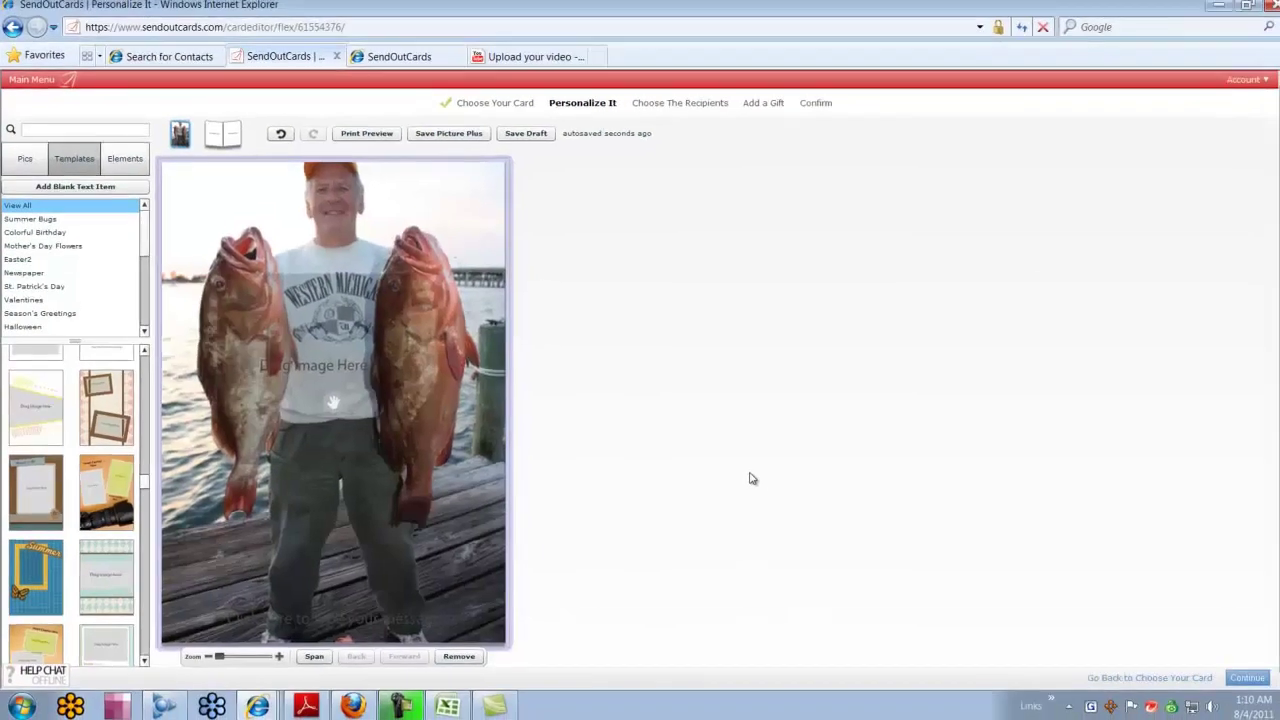
pyautogui.moveTo(306, 404)
pyautogui.mouseDown()
pyautogui.moveTo(330, 398)
pyautogui.moveTo(332, 432)
pyautogui.moveTo(329, 413)
pyautogui.mouseUp()
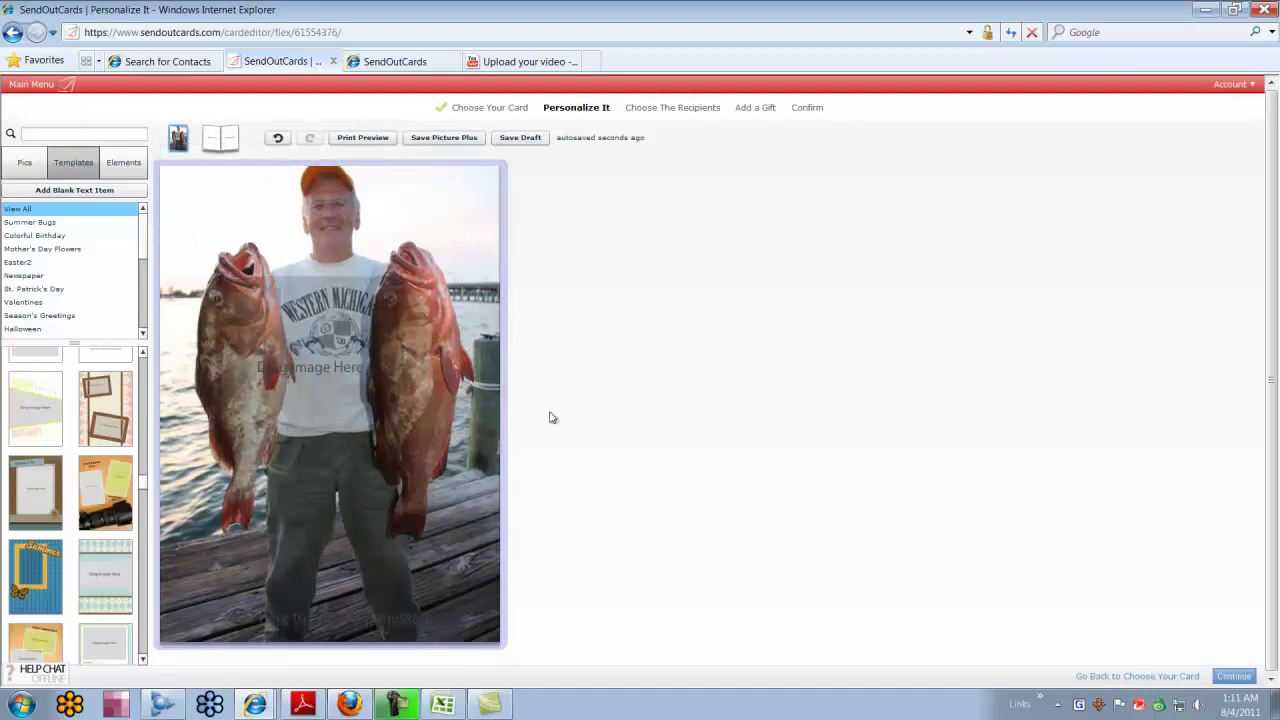
# Step: Move the message box up, narrow it within the card's lower part, and enter "Way to go, Grandpa!!"
pyautogui.click(360, 622)
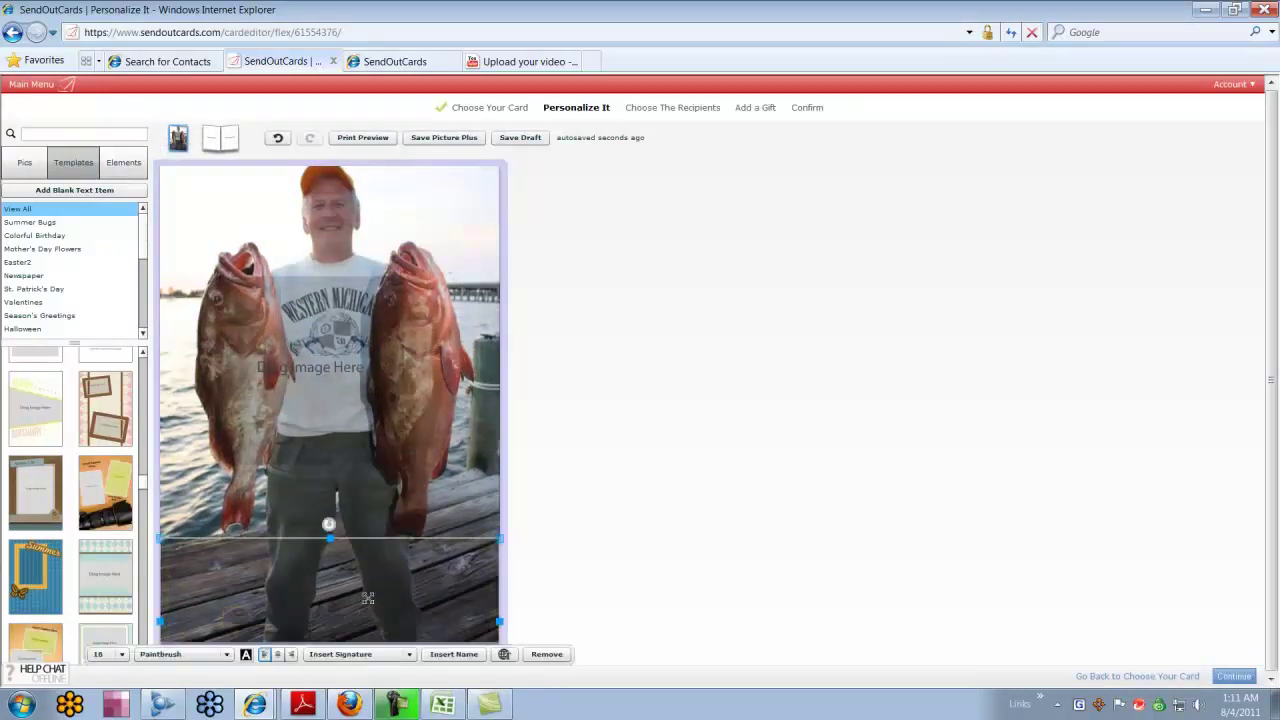
pyautogui.moveTo(373, 584); pyautogui.dragTo(377, 536)
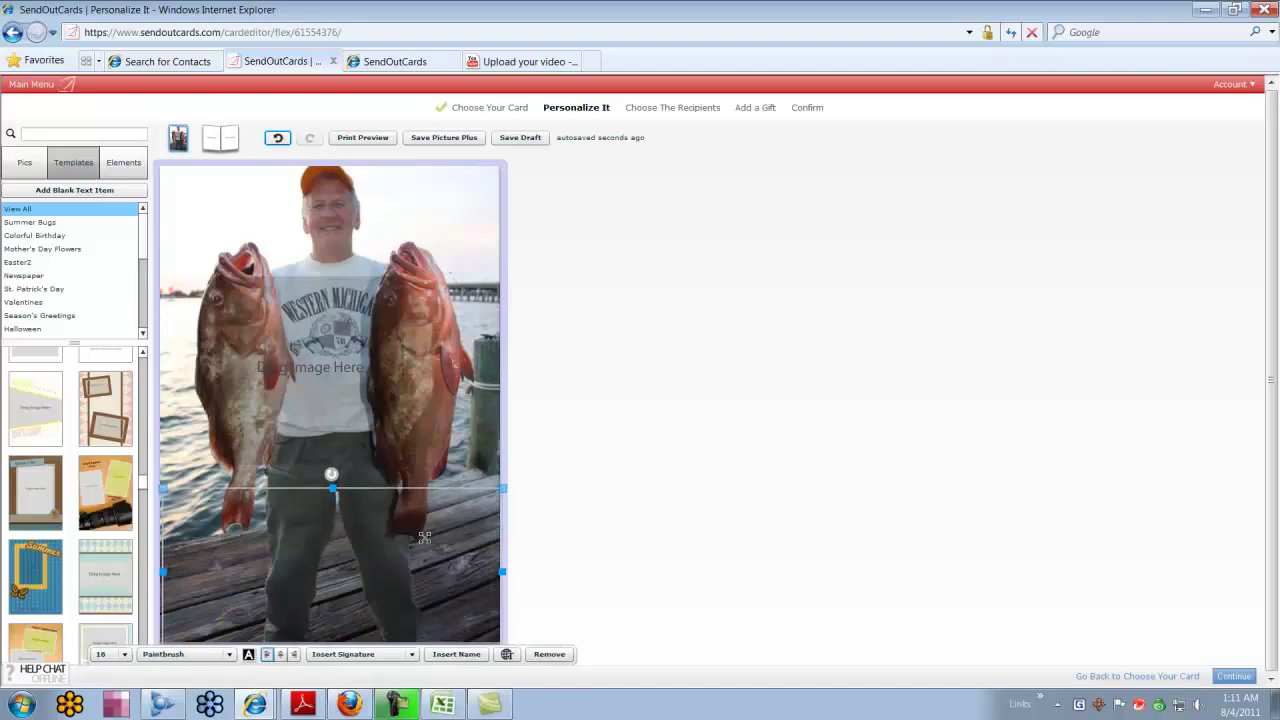
pyautogui.moveTo(505, 489); pyautogui.dragTo(475, 494)
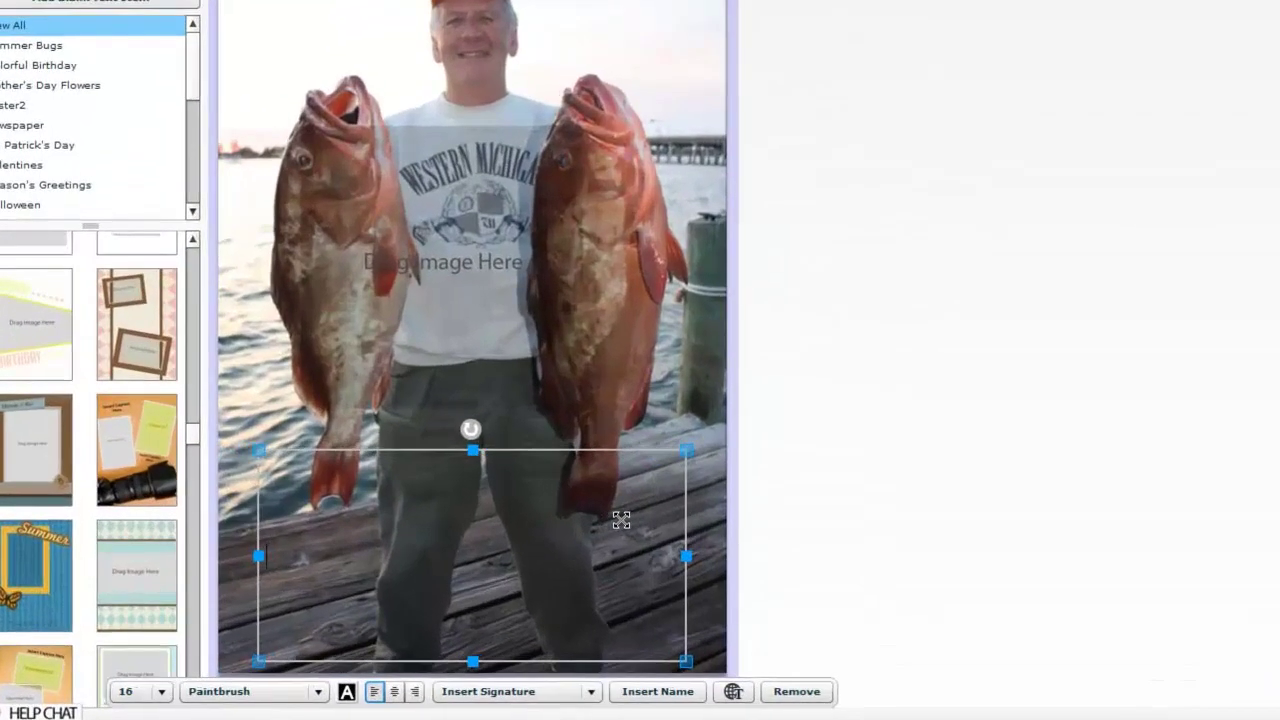
pyautogui.write('Way to go, Grandpa!!')
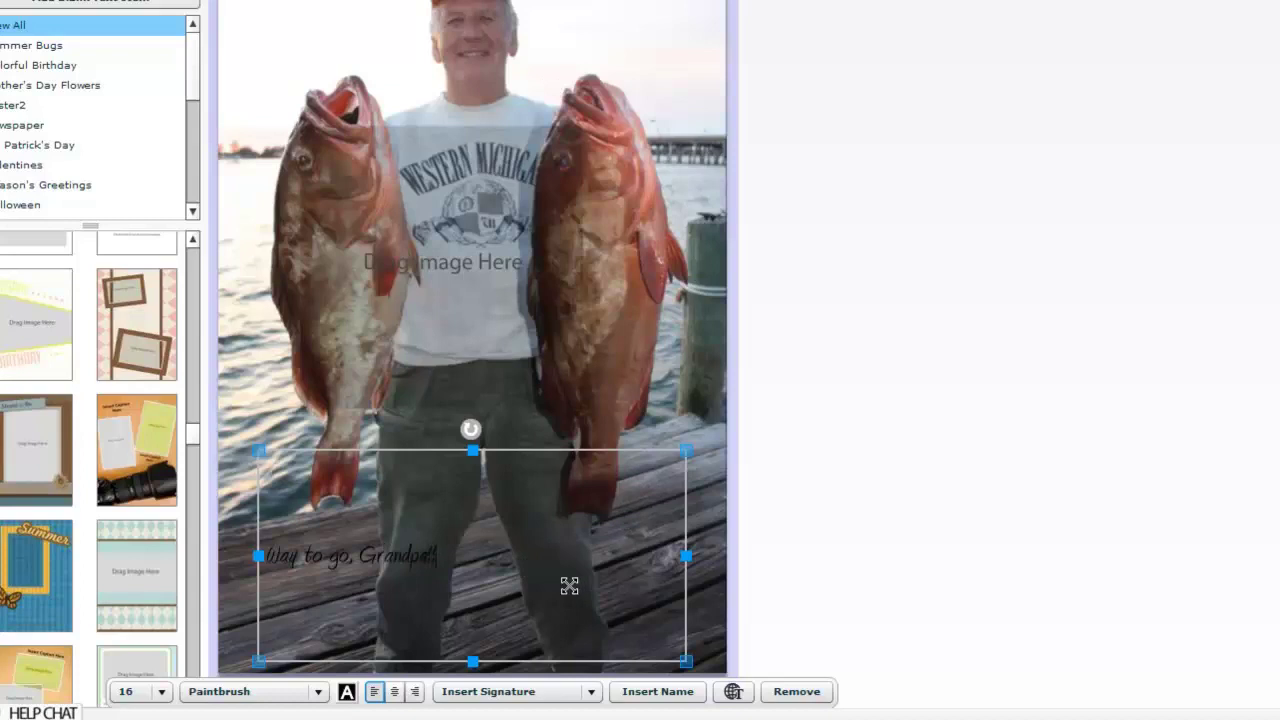
# Step: Center the whole "Way to go, Grandpa!!" message and colour its text white
pyautogui.hotkey('ctrl', 'a')
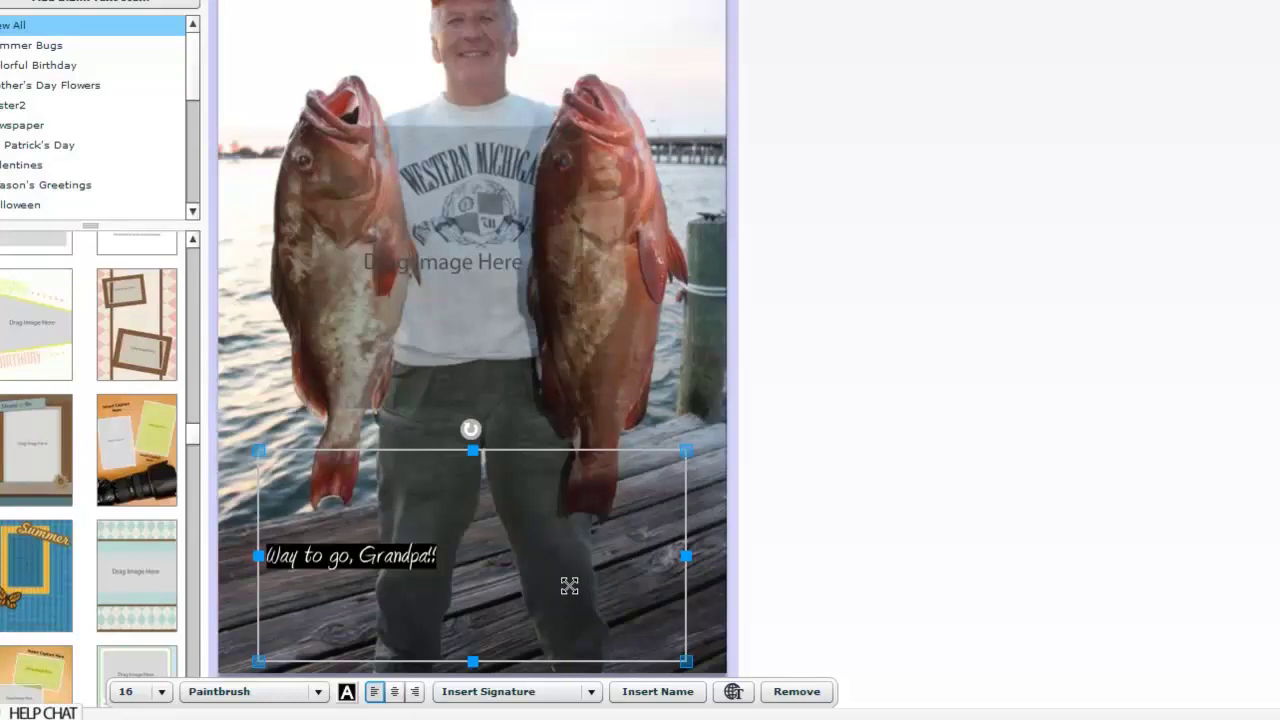
pyautogui.click(395, 692)
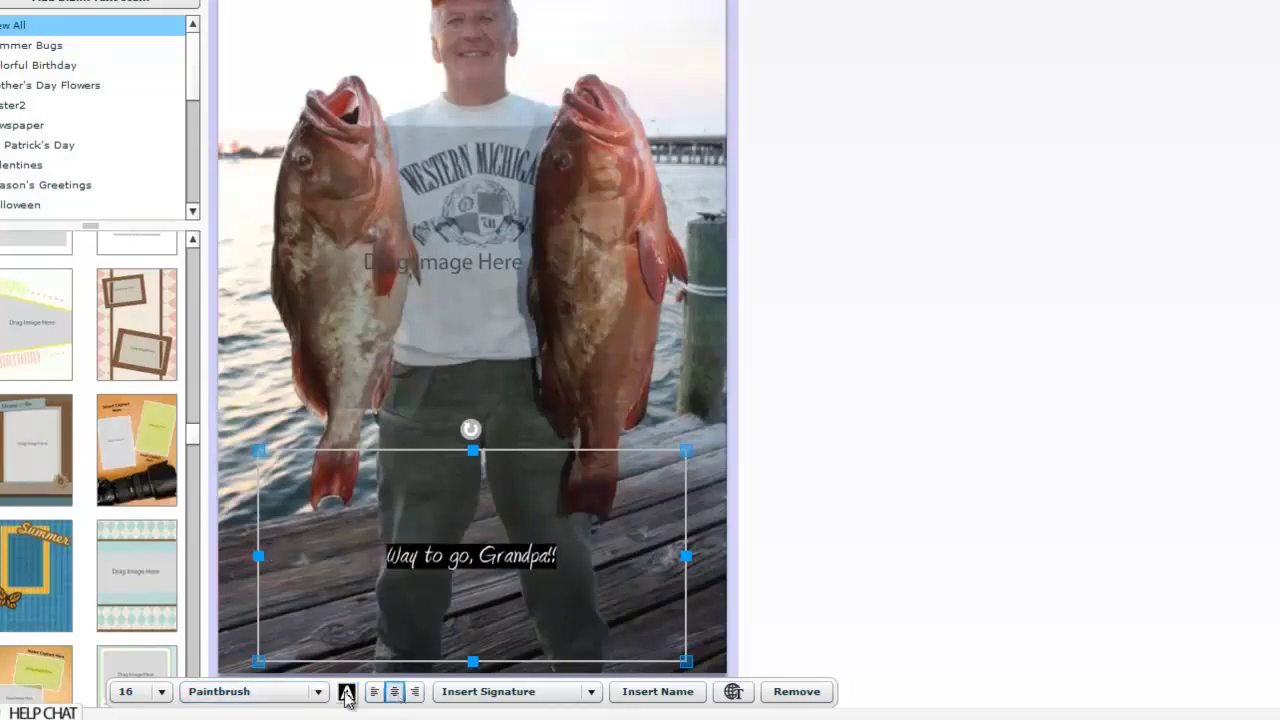
pyautogui.click(346, 693)
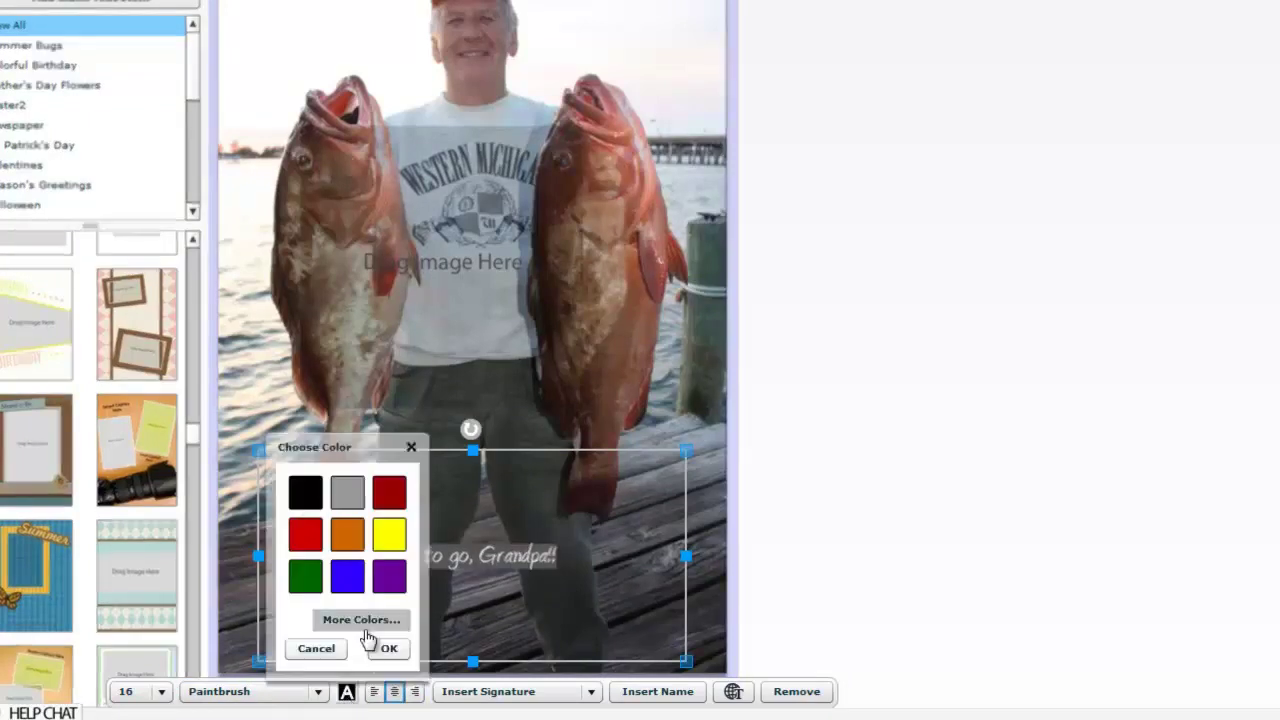
pyautogui.click(360, 622)
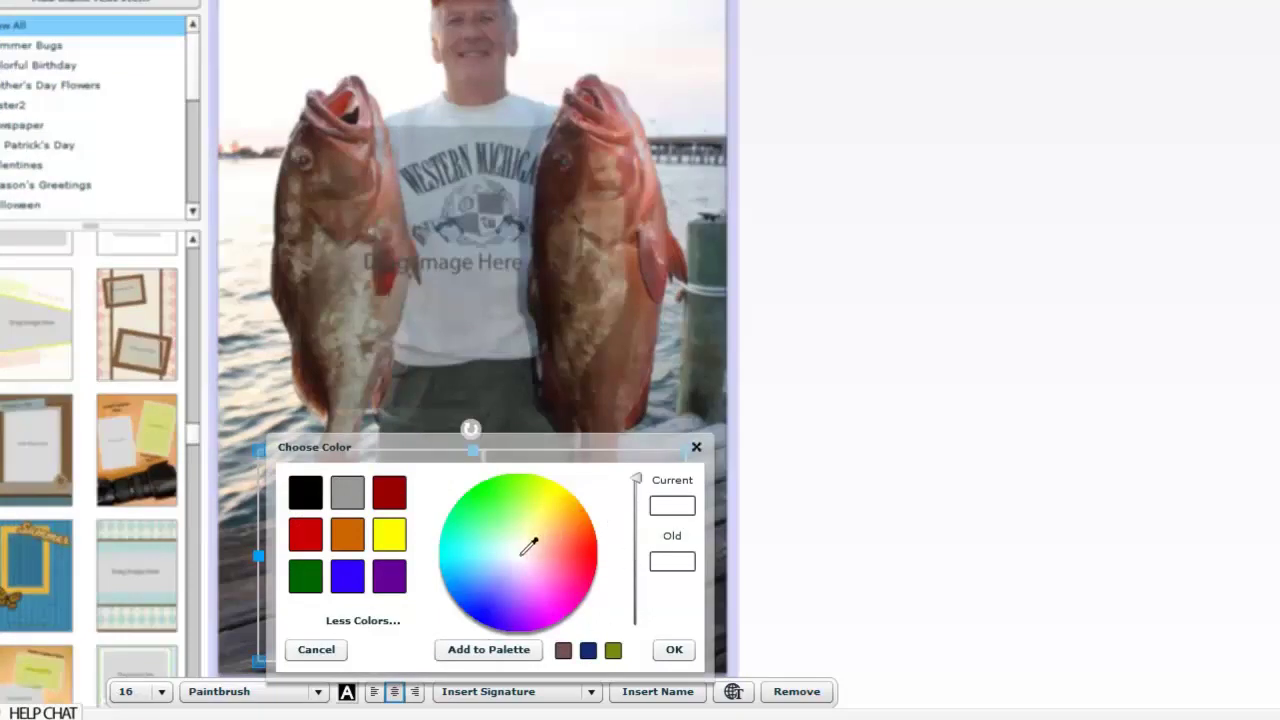
pyautogui.click(676, 651)
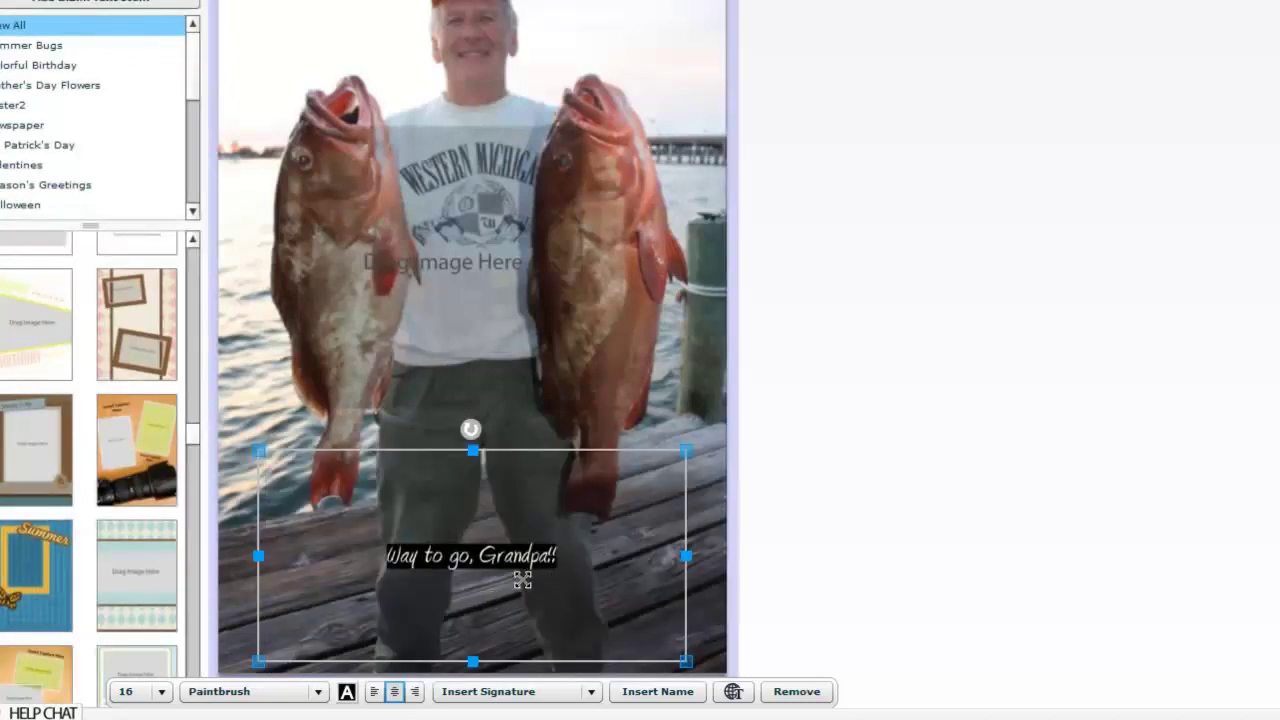
# Step: Set the message to size 35 in the Rascal font and move its text box slightly lower
pyautogui.click(168, 694)
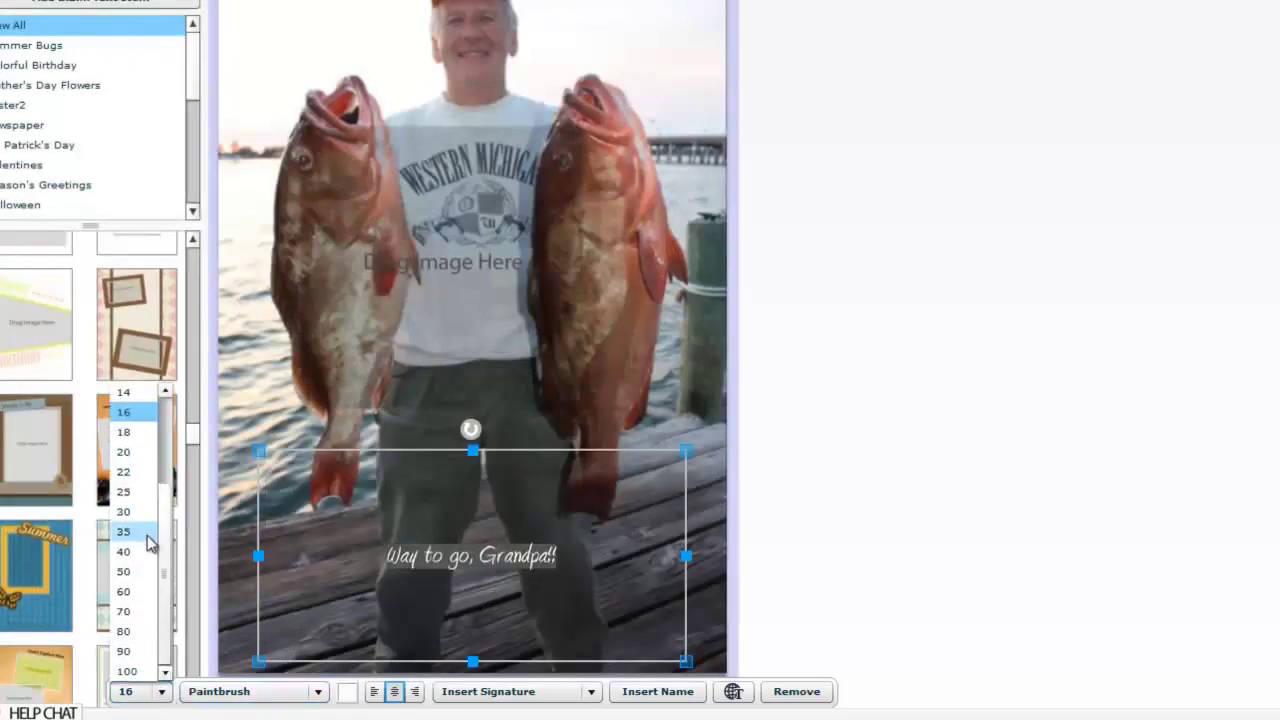
pyautogui.click(142, 538)
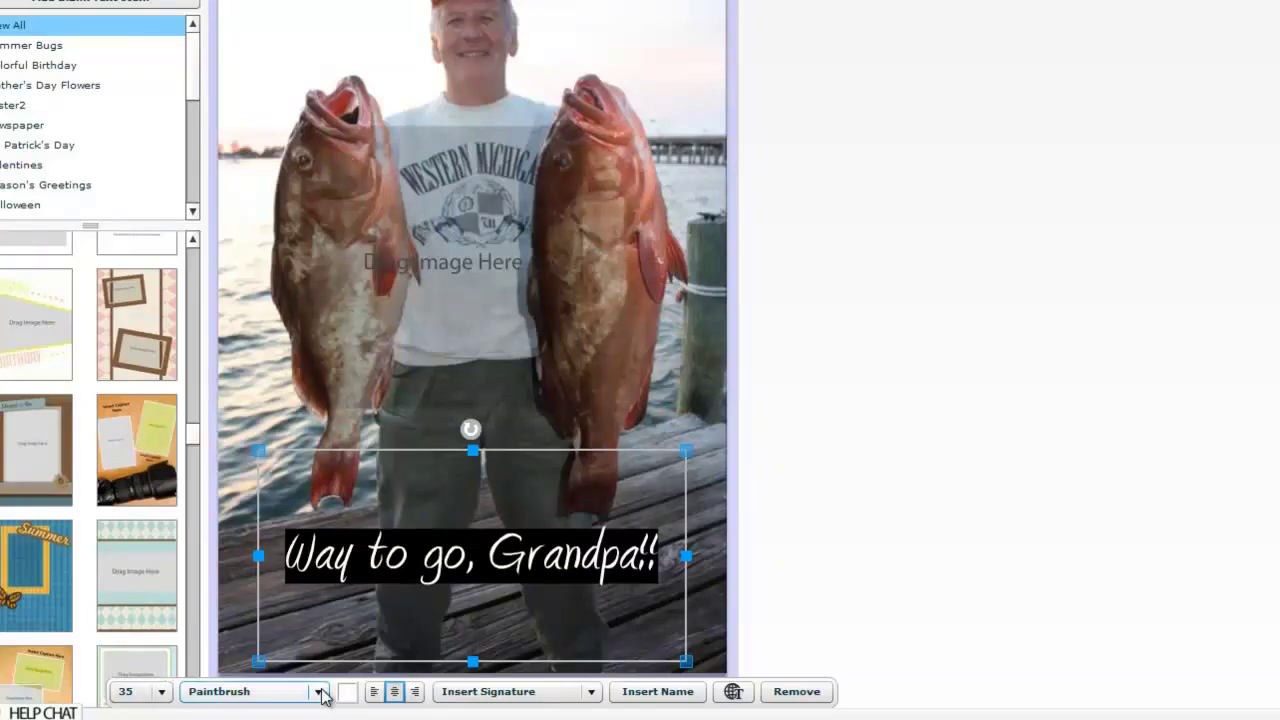
pyautogui.click(318, 691)
pyautogui.click(260, 516)
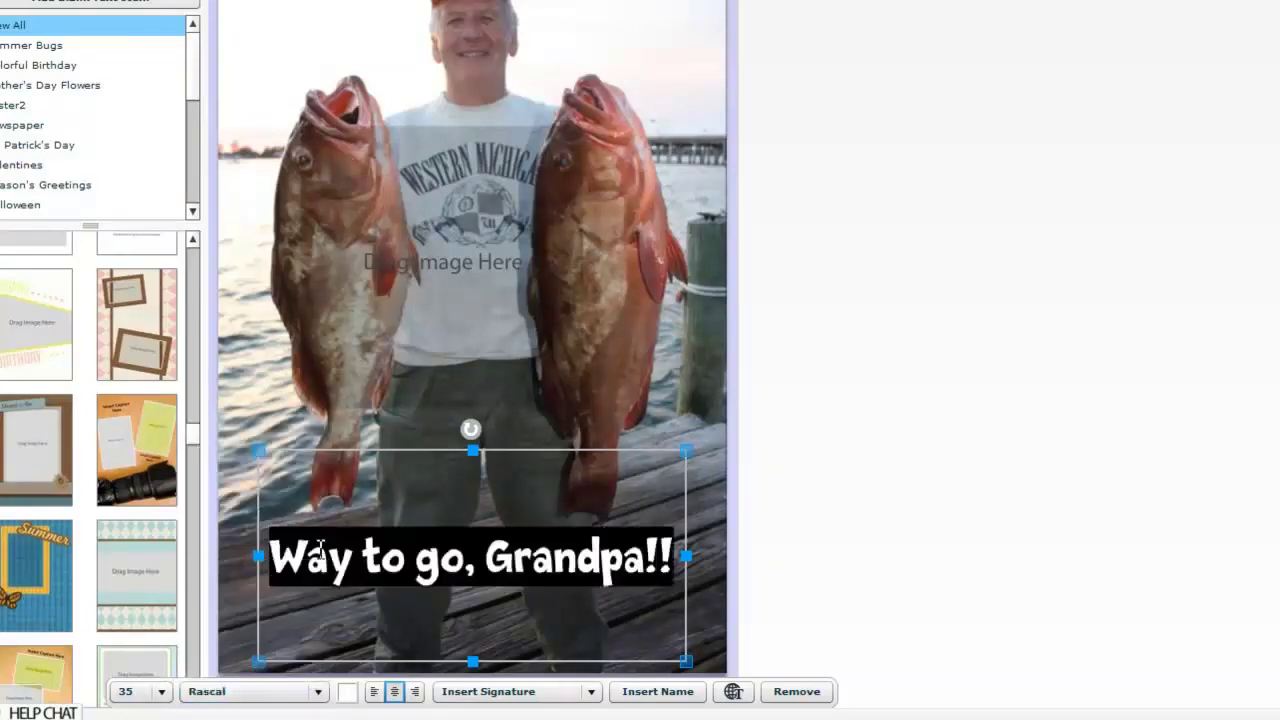
pyautogui.moveTo(491, 480); pyautogui.dragTo(499, 488)
pyautogui.click(958, 501)
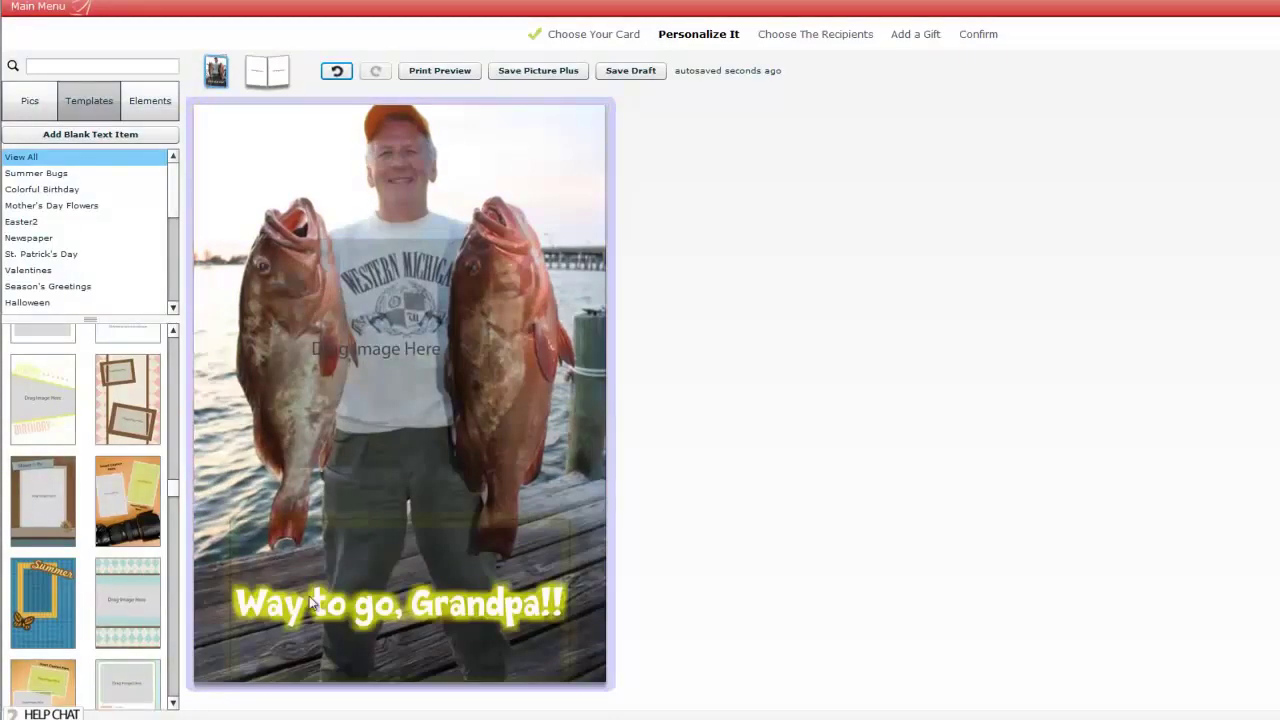
# Step: Enlarge the category list of card elements and display the Basic Clipart elements
pyautogui.click(149, 104)
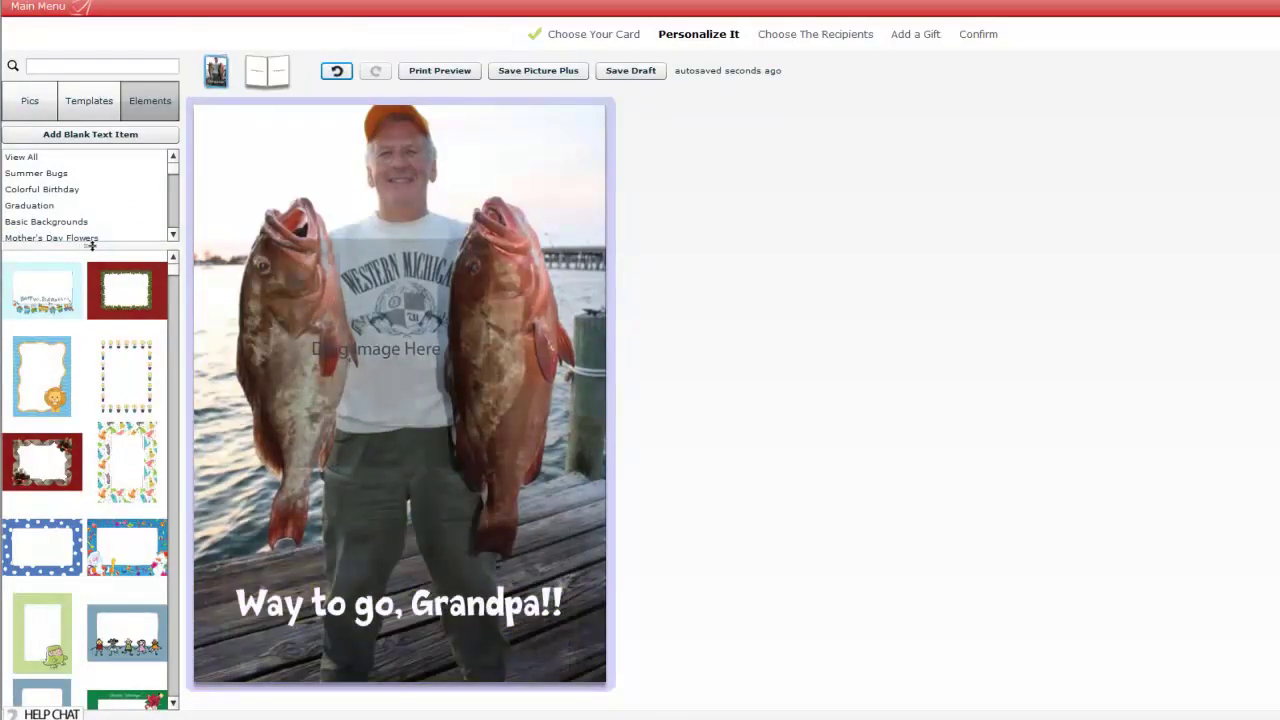
pyautogui.moveTo(87, 320); pyautogui.dragTo(90, 328)
pyautogui.scroll(-5, 148, 237)
pyautogui.scroll(-1, 167, 275)
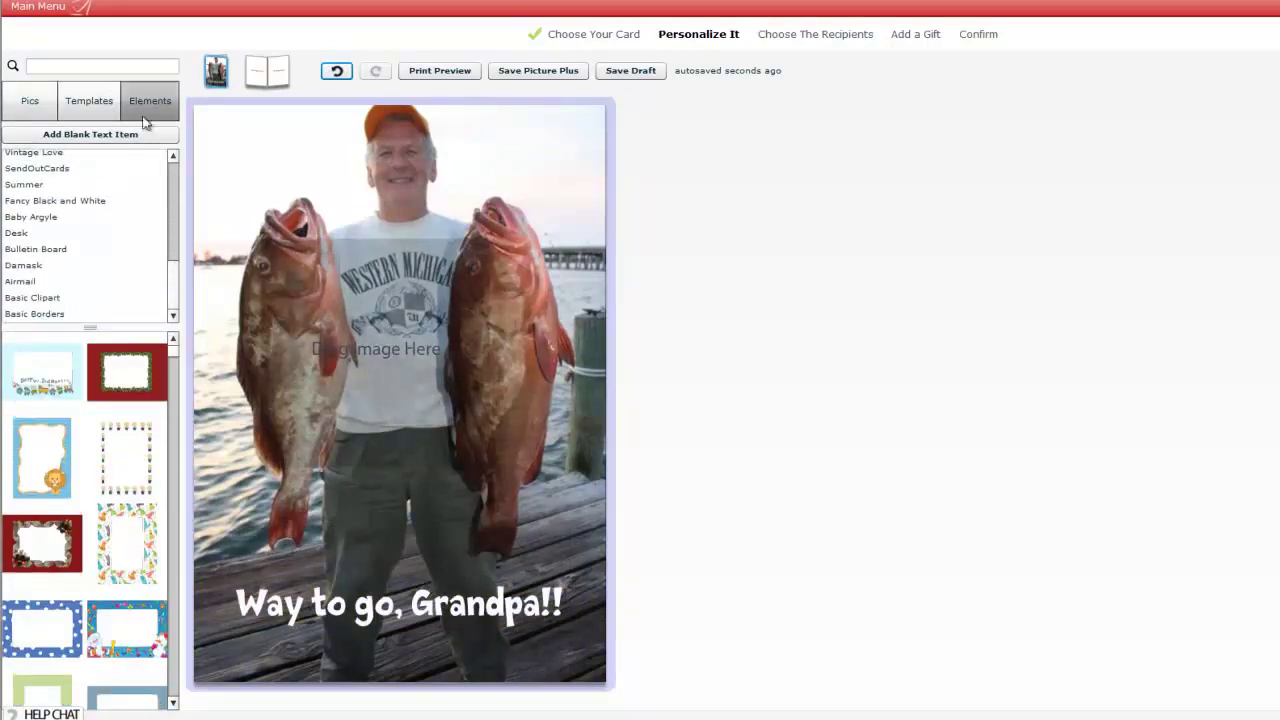
pyautogui.click(38, 300)
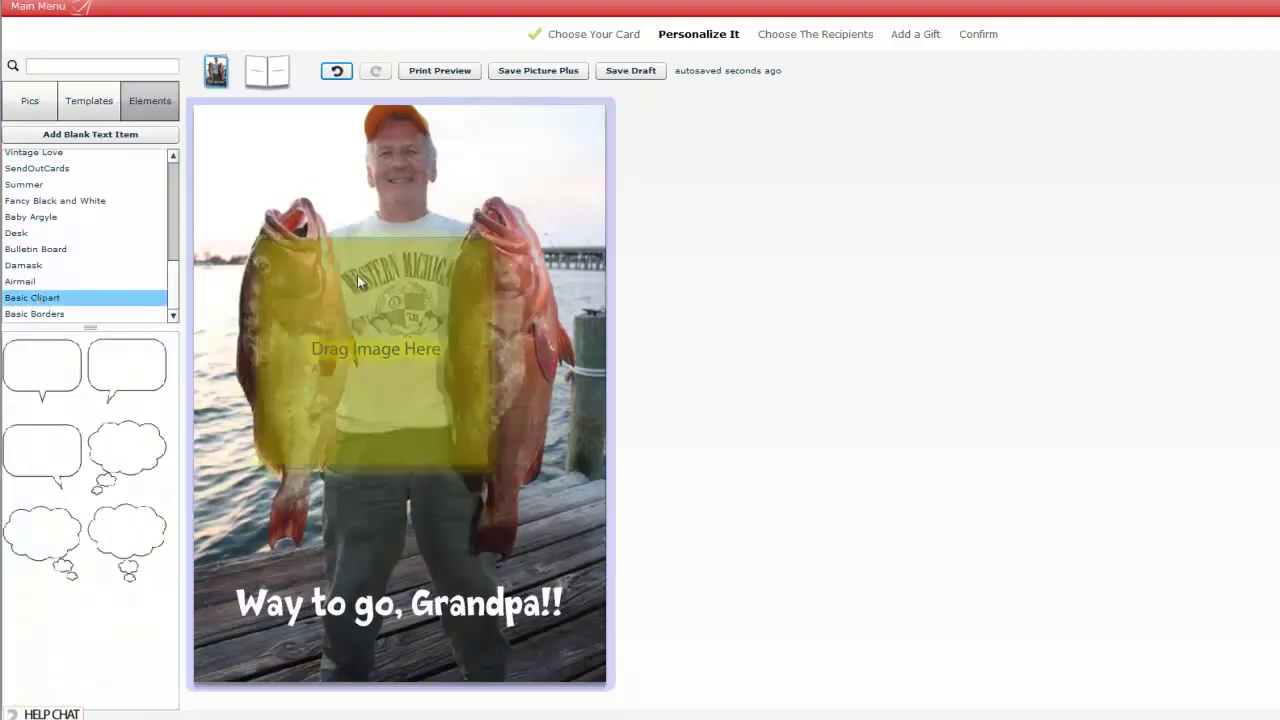
# Step: Remove the empty image placeholder from the card front and shift the background photo slightly down
pyautogui.click(414, 376)
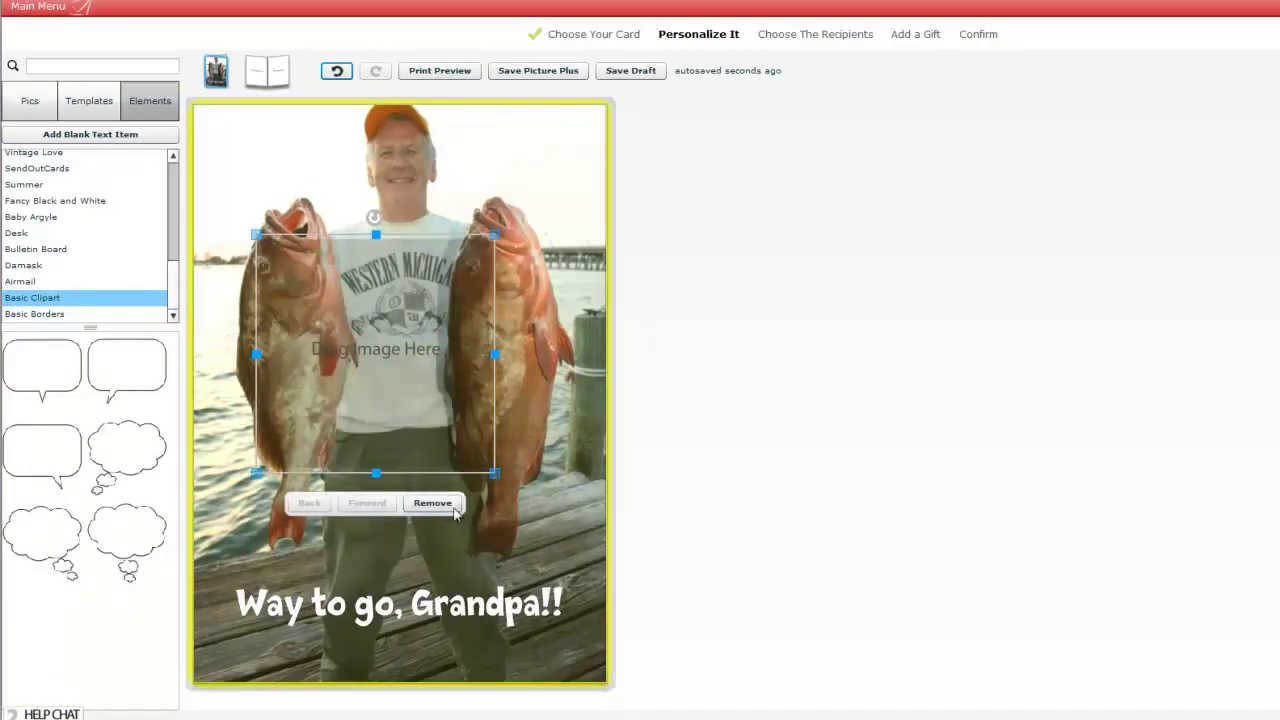
pyautogui.click(434, 506)
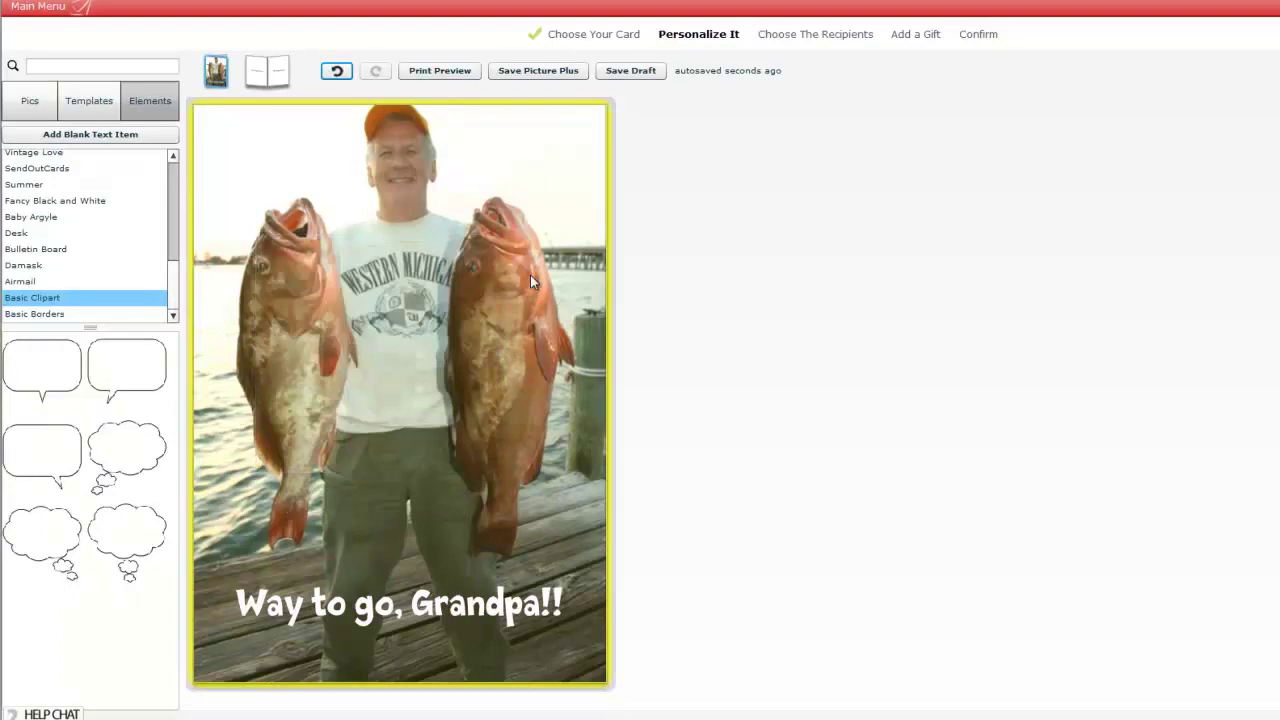
pyautogui.click(414, 329)
pyautogui.moveTo(403, 398); pyautogui.dragTo(403, 410)
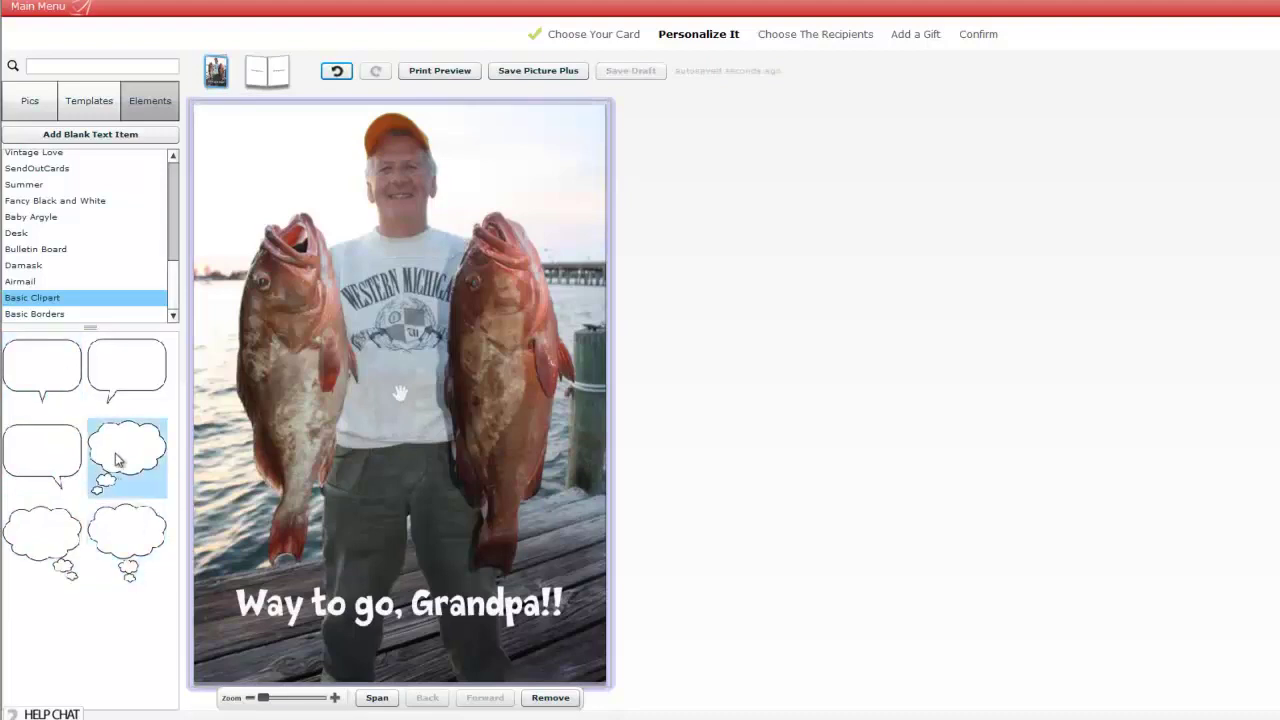
# Step: Add a cloud thought bubble with its tail at the lower left, shrink it and place it above the right-hand fish
pyautogui.moveTo(115, 463); pyautogui.dragTo(458, 228)
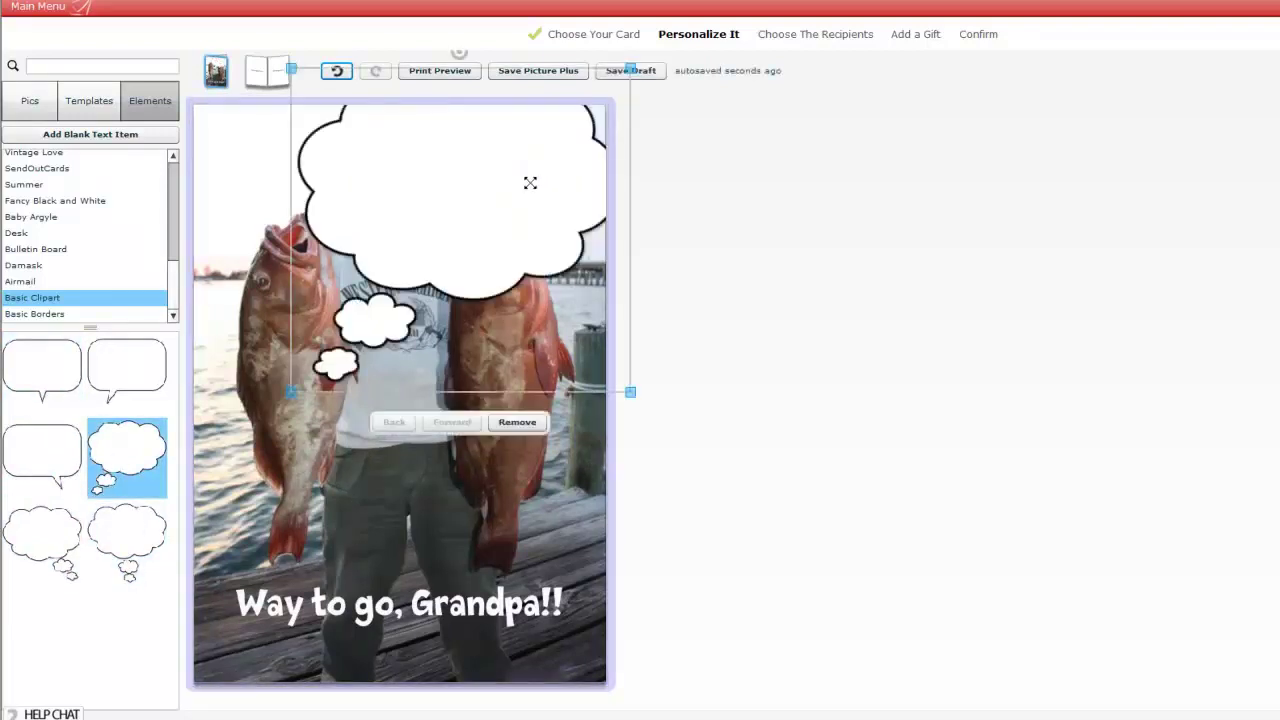
pyautogui.moveTo(530, 182); pyautogui.dragTo(520, 248)
pyautogui.moveTo(621, 133); pyautogui.dragTo(394, 348)
pyautogui.moveTo(340, 386); pyautogui.dragTo(560, 144)
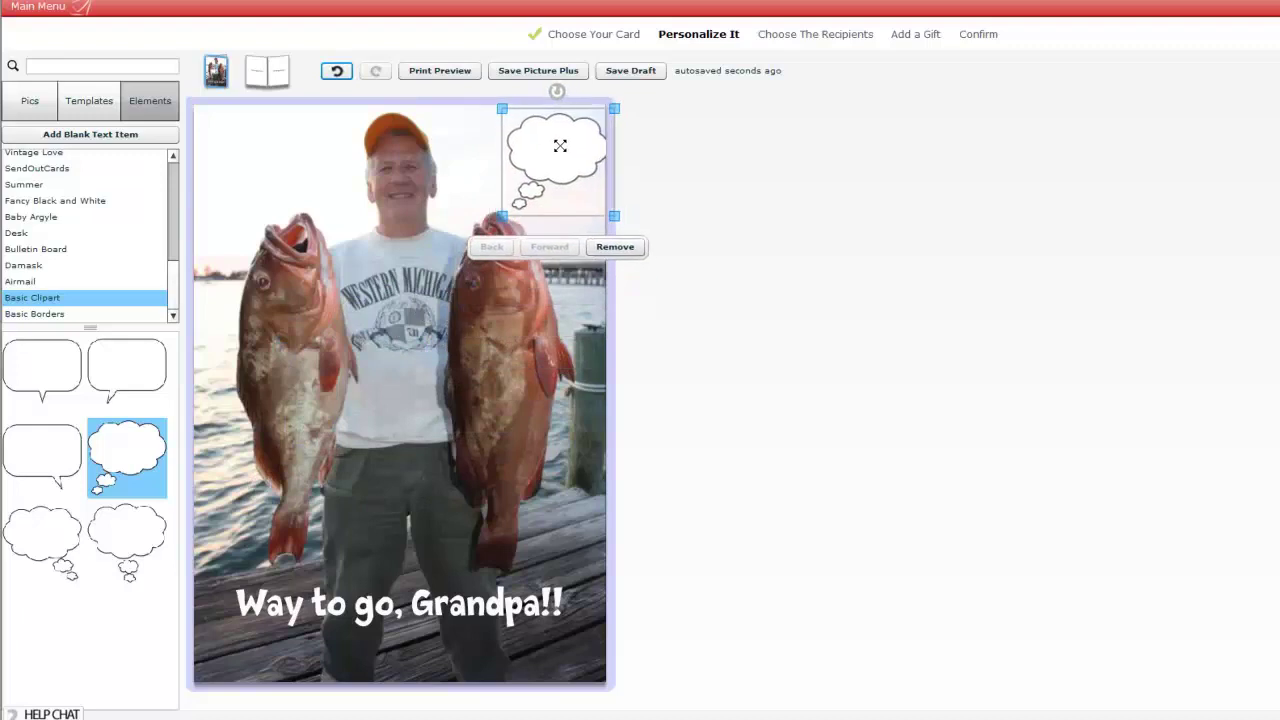
# Step: Add the thought bubble with its tail at the lower right, shrink it and place it above the left-hand fish
pyautogui.moveTo(46, 534); pyautogui.dragTo(310, 265)
pyautogui.moveTo(480, 101); pyautogui.dragTo(253, 316)
pyautogui.moveTo(215, 373); pyautogui.dragTo(266, 174)
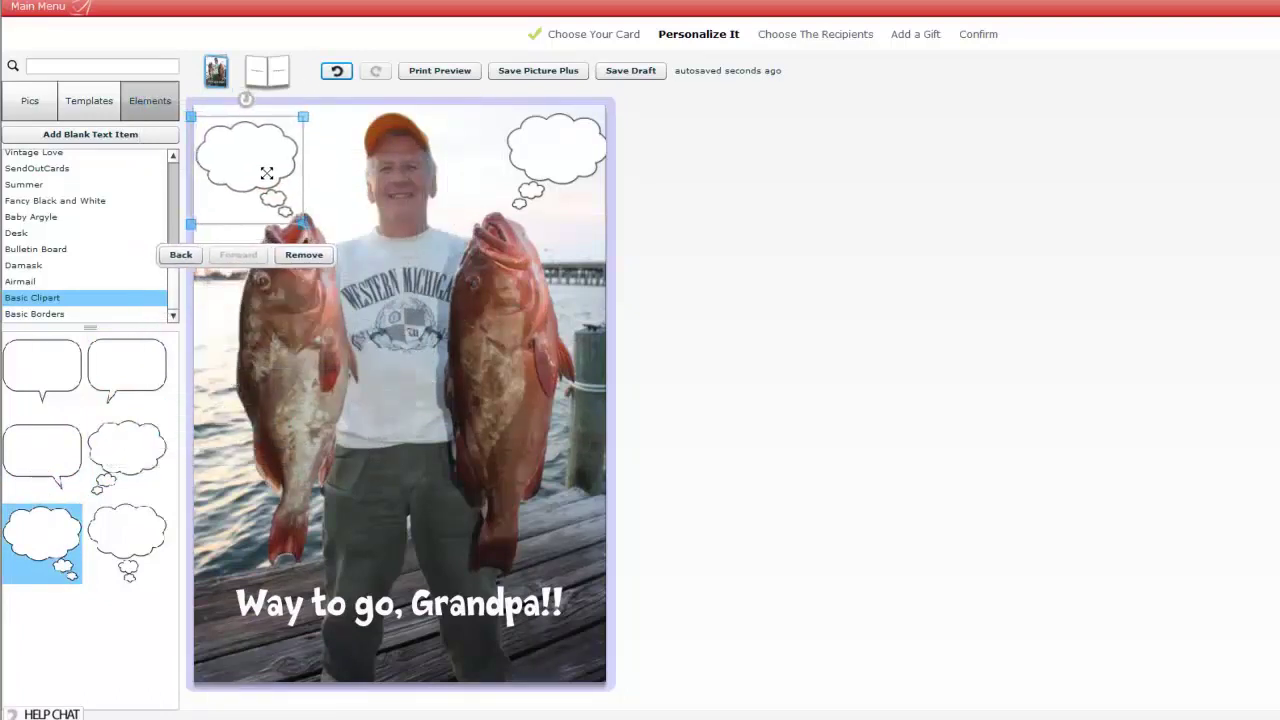
pyautogui.moveTo(305, 116); pyautogui.dragTo(266, 155)
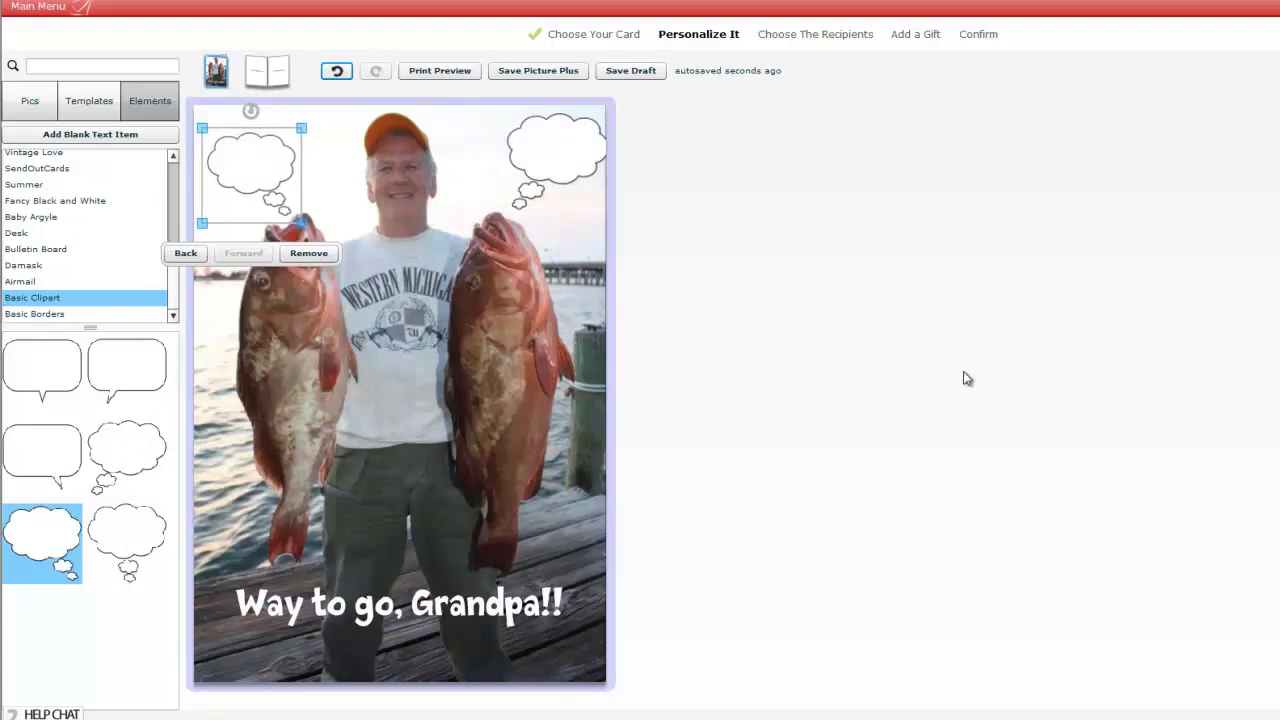
pyautogui.click(846, 280)
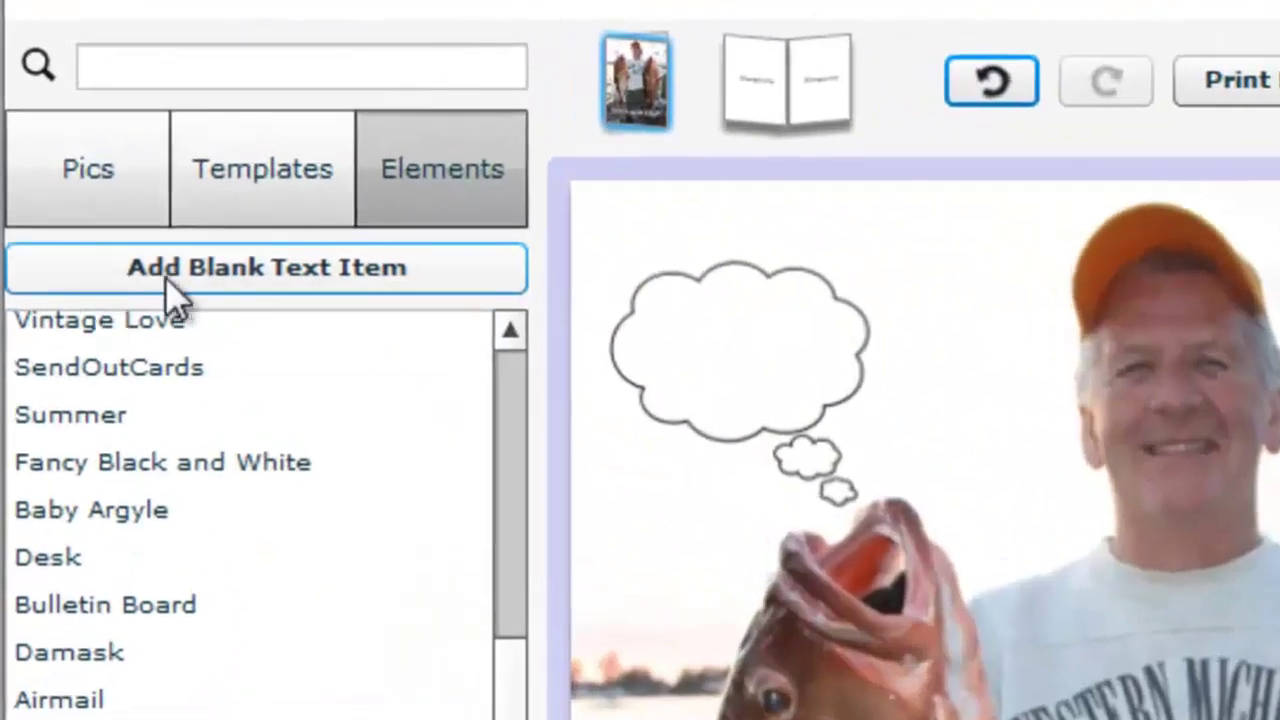
# Step: Add a text item reading "Not too fun to me", reduce its box and place it over the right-hand thought bubble
pyautogui.click(257, 290)
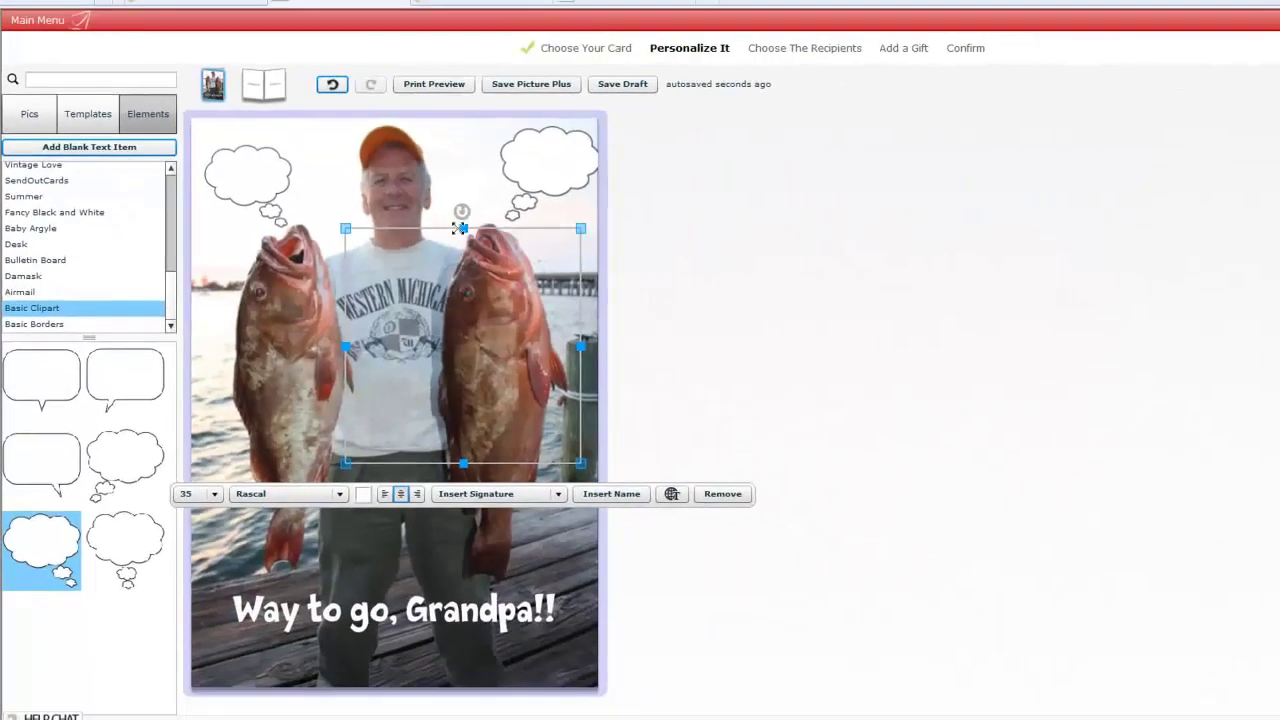
pyautogui.moveTo(462, 230); pyautogui.dragTo(462, 355)
pyautogui.moveTo(578, 410); pyautogui.dragTo(581, 134)
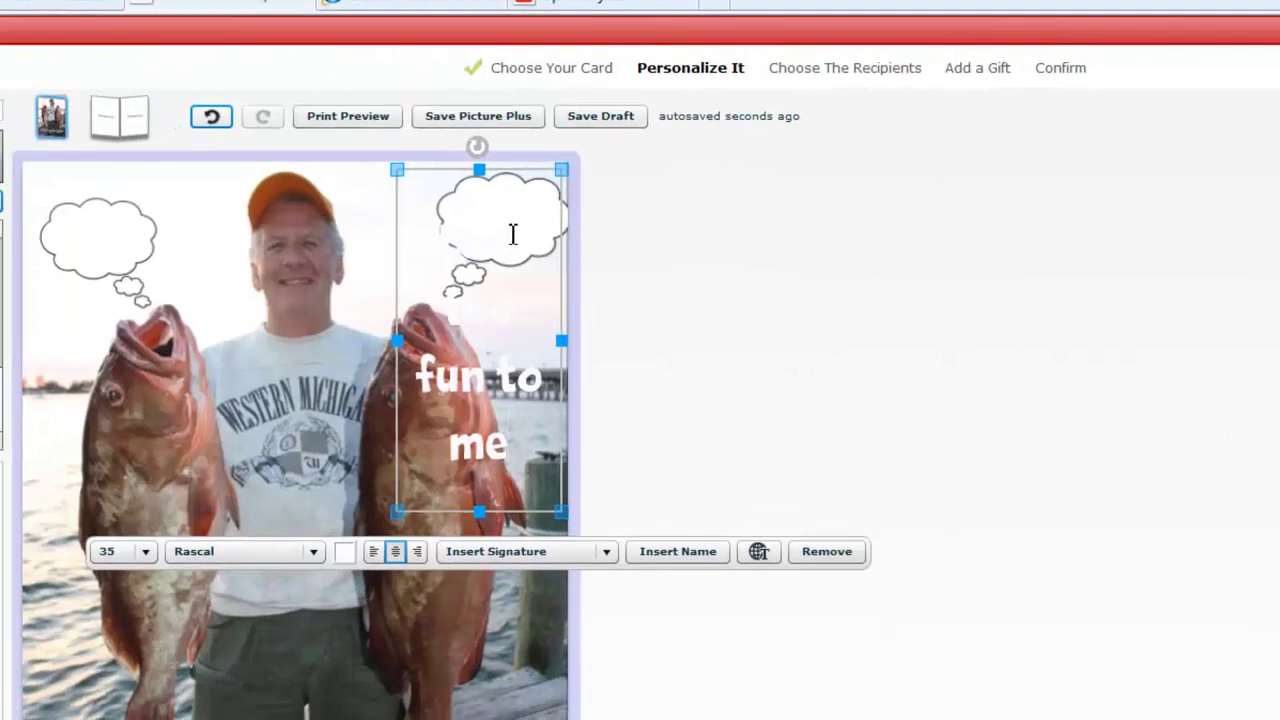
# Step: Colour the whole "Not too fun to me" text black and set its size to 14
pyautogui.tripleClick(512, 234)
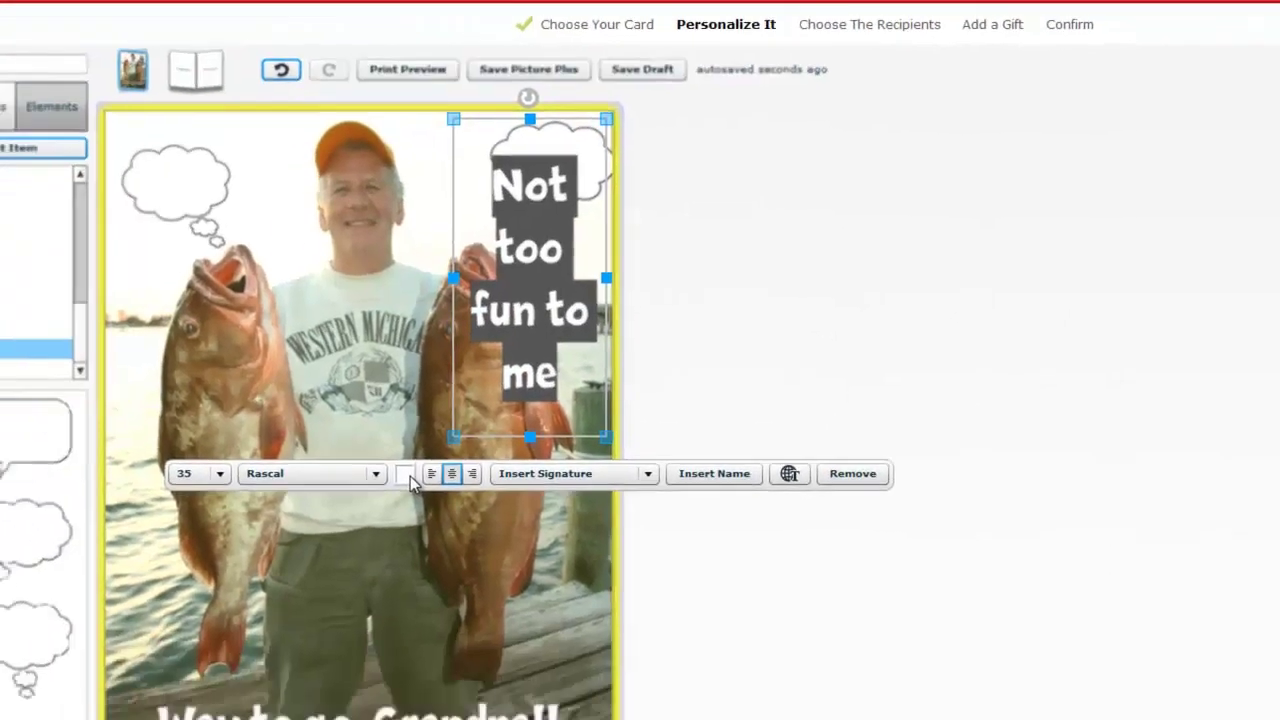
pyautogui.click(344, 553)
pyautogui.click(145, 623)
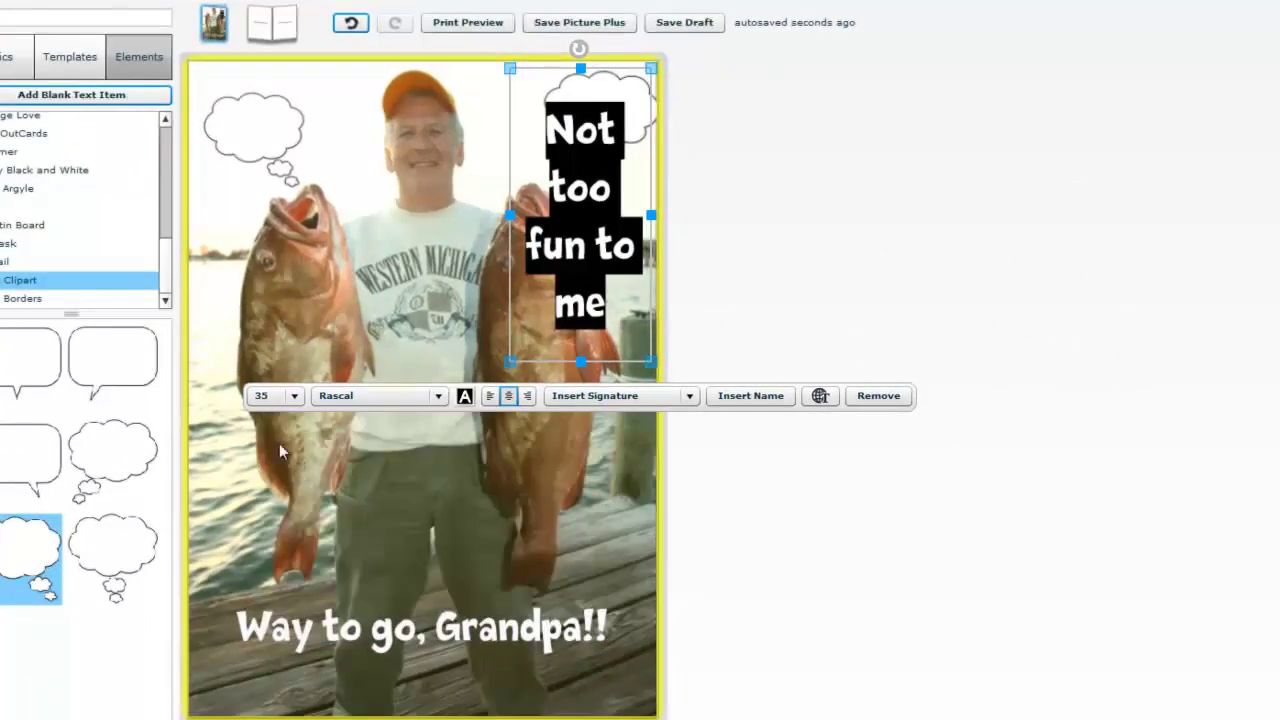
pyautogui.click(294, 396)
pyautogui.click(272, 419)
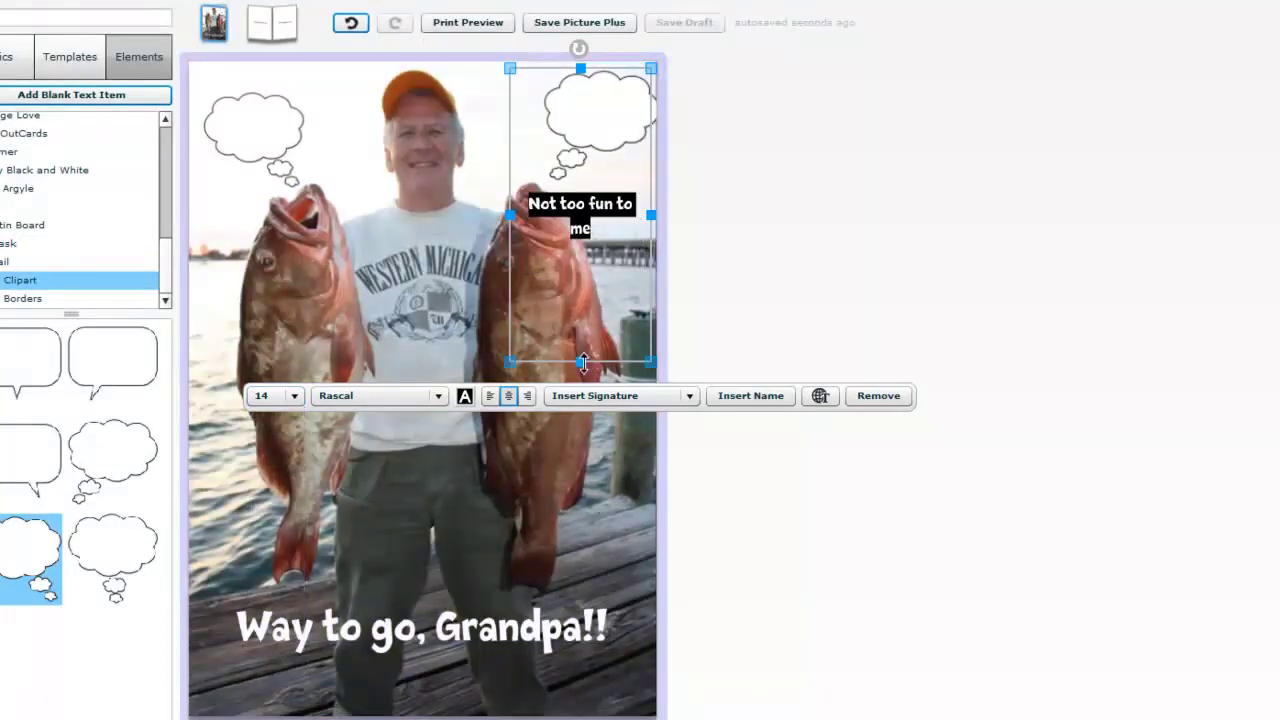
# Step: Shorten the "Not too fun to me" text box, position it over the right-hand bubble and reduce its text to size 11
pyautogui.moveTo(585, 362); pyautogui.dragTo(580, 183)
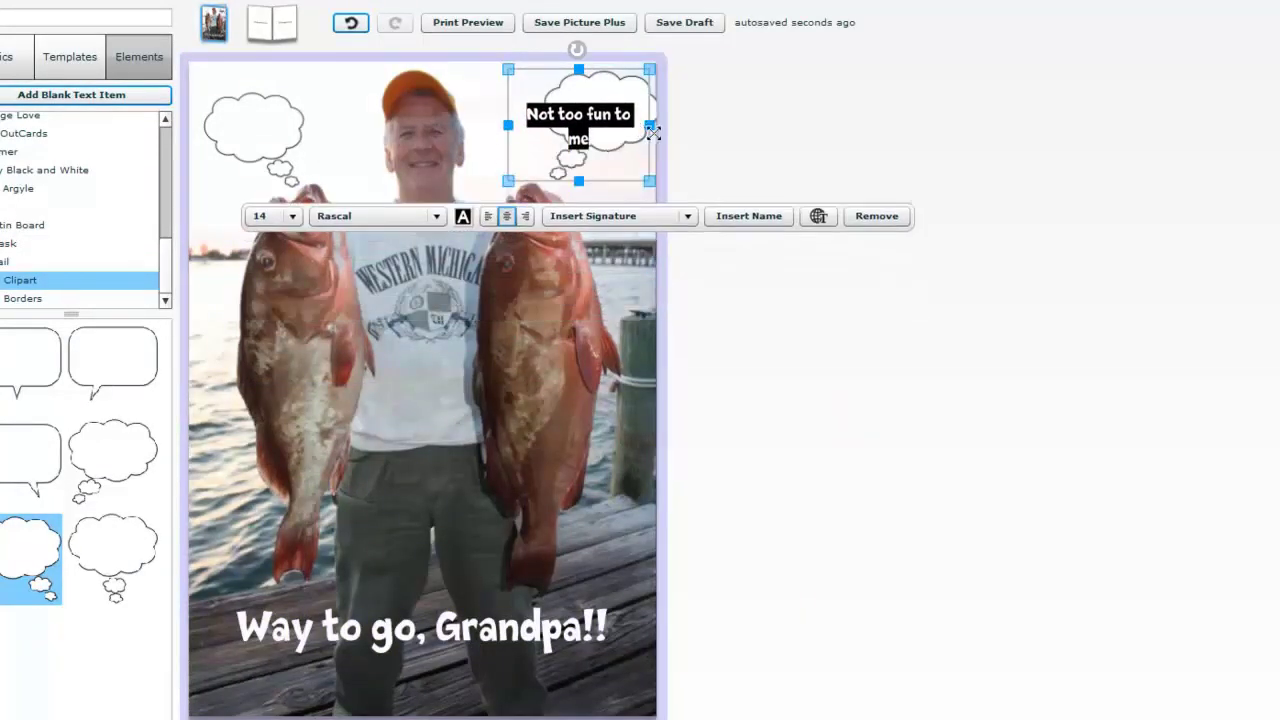
pyautogui.moveTo(611, 82); pyautogui.dragTo(631, 73)
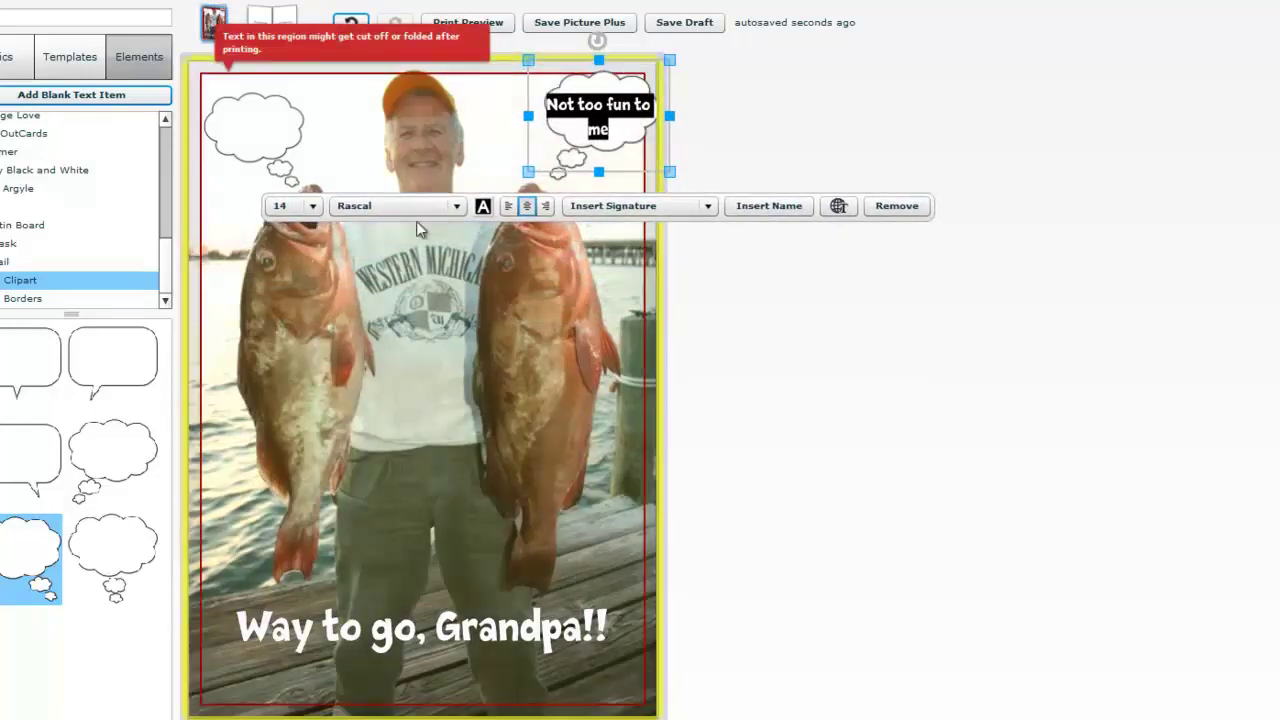
pyautogui.click(310, 207)
pyautogui.scroll(-2, 296, 229)
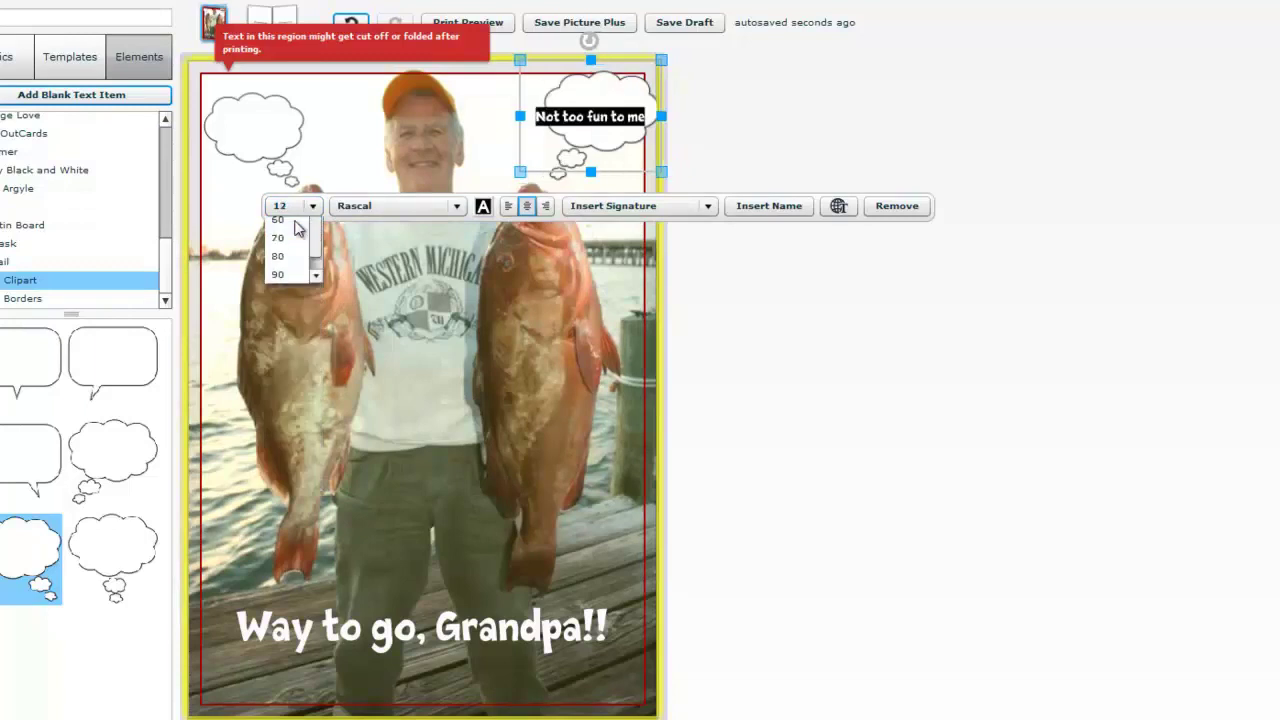
pyautogui.click(304, 207)
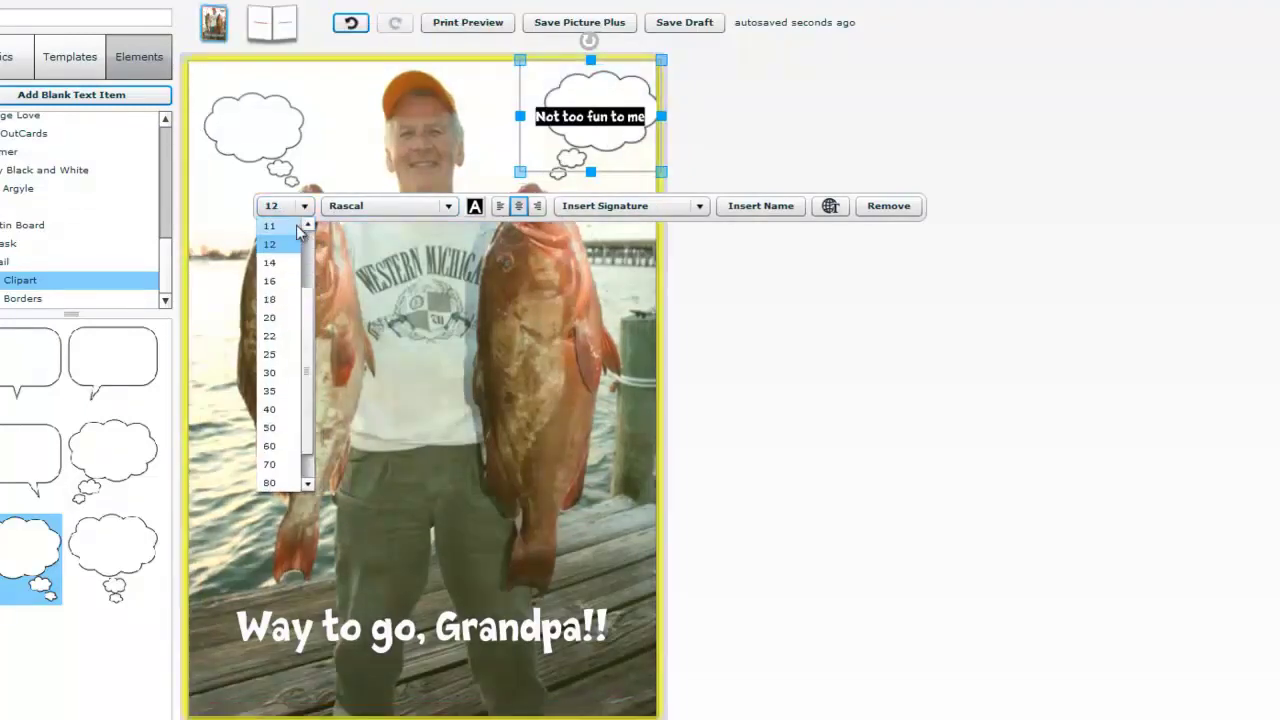
pyautogui.click(295, 226)
# Step: Add an exclamation mark to the right-hand bubble's text and break it into the lines "Not too fun" and "to me!"
pyautogui.click(641, 117)
pyautogui.click(607, 116)
pyautogui.press('Return')
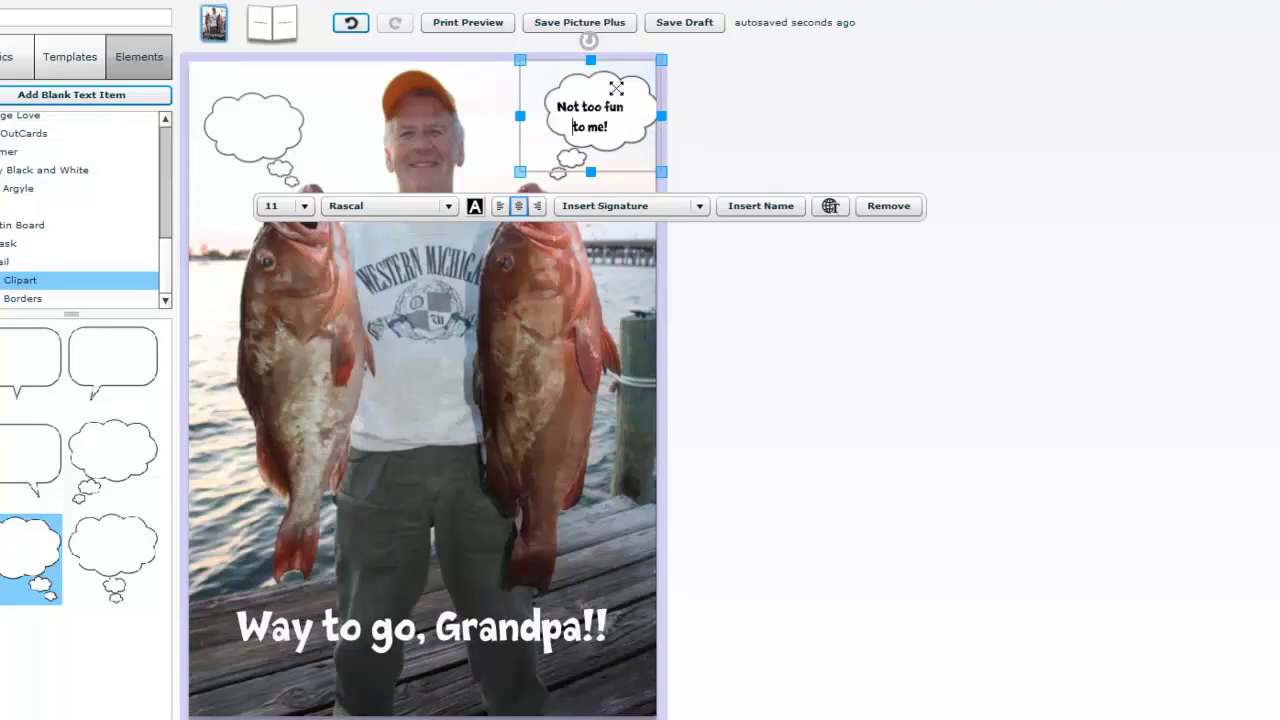
pyautogui.click(849, 111)
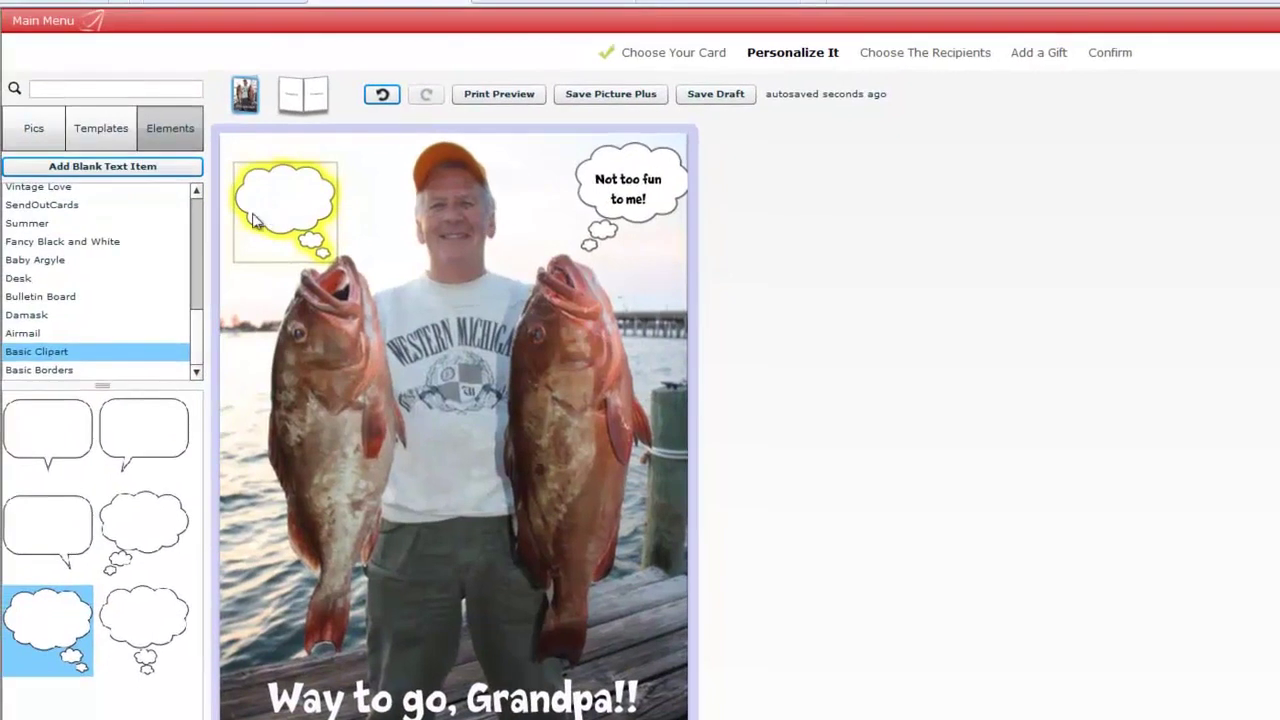
# Step: Add a smaller text item reading "Ooph...." and place it inside the left-hand thought bubble
pyautogui.click(103, 168)
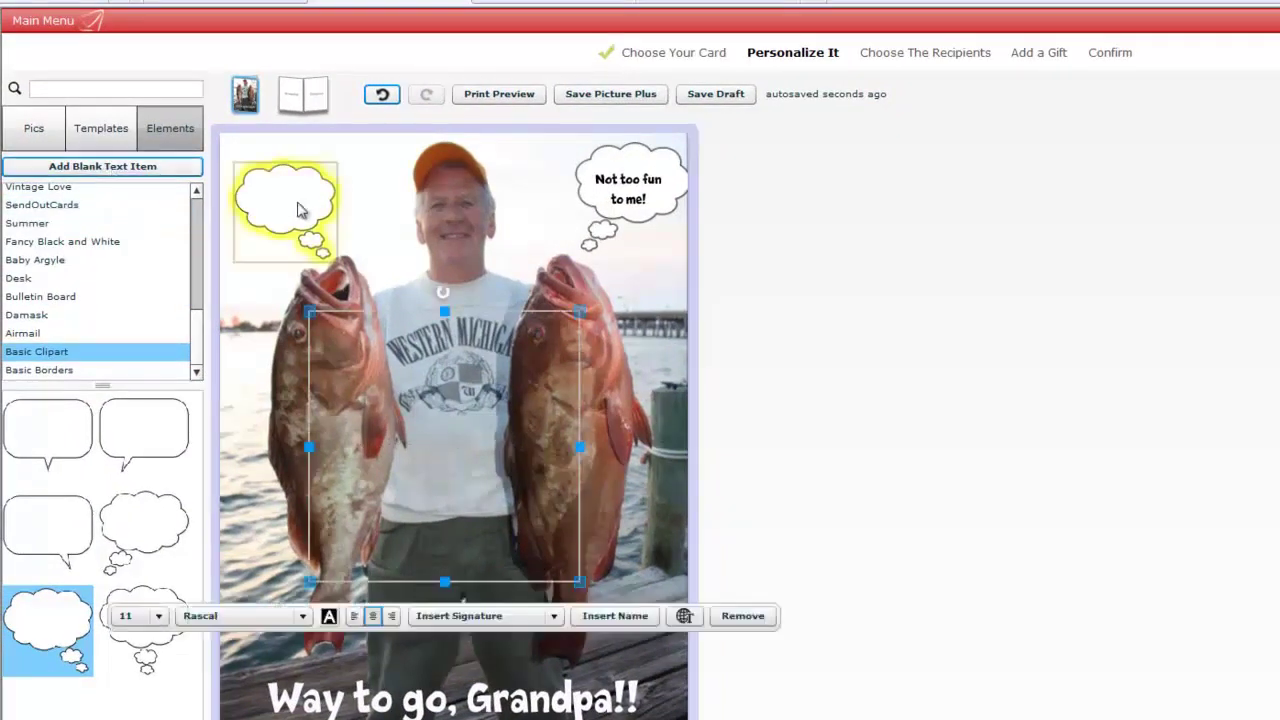
pyautogui.moveTo(443, 301); pyautogui.dragTo(453, 495)
pyautogui.moveTo(580, 535); pyautogui.dragTo(462, 535)
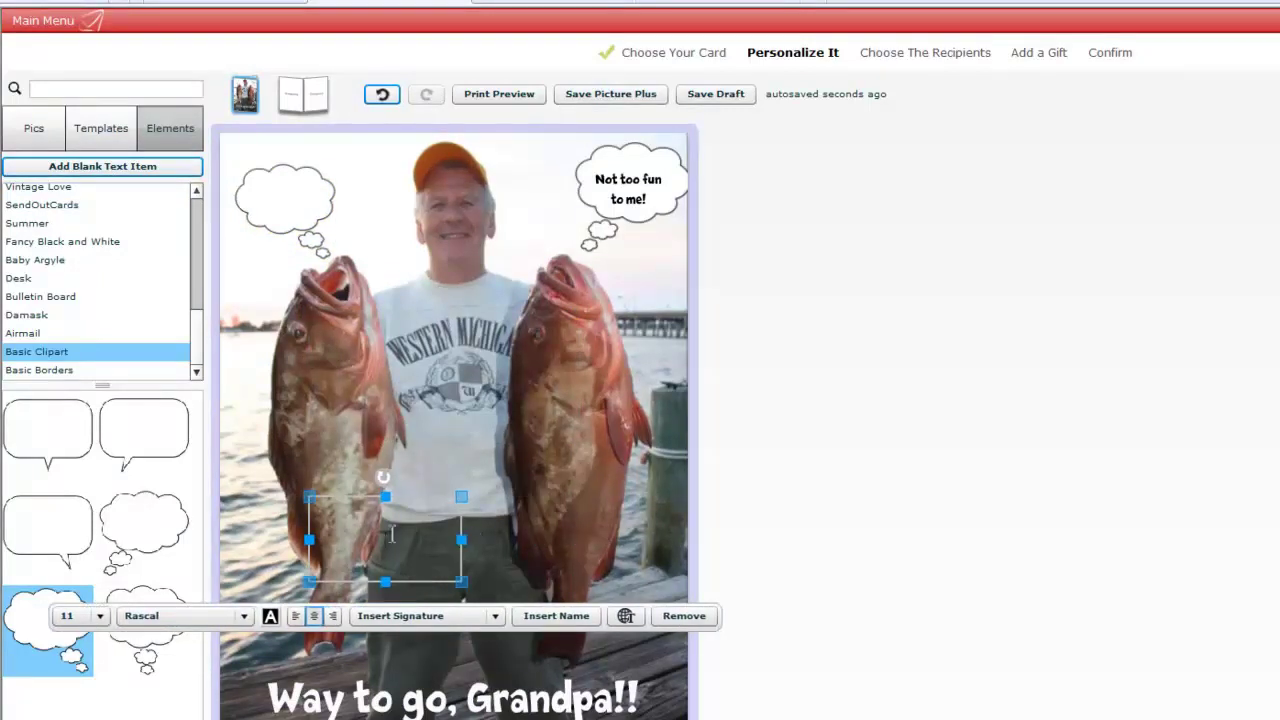
pyautogui.write('ph')
pyautogui.moveTo(393, 527); pyautogui.dragTo(249, 185)
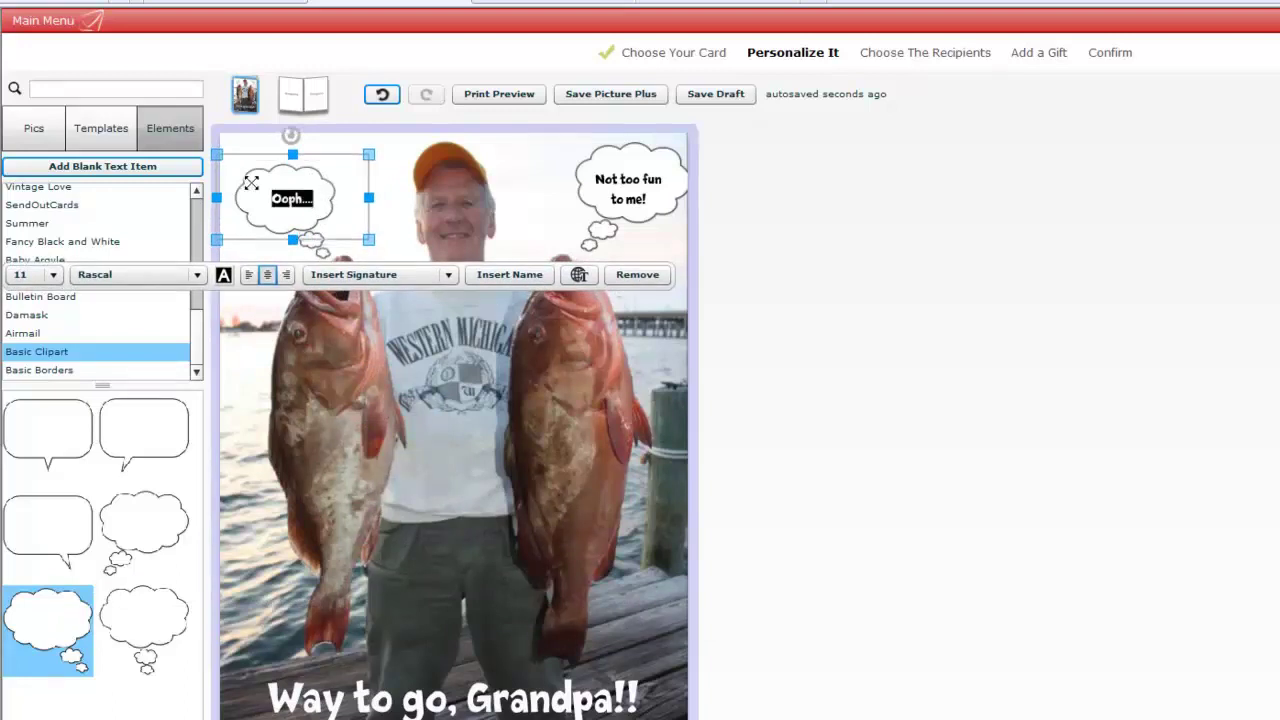
# Step: Set the "Ooph...." text in the Pencil font and colour it dark red
pyautogui.click(180, 275)
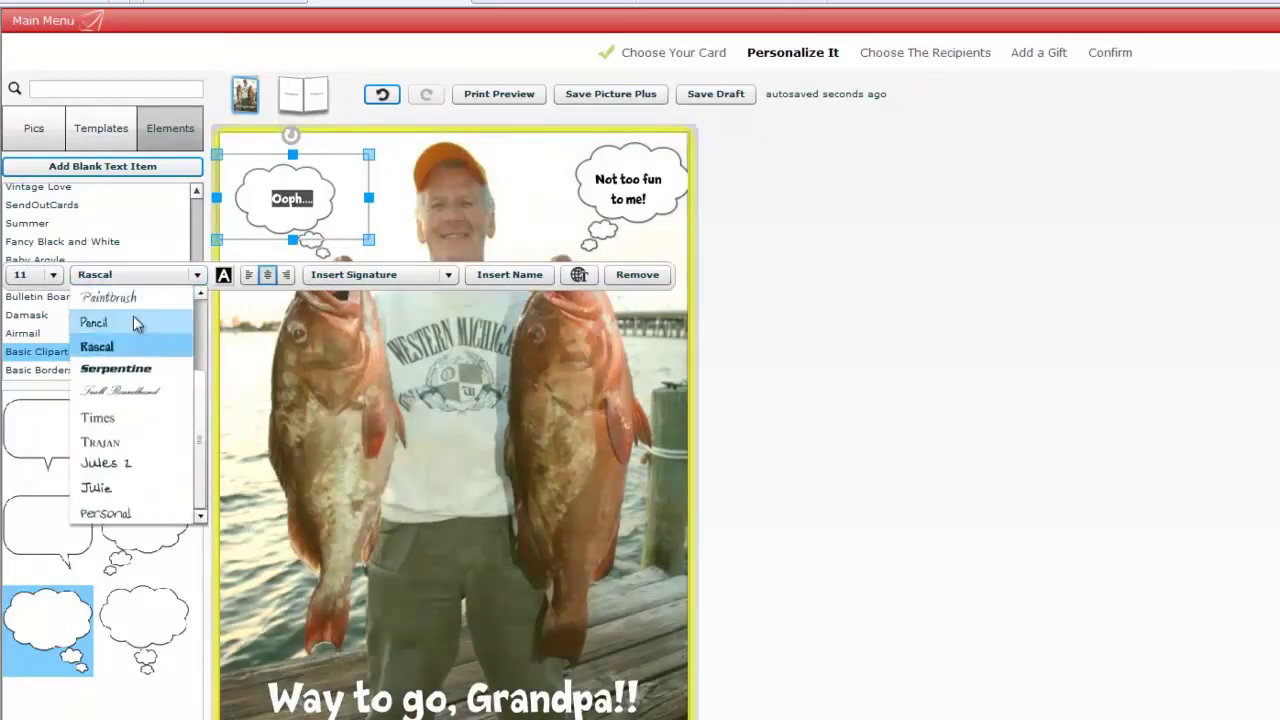
pyautogui.click(133, 315)
pyautogui.click(223, 275)
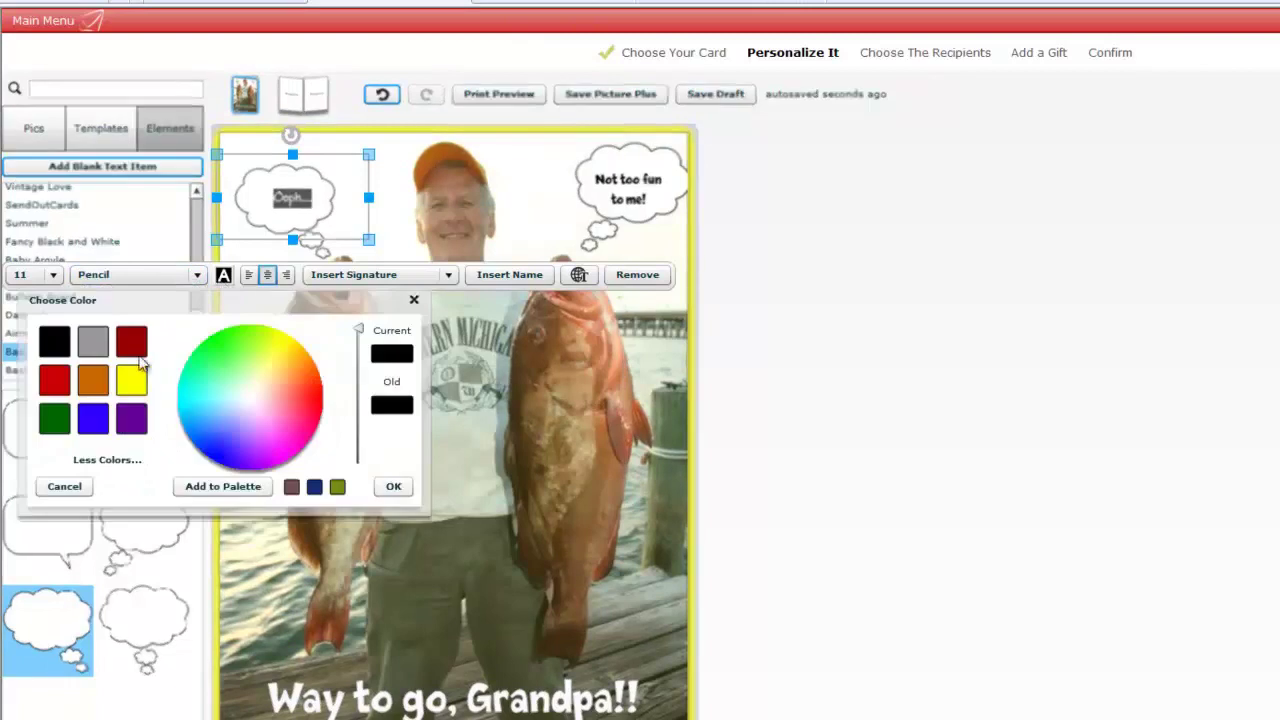
pyautogui.click(129, 338)
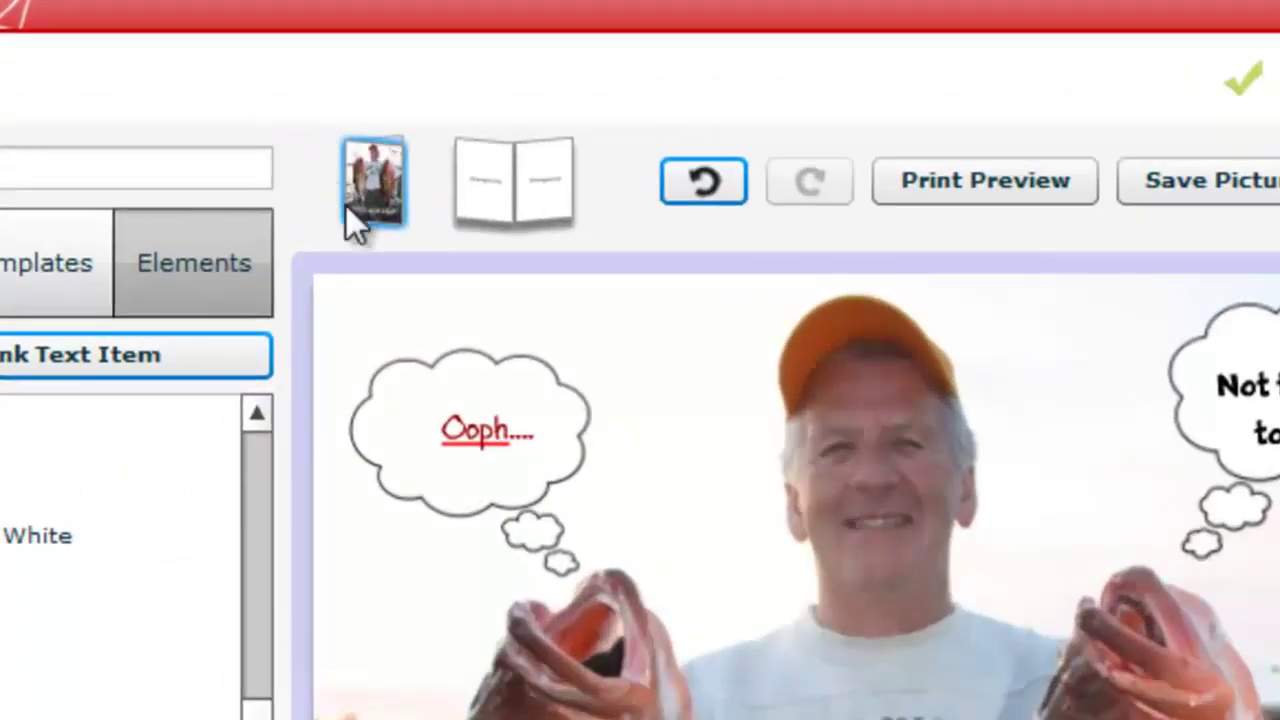
# Step: Open the inside of the card and add the photo of three men holding fish to the left inside page
pyautogui.click(500, 198)
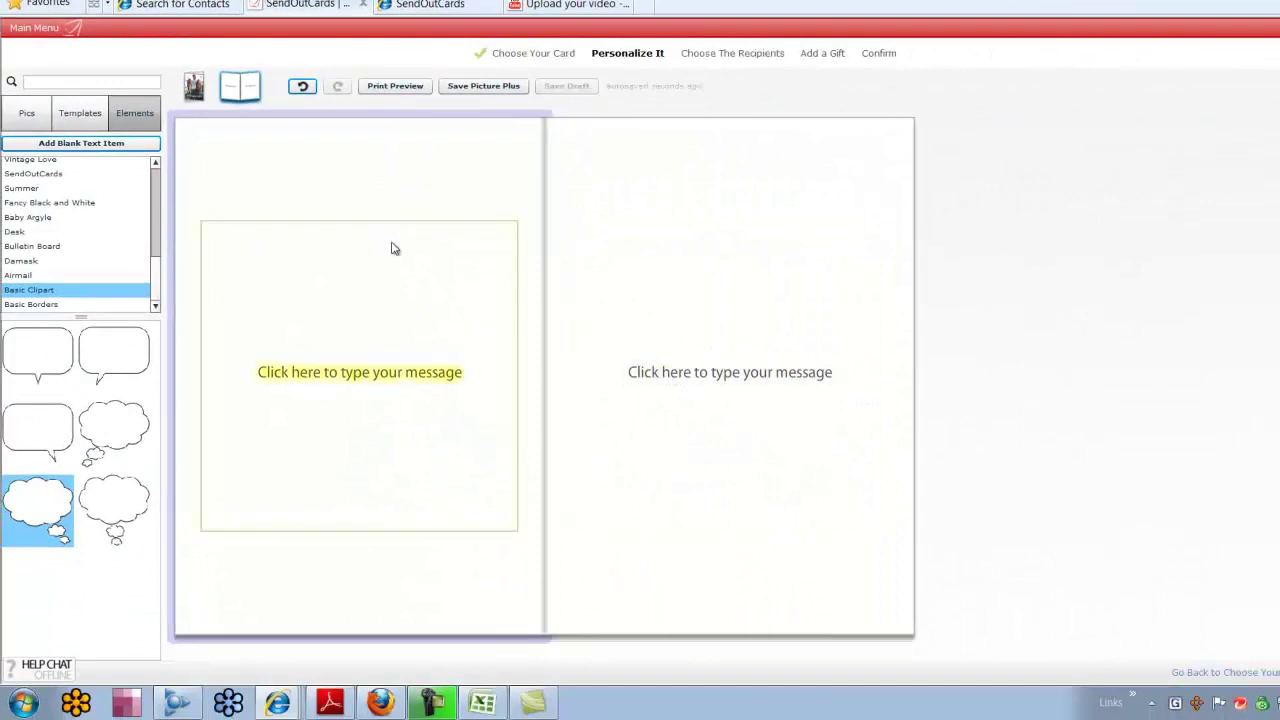
pyautogui.click(38, 116)
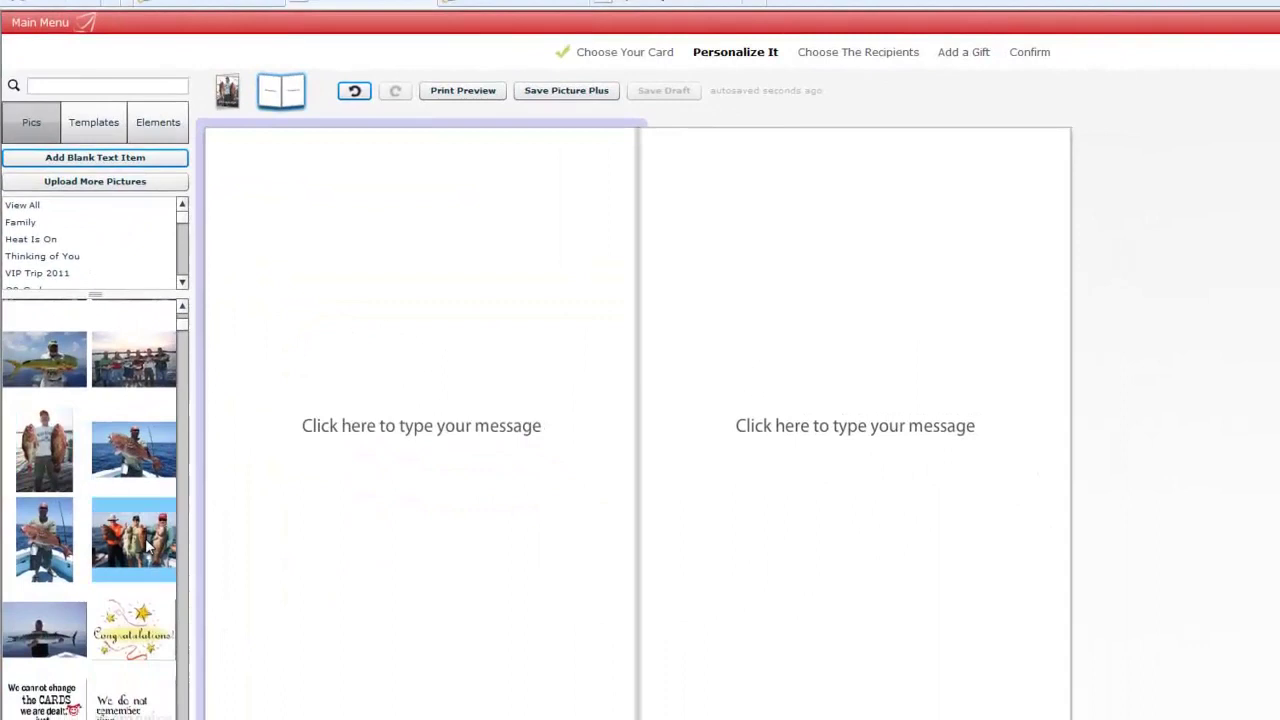
pyautogui.moveTo(150, 548); pyautogui.dragTo(447, 470)
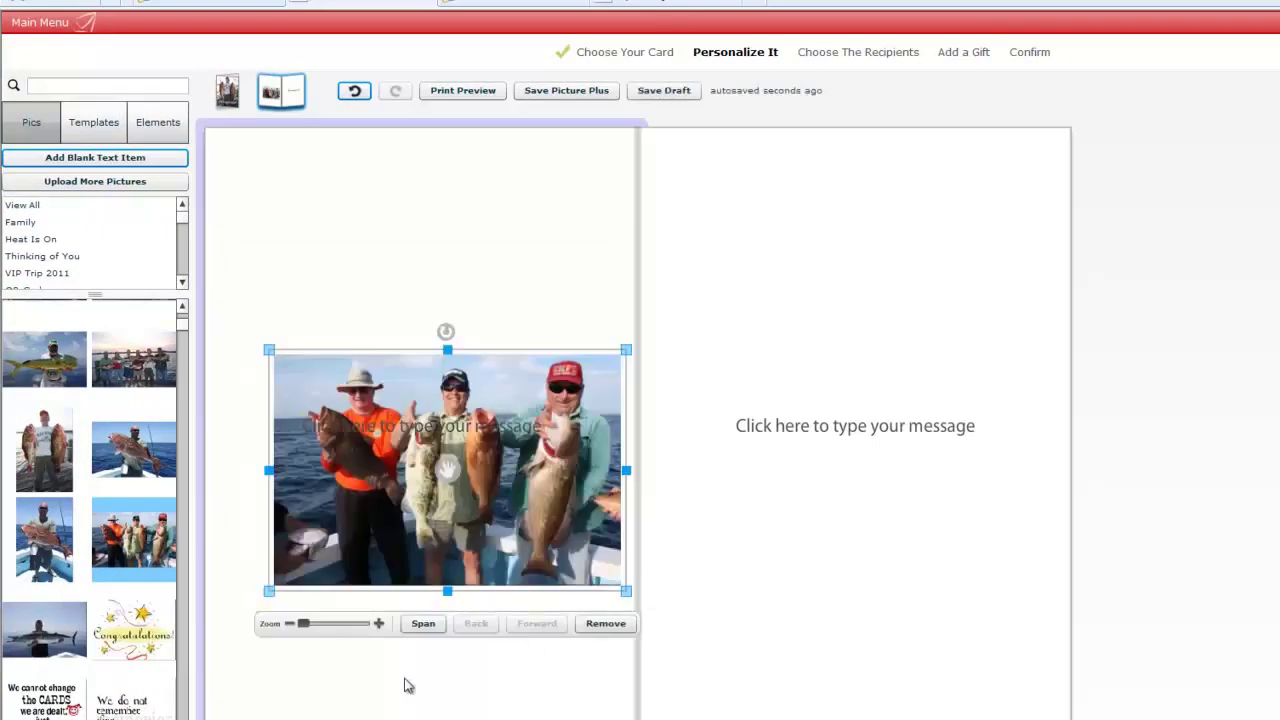
# Step: Try spanning the three-man fishing photo across both inside pages, and return it to the left inside page
pyautogui.click(428, 627)
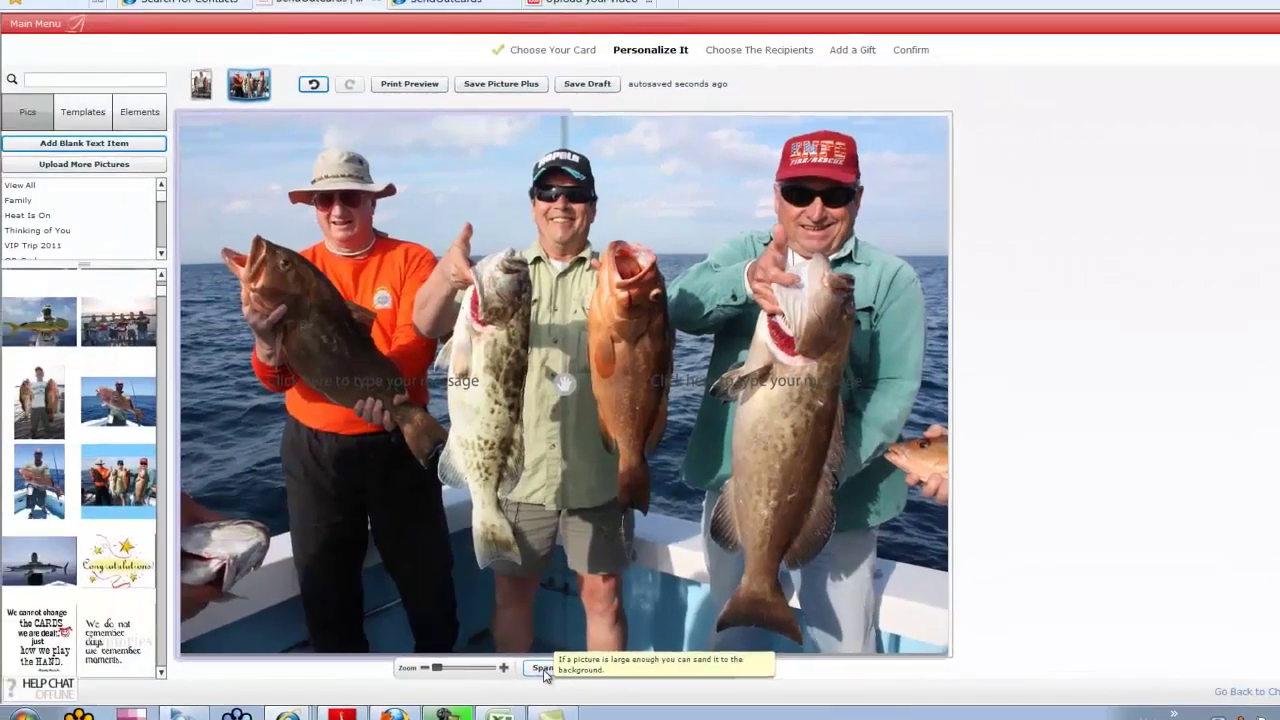
pyautogui.click(380, 629)
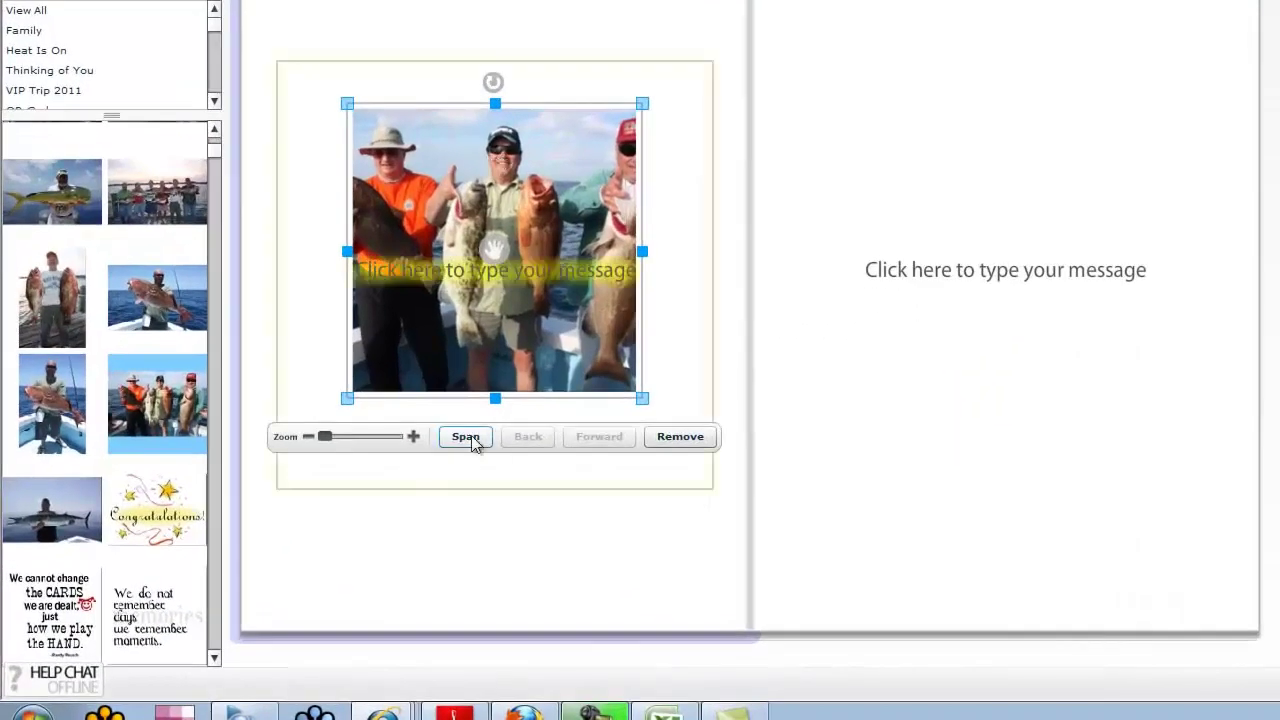
pyautogui.click(479, 443)
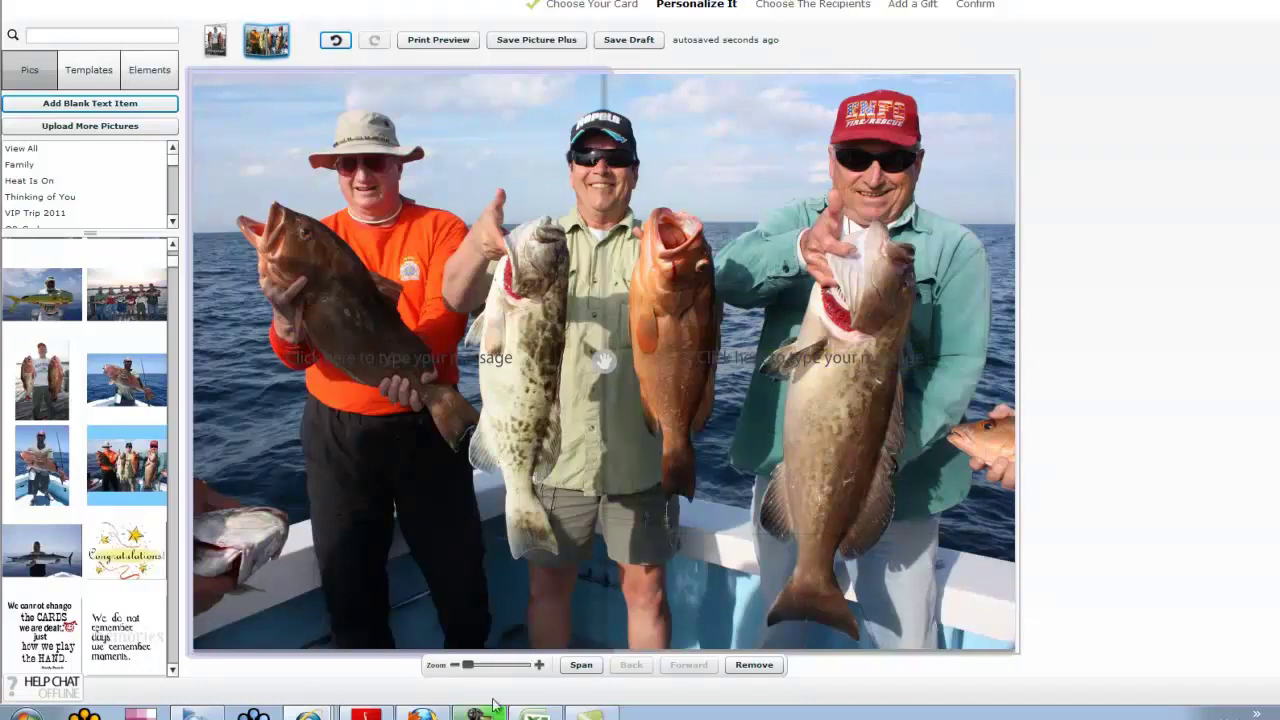
pyautogui.click(581, 665)
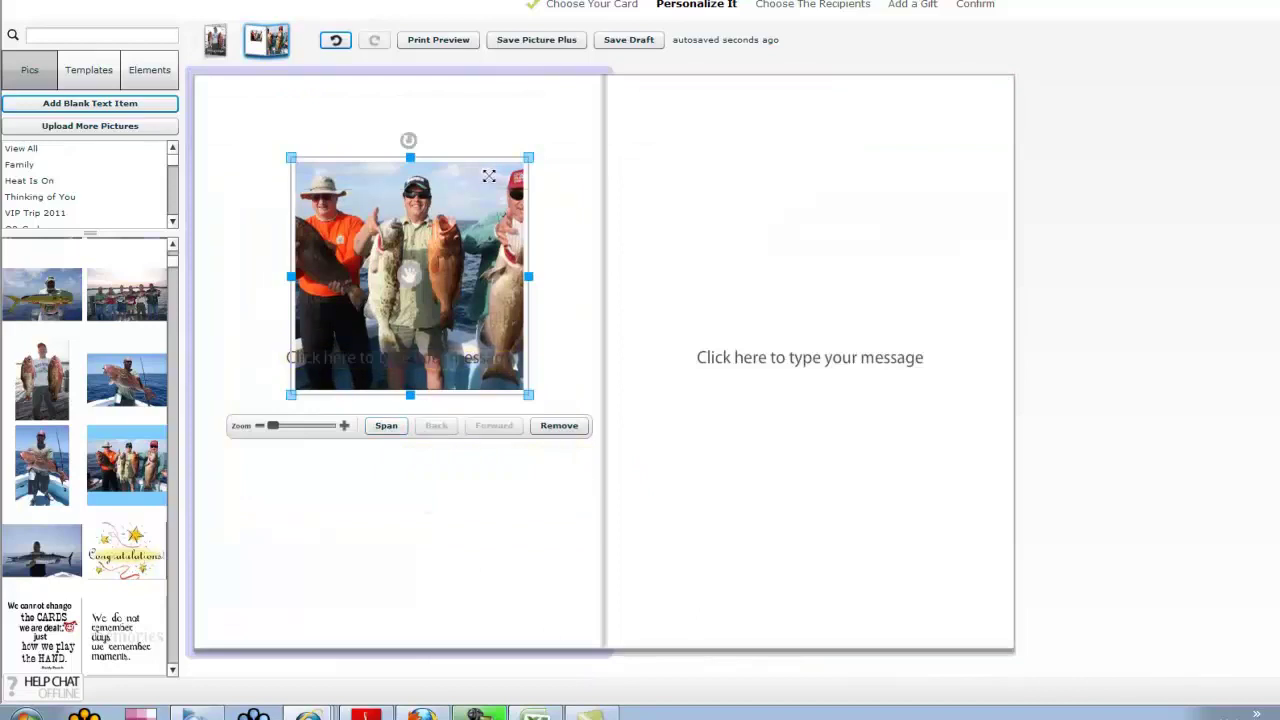
# Step: Widen the fishing photo's frame on both sides on the left inside page
pyautogui.moveTo(289, 276); pyautogui.dragTo(251, 277)
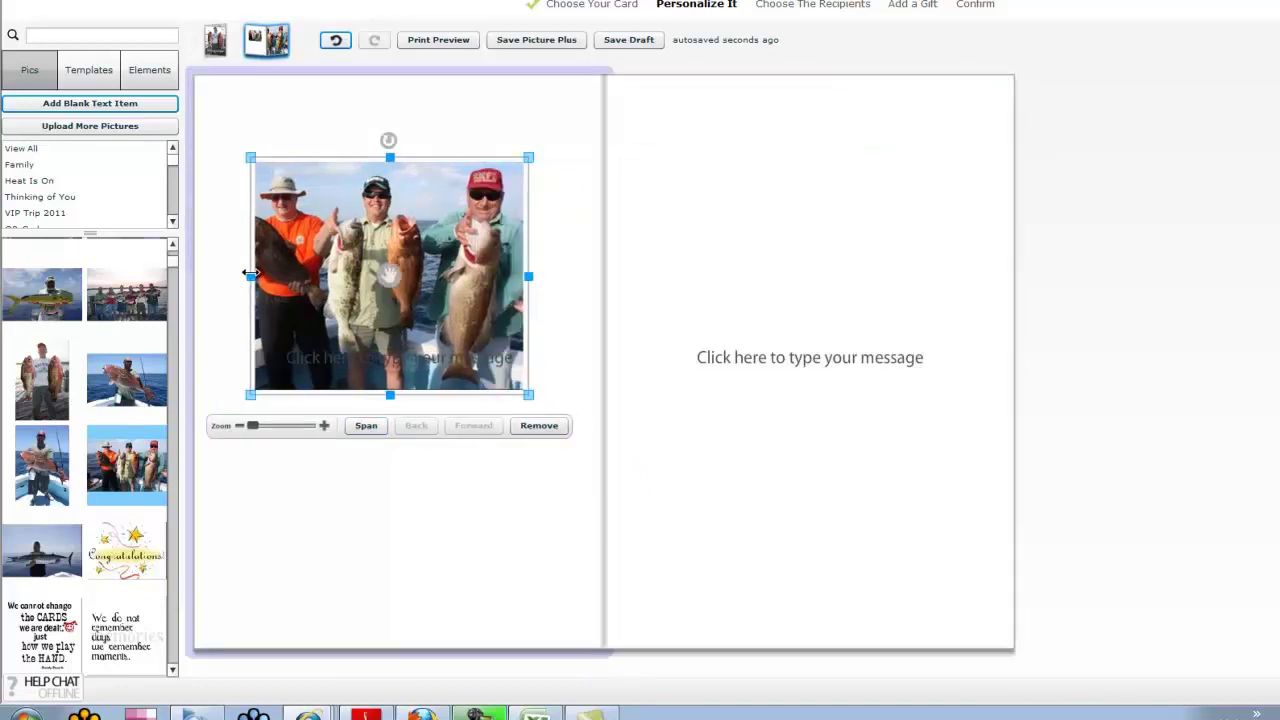
pyautogui.moveTo(528, 277); pyautogui.dragTo(565, 277)
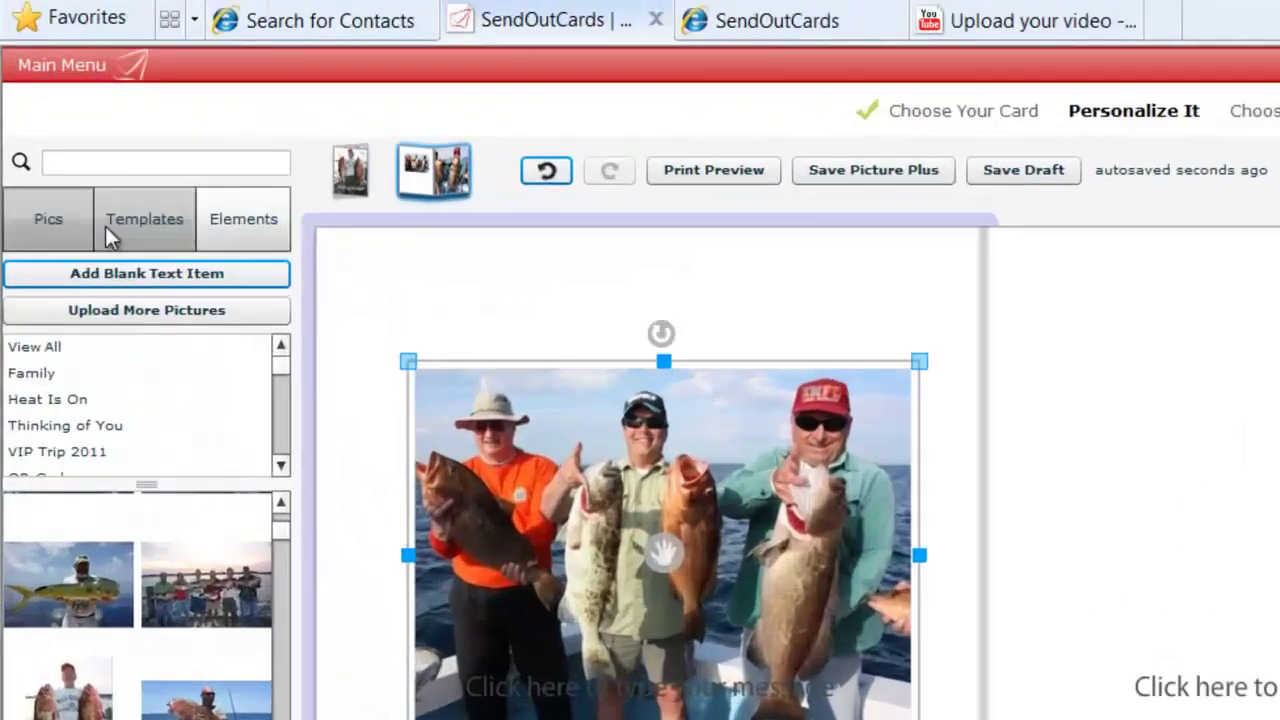
# Step: Apply the corkboard template with the pinned white photo frame to the left inside page
pyautogui.click(85, 71)
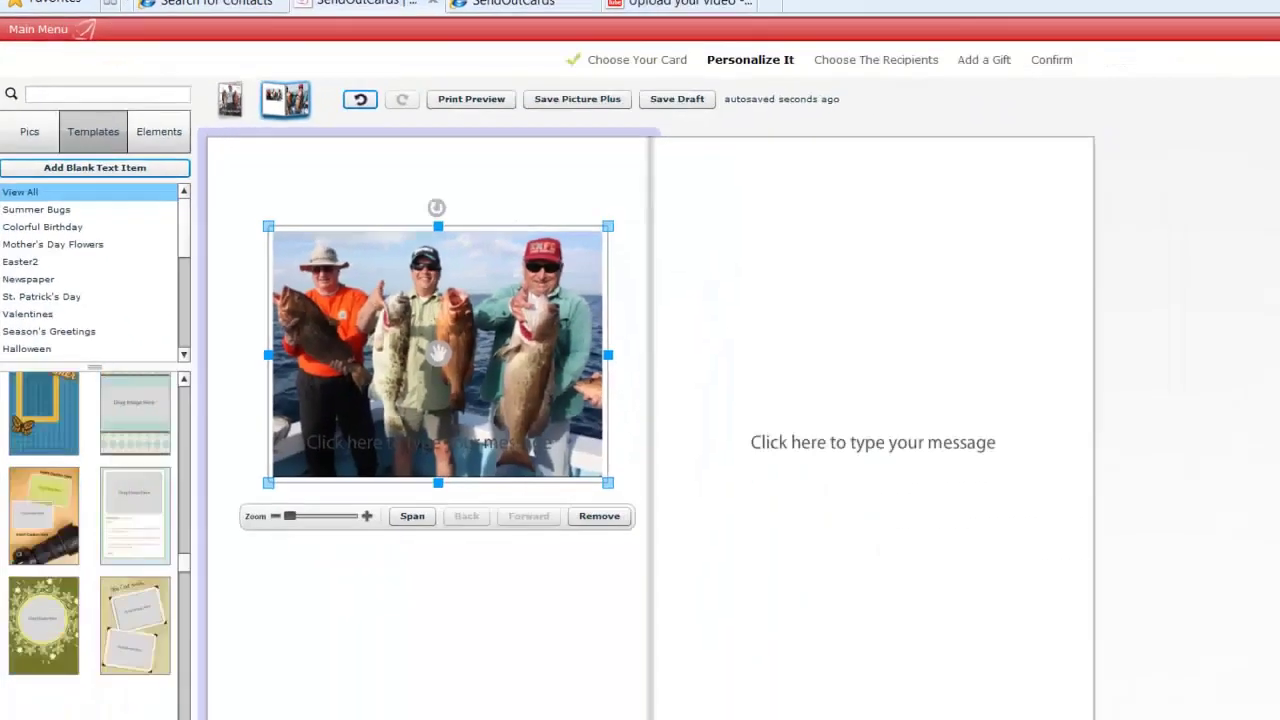
pyautogui.click(162, 681)
pyautogui.click(162, 681)
pyautogui.click(162, 681)
pyautogui.click(162, 681)
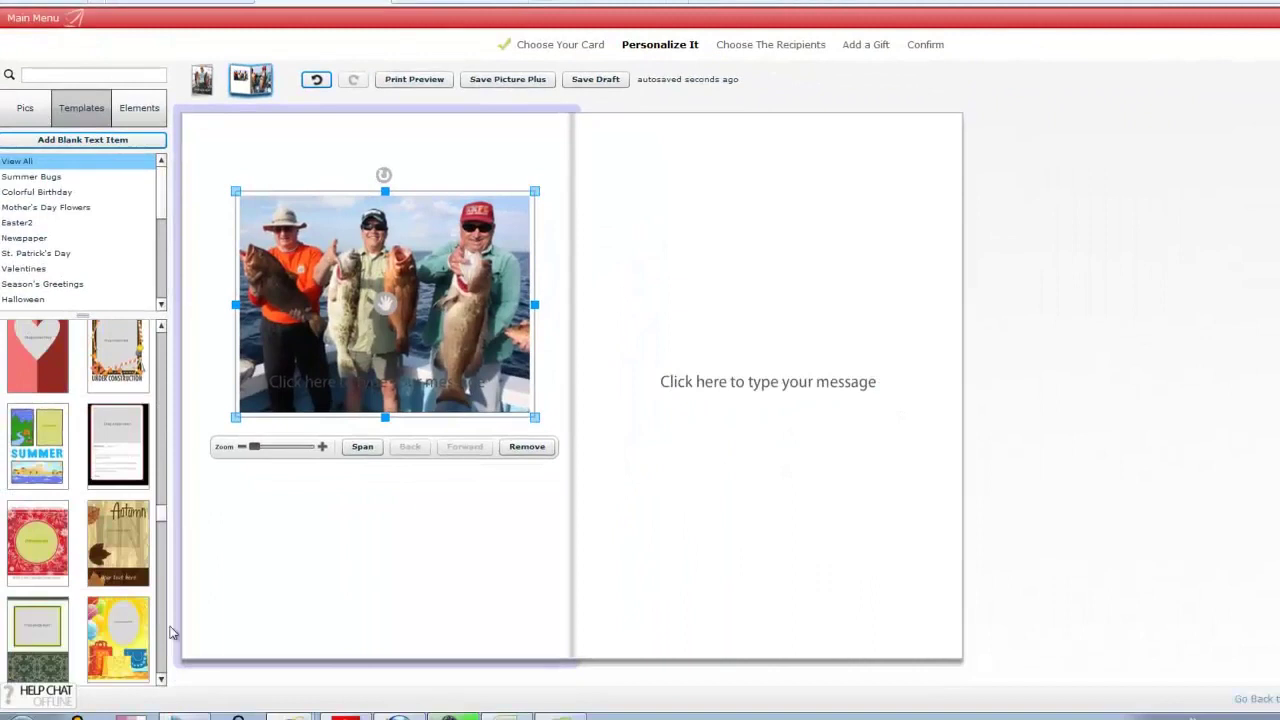
pyautogui.click(162, 681)
pyautogui.click(162, 681)
pyautogui.click(162, 681)
pyautogui.click(162, 681)
pyautogui.click(162, 681)
pyautogui.click(163, 682)
pyautogui.click(163, 682)
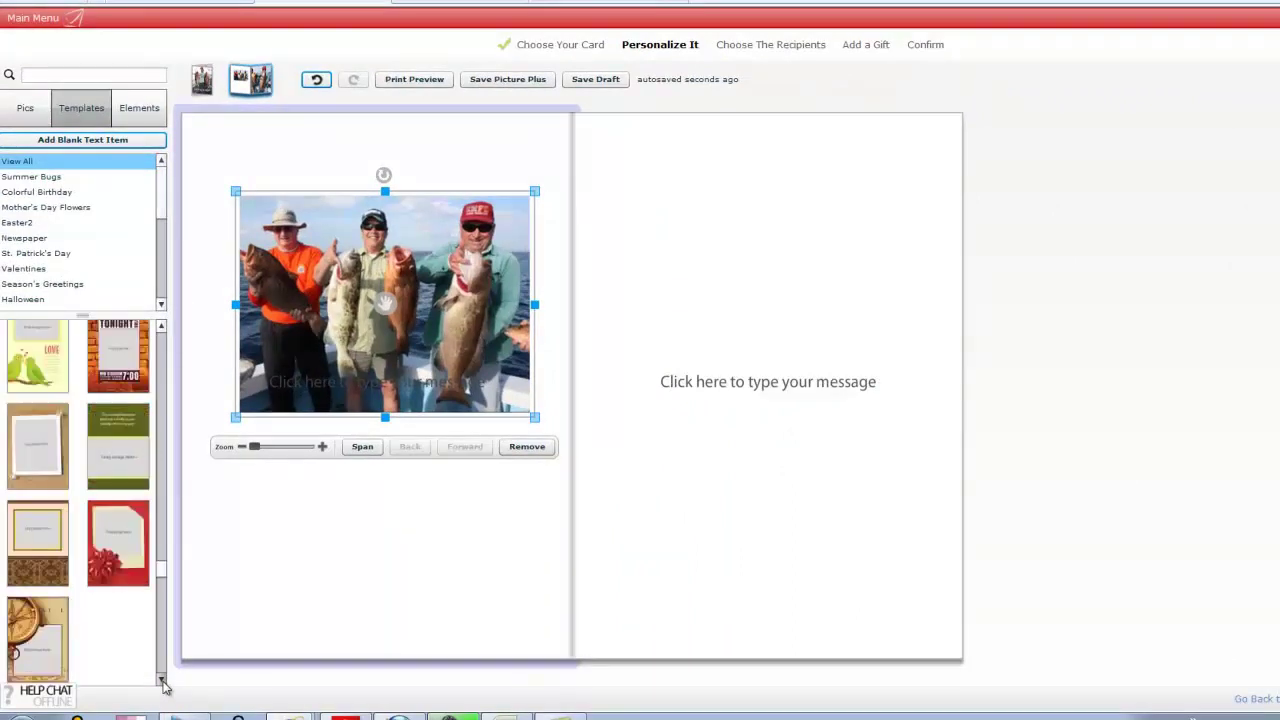
pyautogui.click(42, 476)
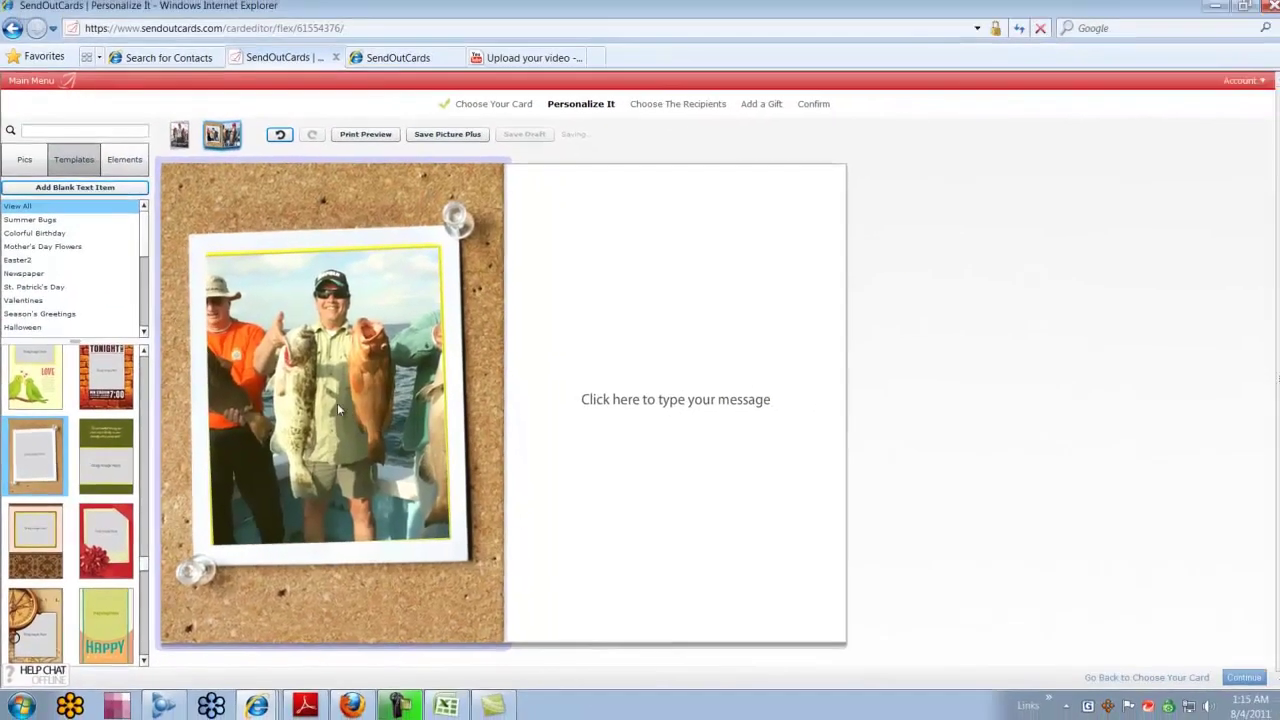
# Step: Reposition the fishing photo within the corkboard template's frame to show the two men in the black and red caps
pyautogui.click(375, 390)
pyautogui.moveTo(323, 398); pyautogui.dragTo(259, 389)
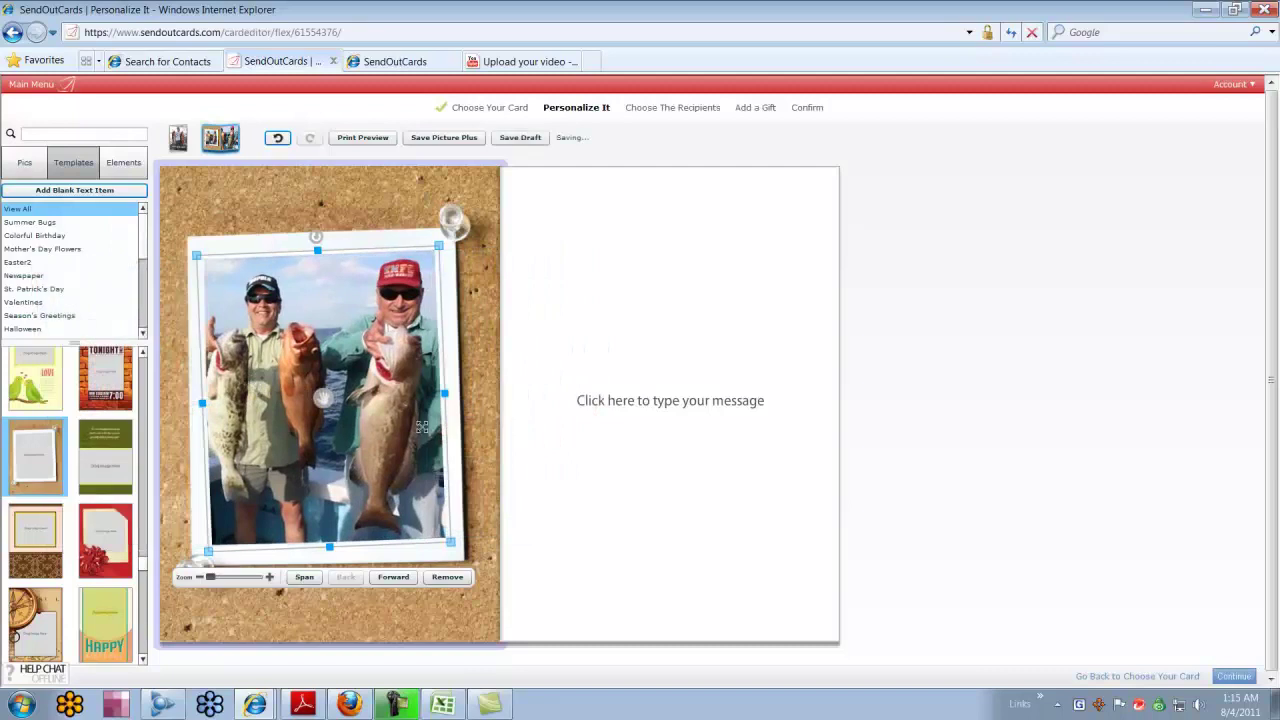
pyautogui.click(1056, 456)
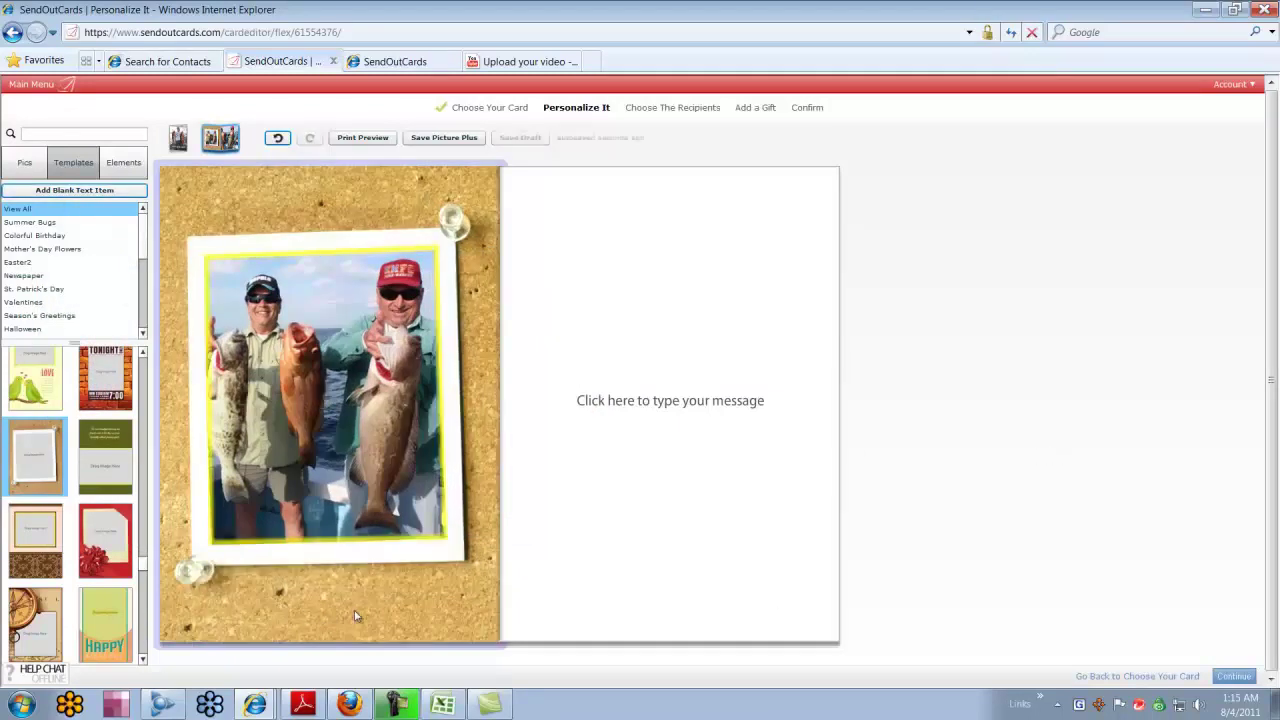
# Step: Start a message on the right inside page with the greeting "Dear Grandpa," aligned left, and leave a blank line below it
pyautogui.click(714, 434)
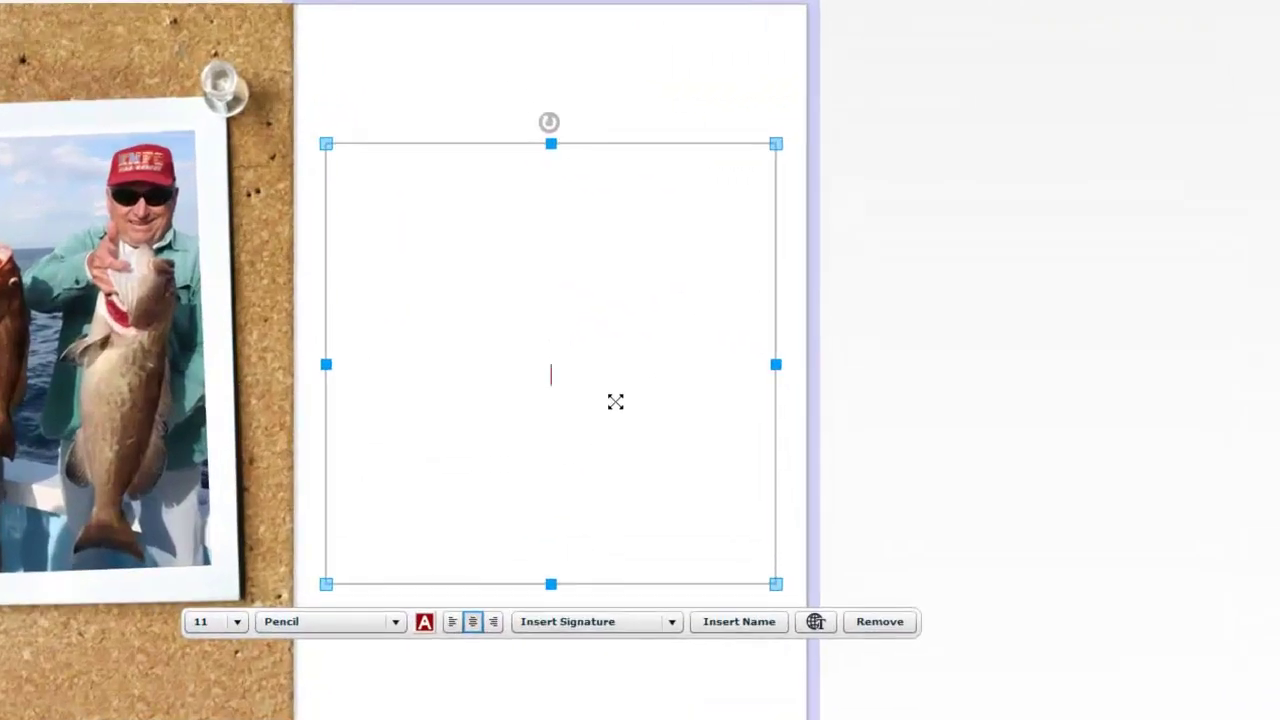
pyautogui.write('Dear Gran')
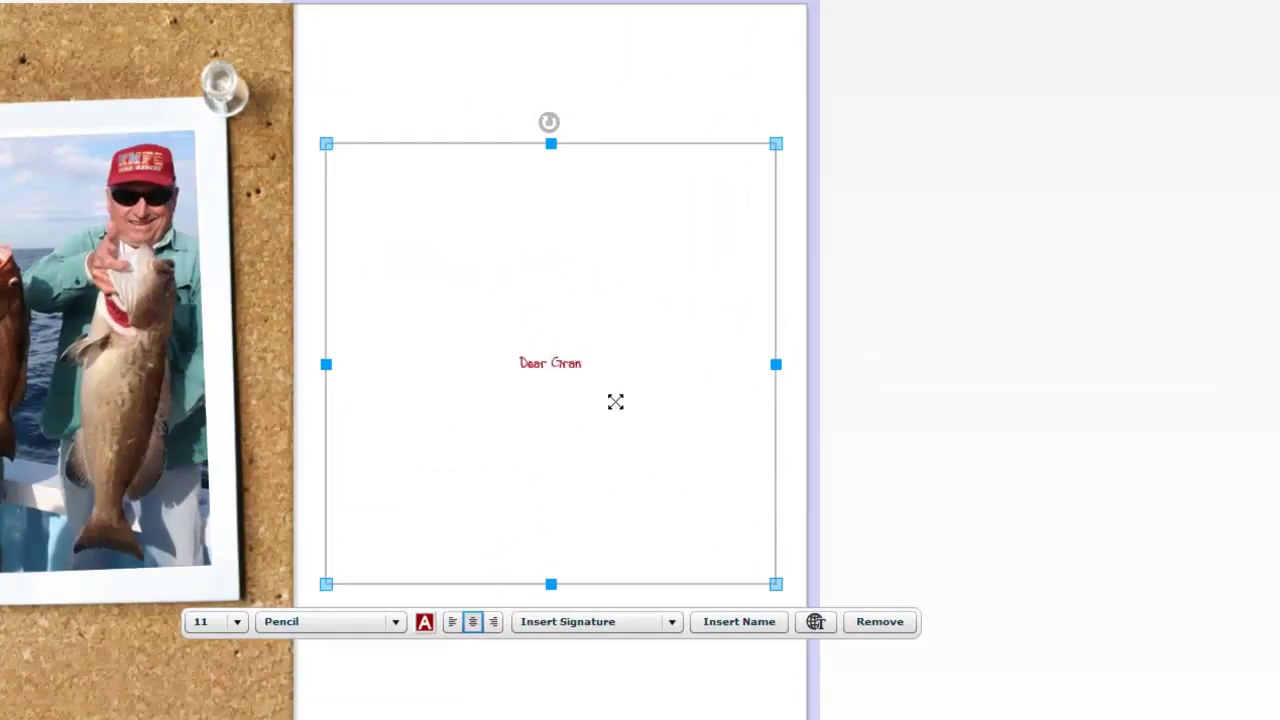
pyautogui.write('dpa,')
pyautogui.press('Return')
pyautogui.press('Return')
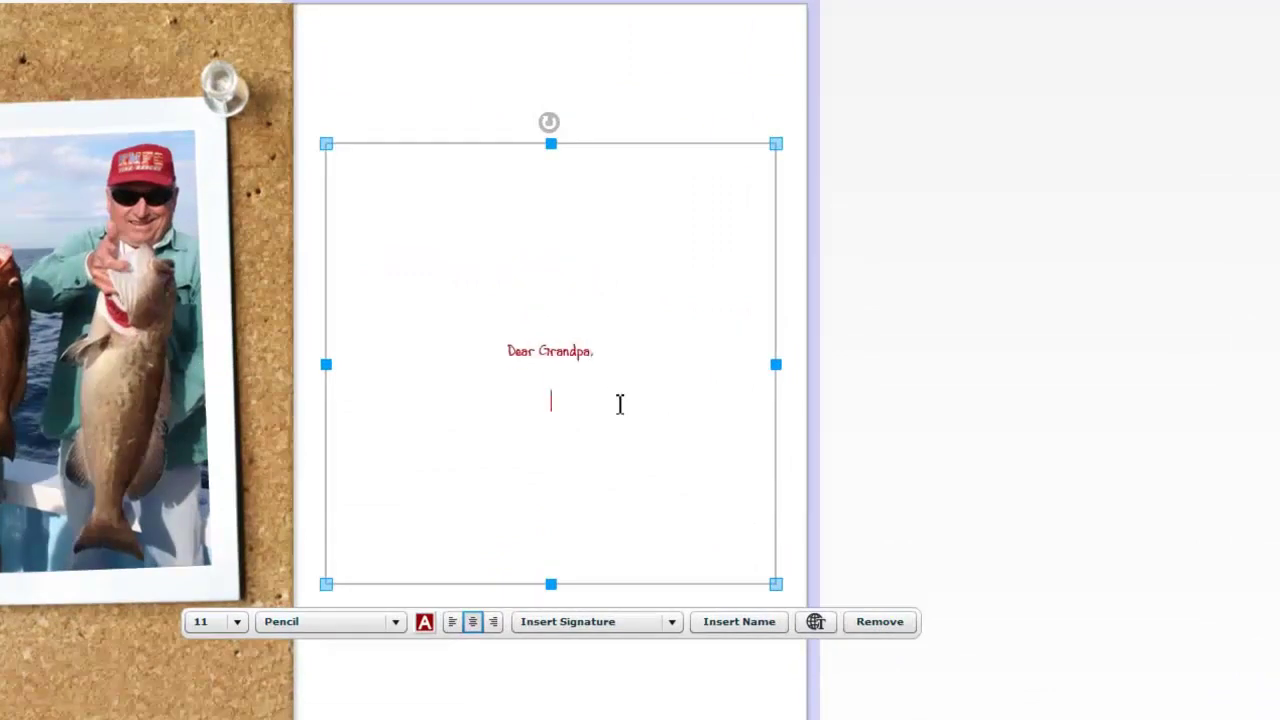
pyautogui.hotkey('ctrl', 'a')
pyautogui.click(452, 621)
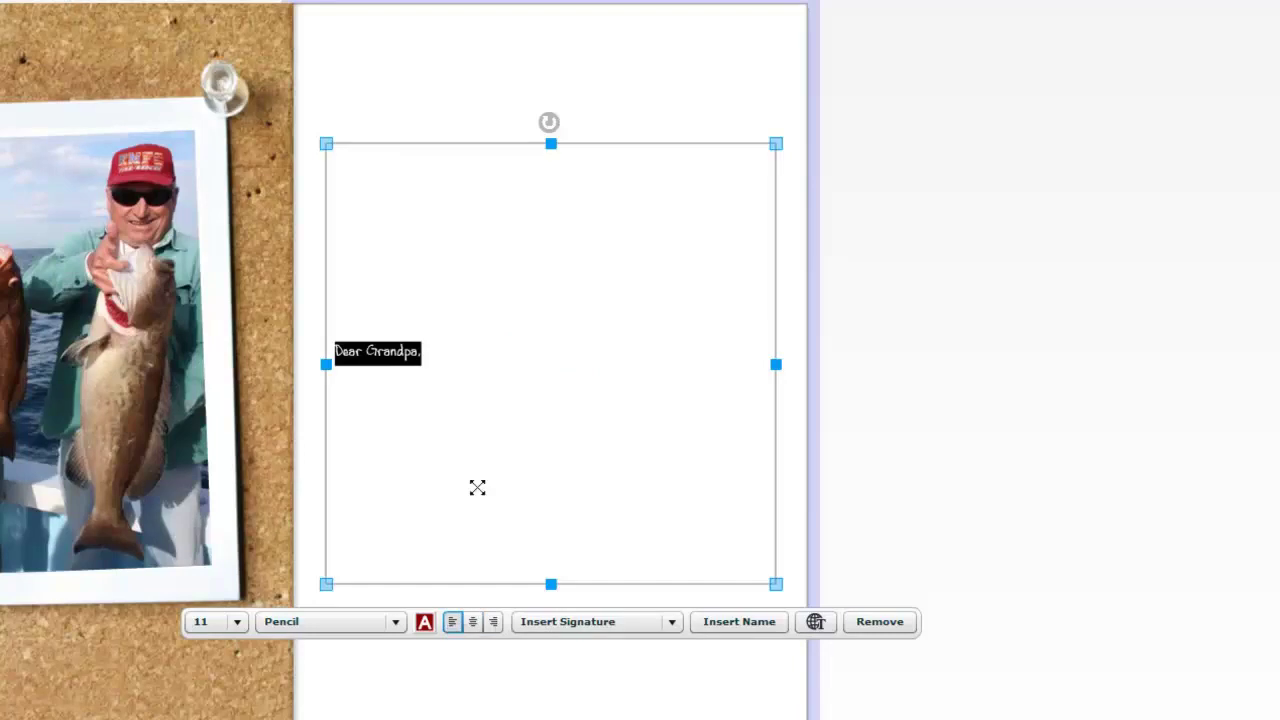
pyautogui.click(429, 355)
pyautogui.press('Return')
pyautogui.press('Return')
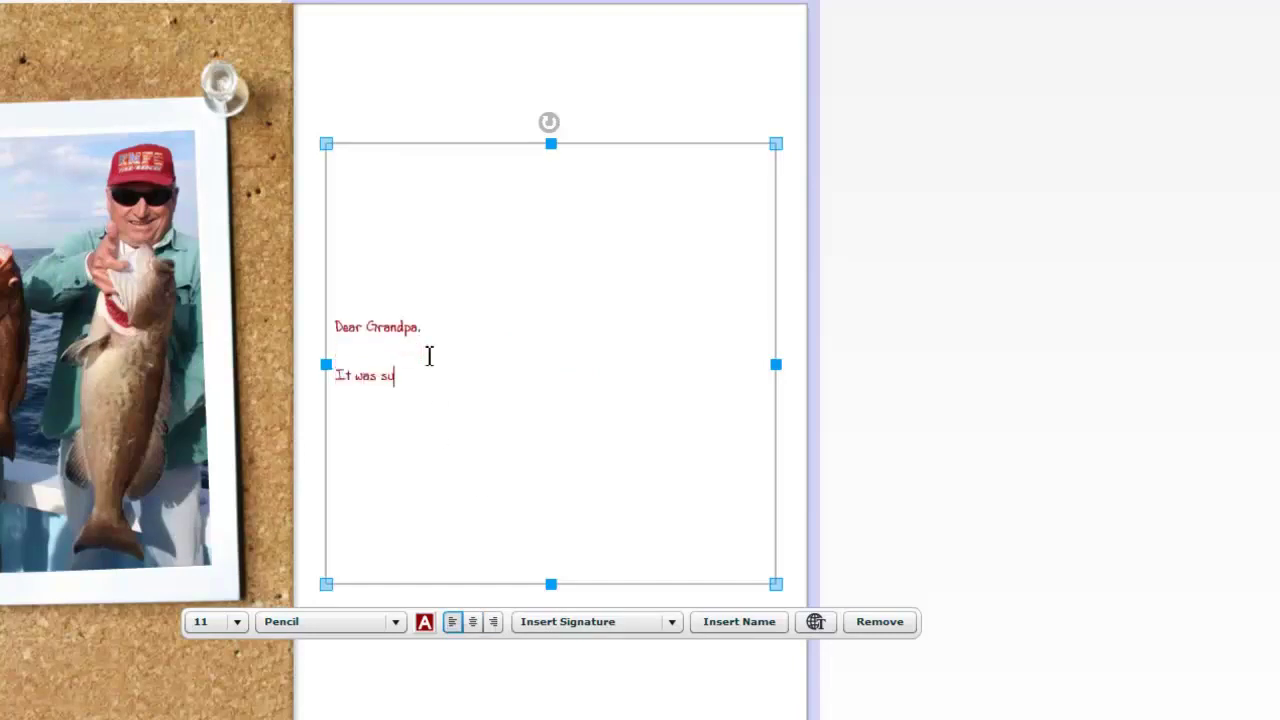
# Step: Write "It was so much fun to see your great pictures from your trip!!! What a memory." as the message's first paragraph
pyautogui.write('It was so much fun to see your grea')
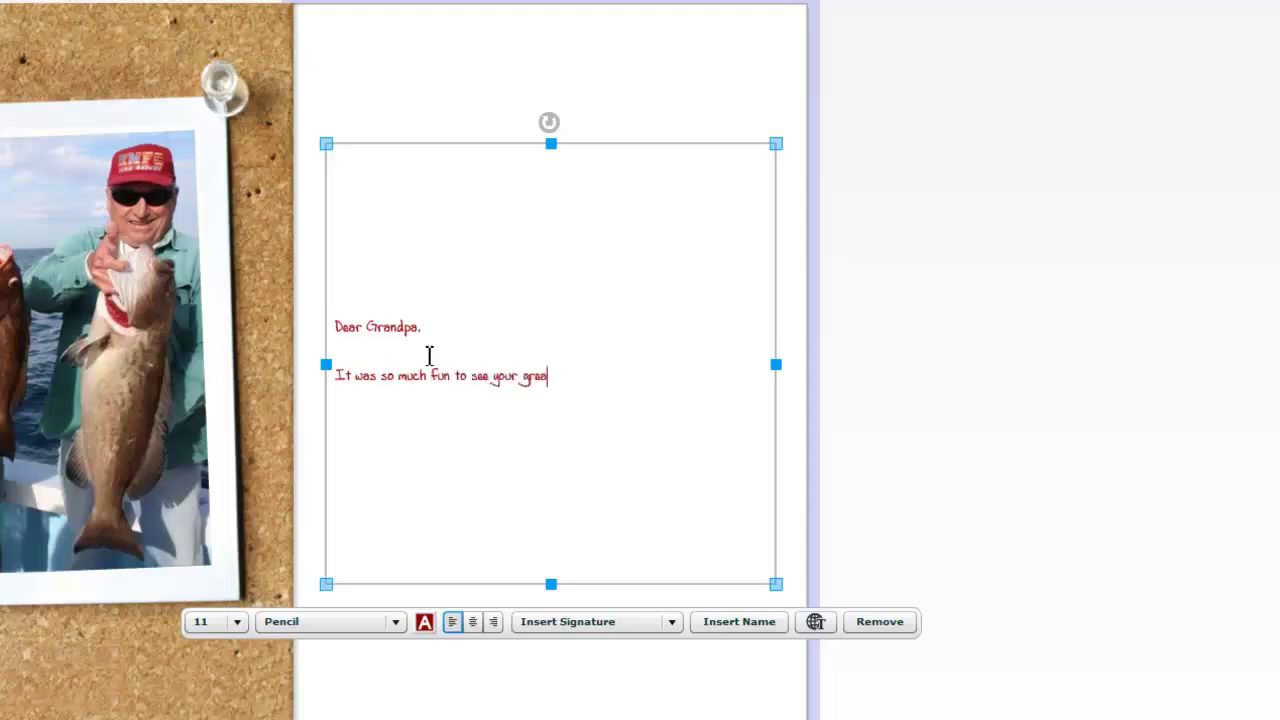
pyautogui.write(' from your trip!!!  What a')
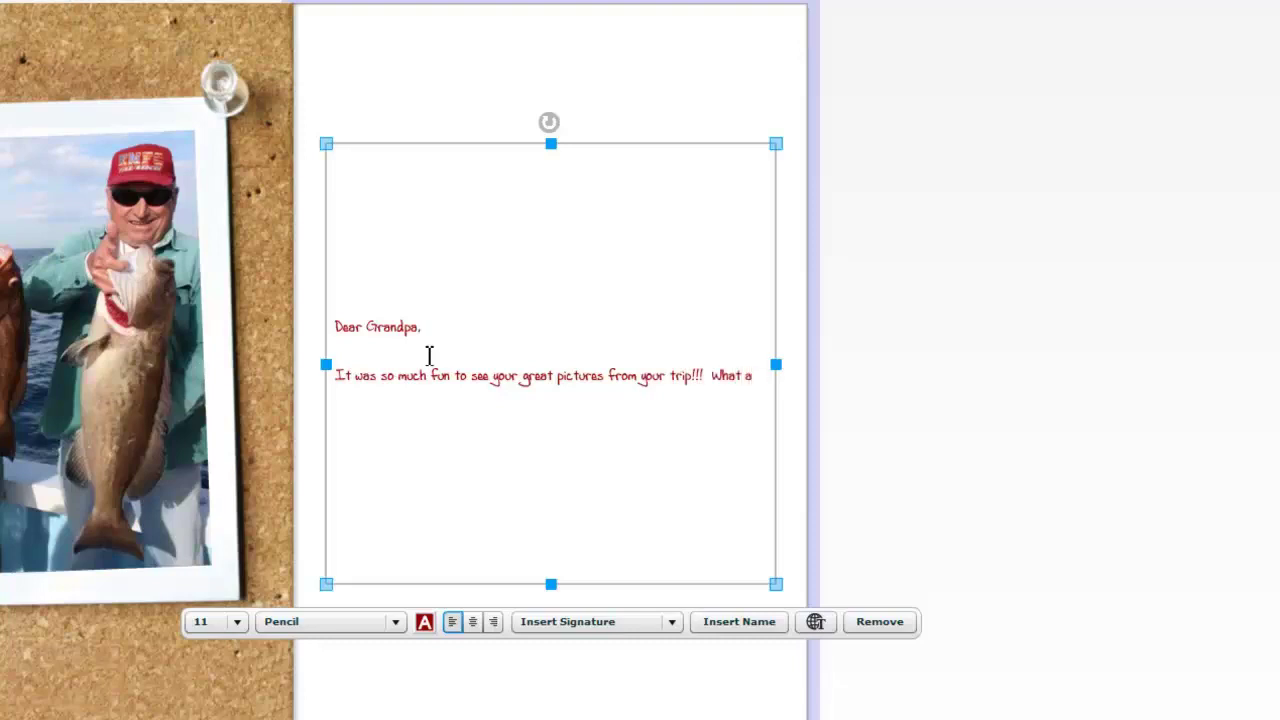
pyautogui.write(' mea')
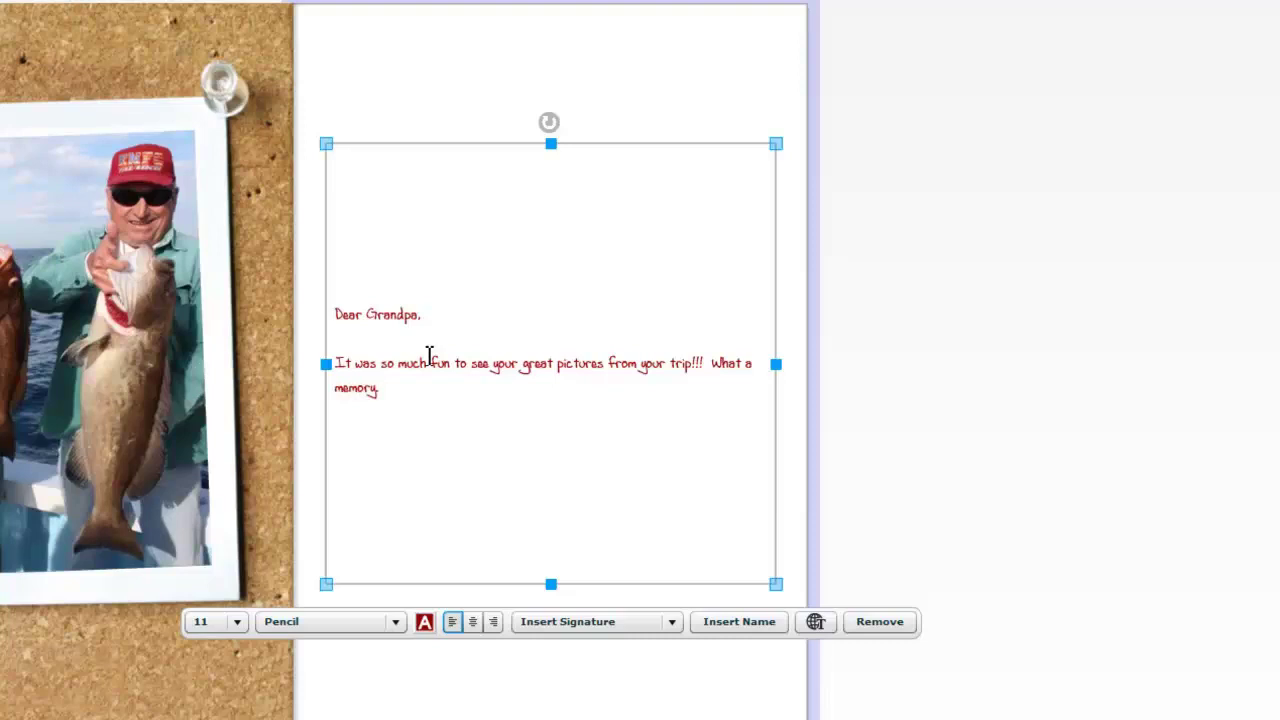
pyautogui.press('Return')
pyautogui.press('Return')
# Step: Add the paragraph "Thank you so much for sharing it with us. We love you and can't wait to see you again soon."
pyautogui.write('Thank you so mu')
pyautogui.write('ch for sharing it with us')
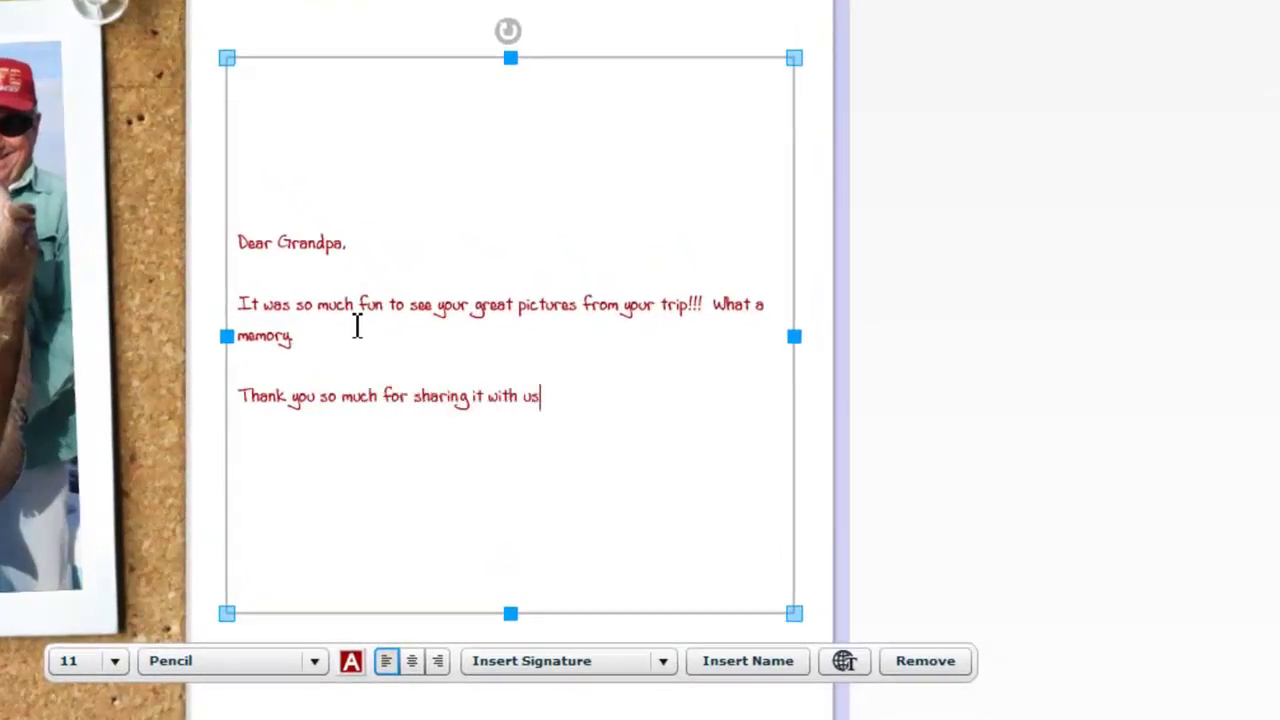
pyautogui.write('.  We love y')
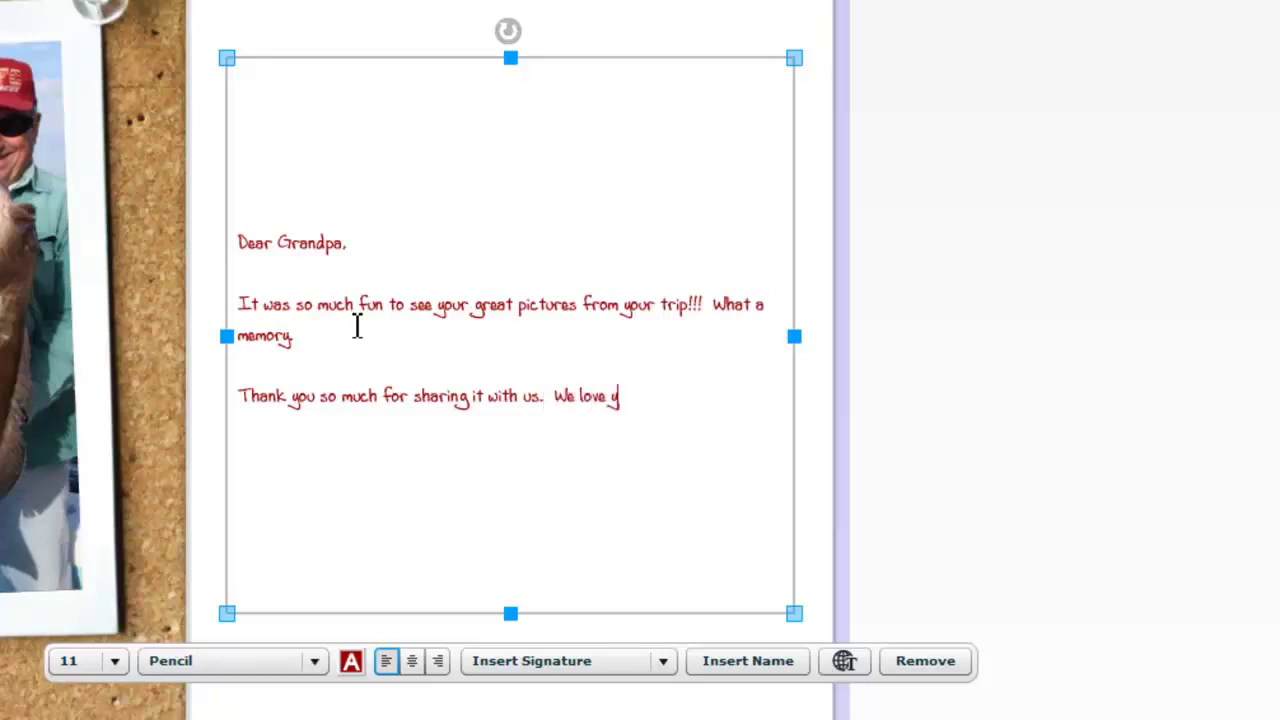
pyautogui.write("ou and can't wait to see y")
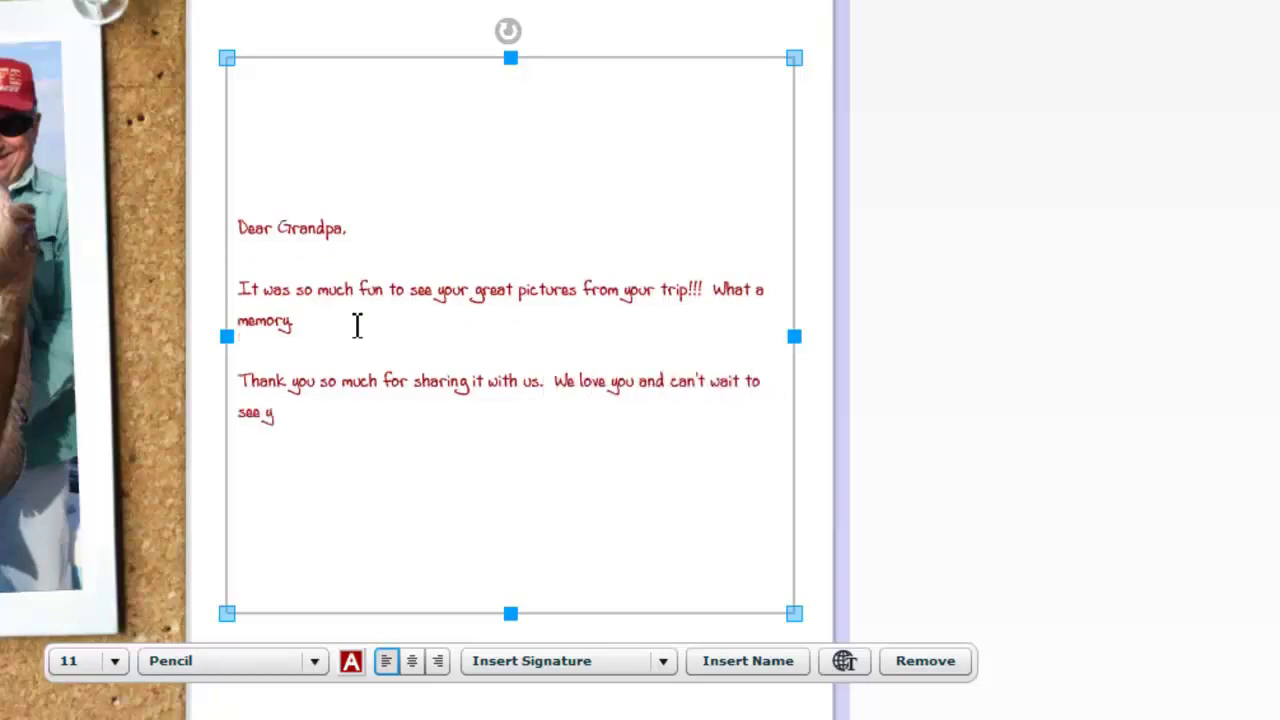
pyautogui.write('ou again soon.')
pyautogui.press('Return')
pyautogui.press('Return')
# Step: Finish the message with "Until then... keep 'em on the hooks!!!" and "Lots of love," followed by the sender's first name
pyautogui.write('Until then...')
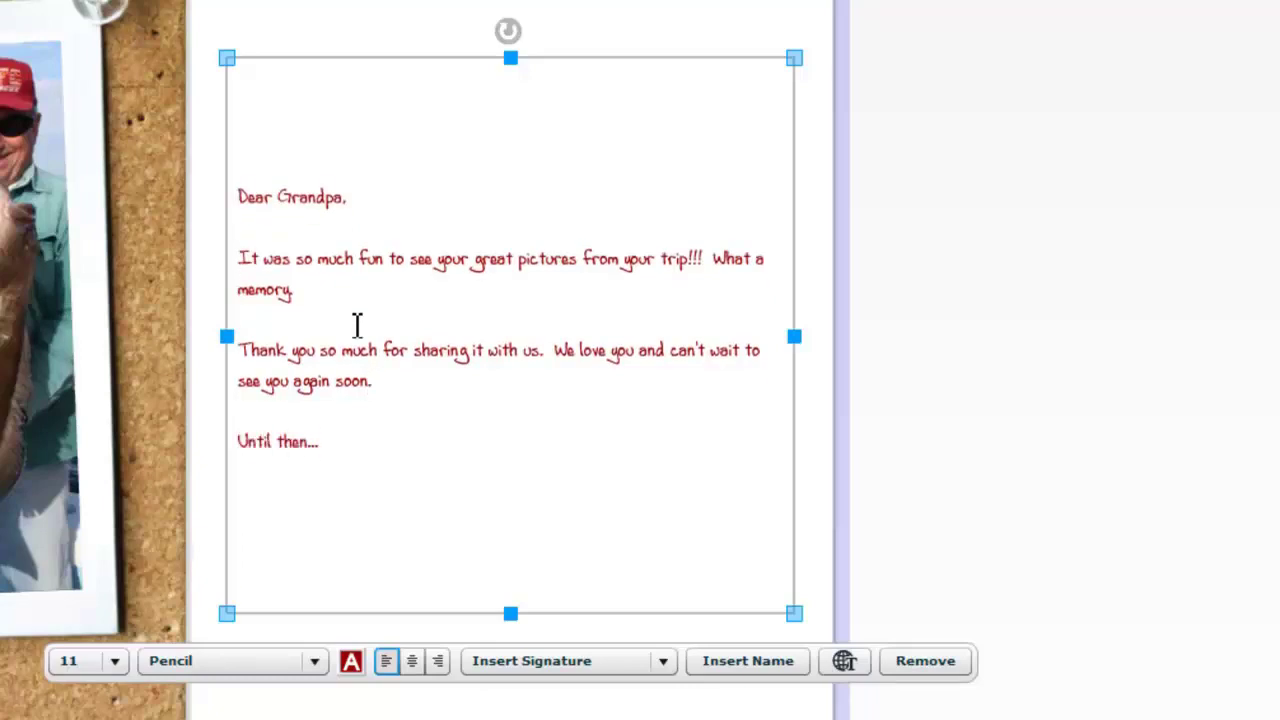
pyautogui.write(" keep 'em on the hooks!!")
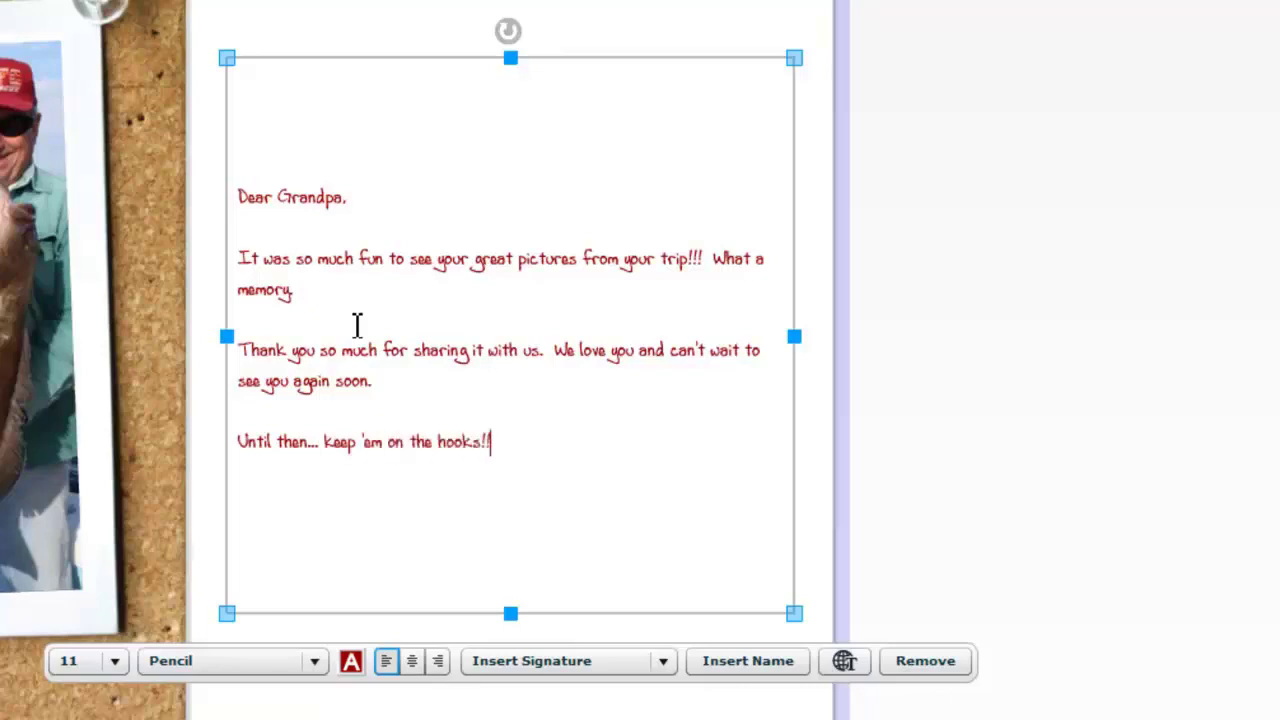
pyautogui.write('!')
pyautogui.press('Return')
pyautogui.press('Return')
pyautogui.write('Lots of love,')
pyautogui.press('Return')
pyautogui.press('Return')
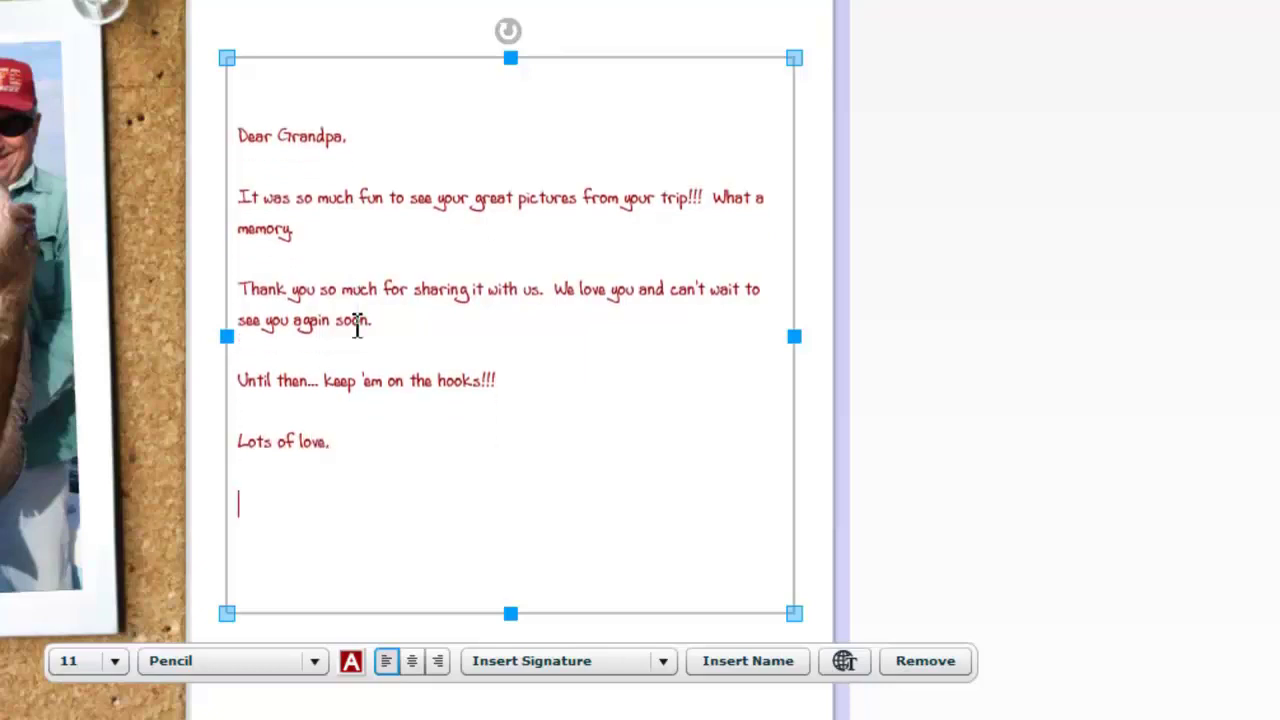
pyautogui.write('Tina')
# Step: Set the whole message's font size to 16 and extend its text box slightly upward
pyautogui.moveTo(309, 509); pyautogui.dragTo(231, 101)
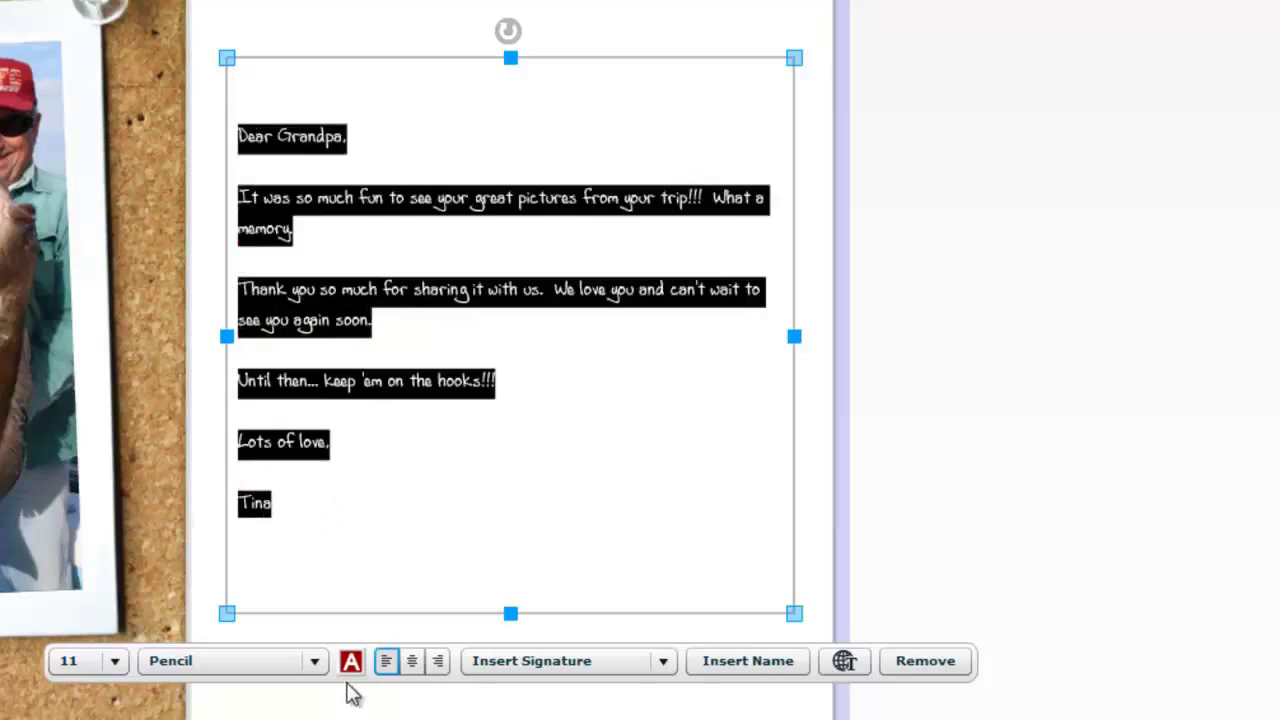
pyautogui.click(116, 662)
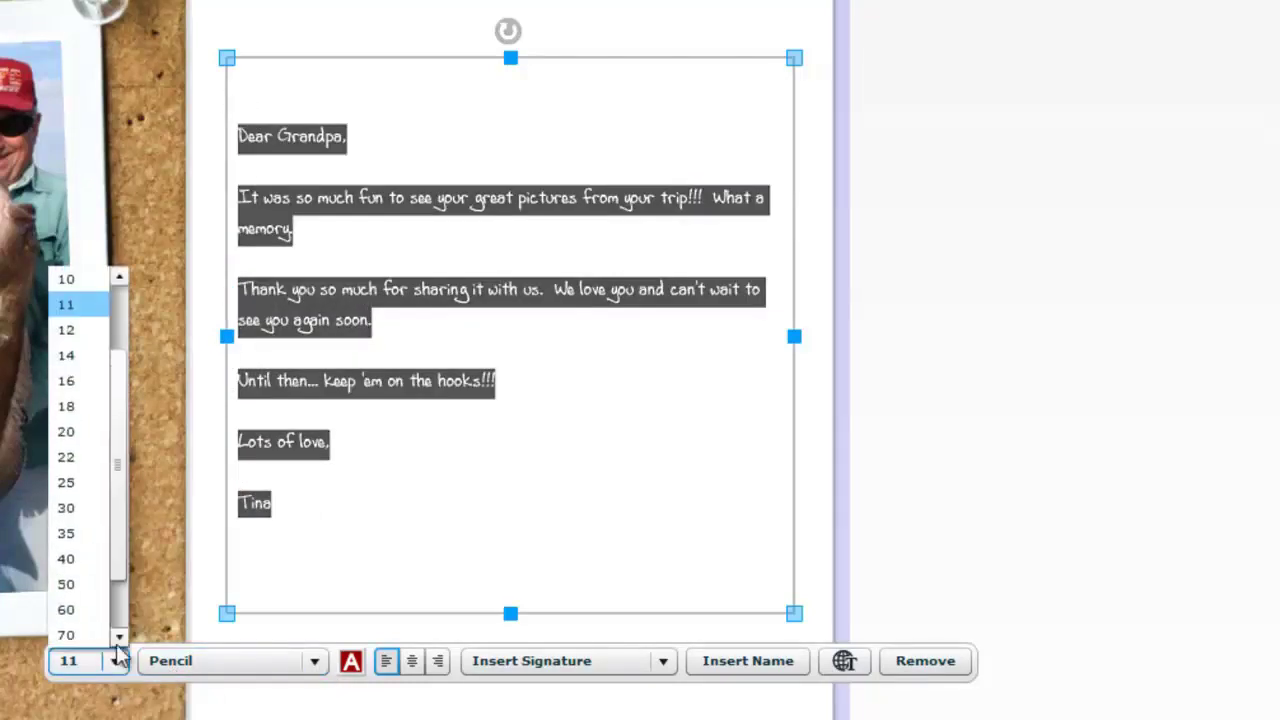
pyautogui.click(90, 386)
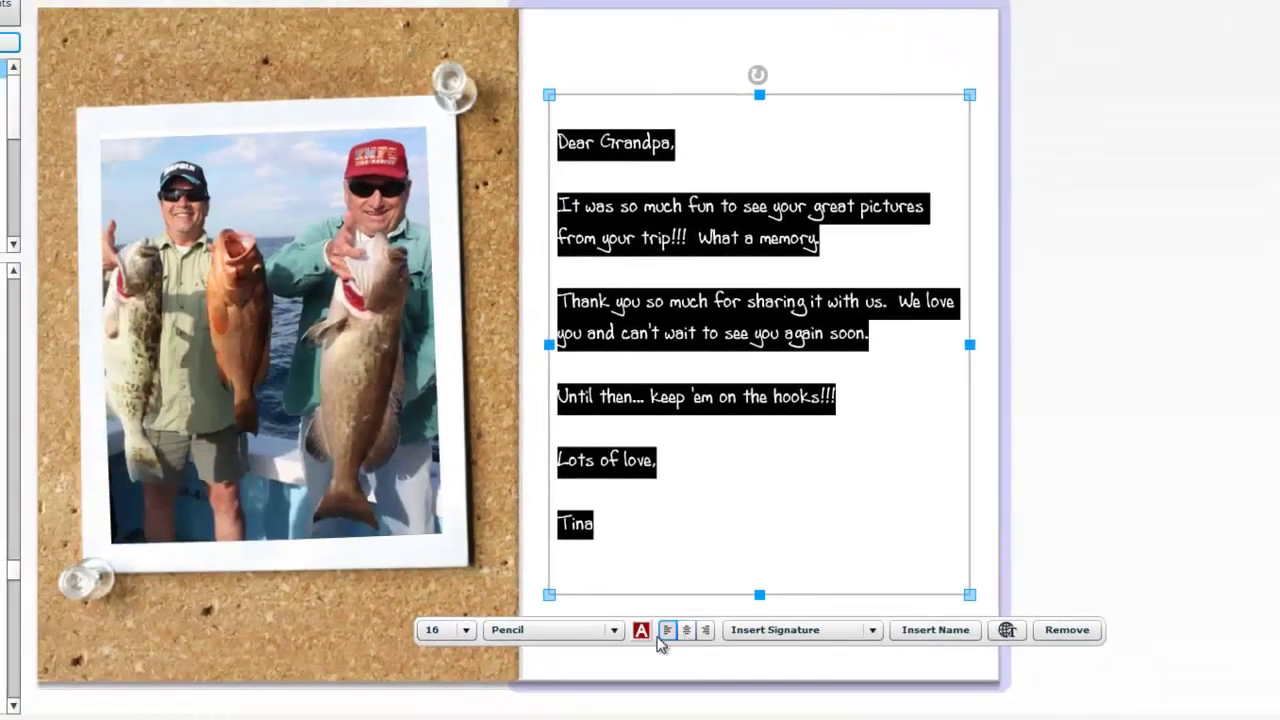
pyautogui.click(351, 716)
pyautogui.click(641, 631)
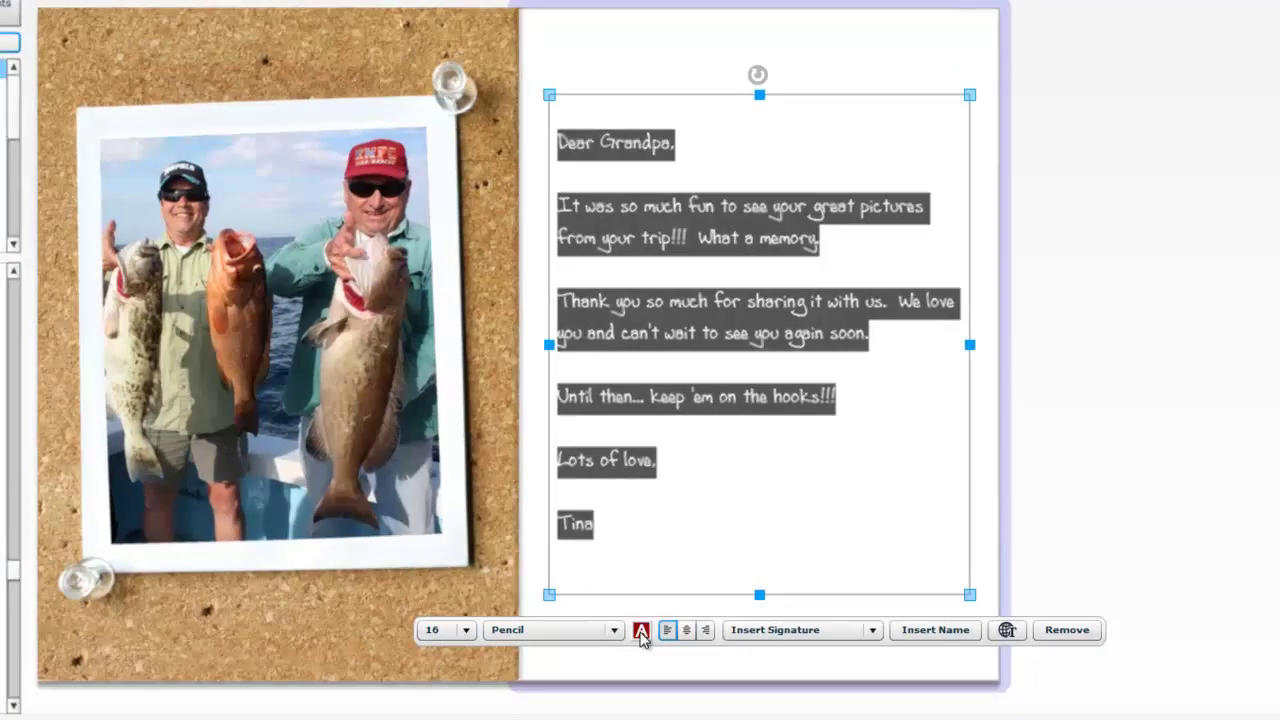
pyautogui.click(560, 441)
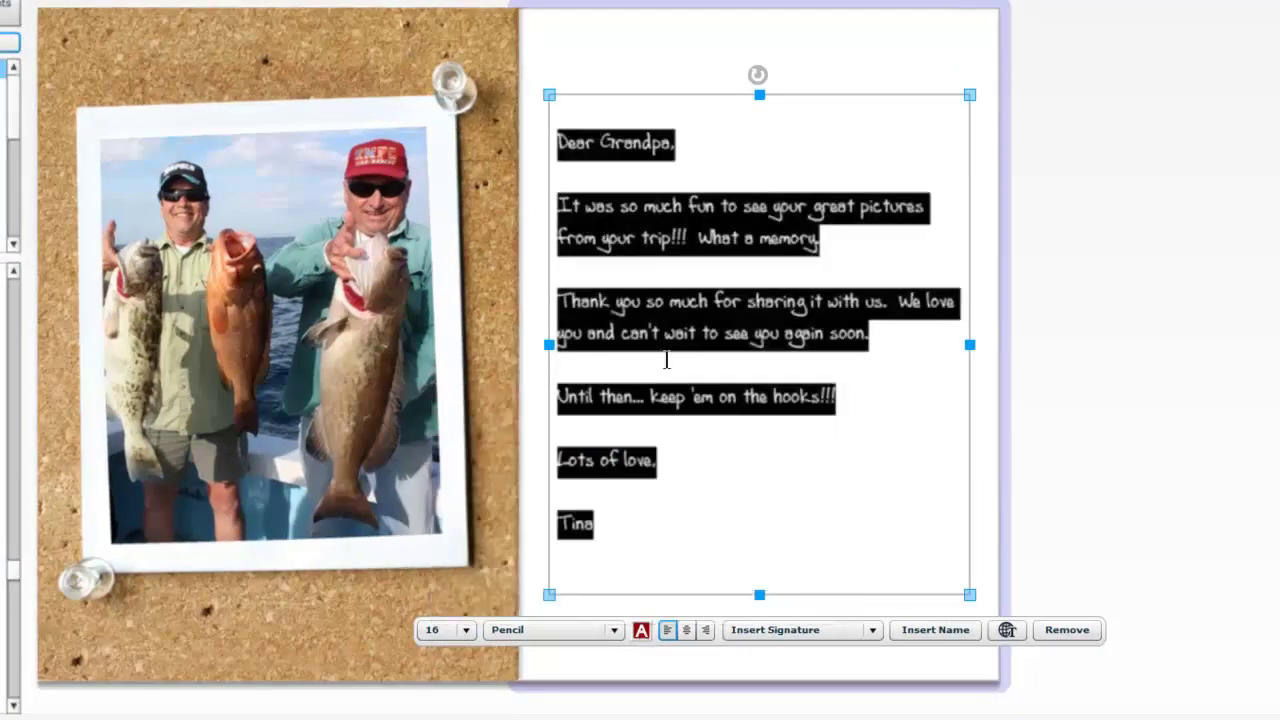
pyautogui.click(671, 363)
pyautogui.moveTo(760, 96); pyautogui.dragTo(760, 90)
pyautogui.click(1078, 295)
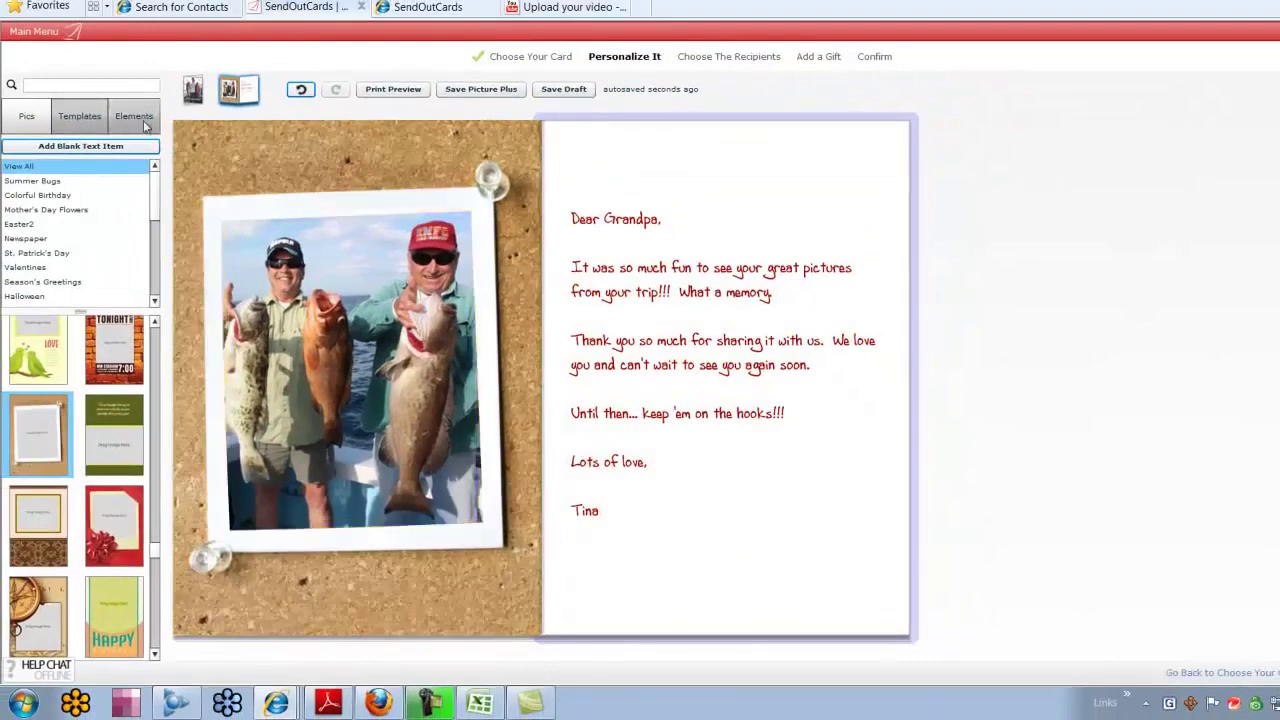
# Step: Place the plain cream background from the Baby Argyle elements on the right inside page
pyautogui.click(27, 33)
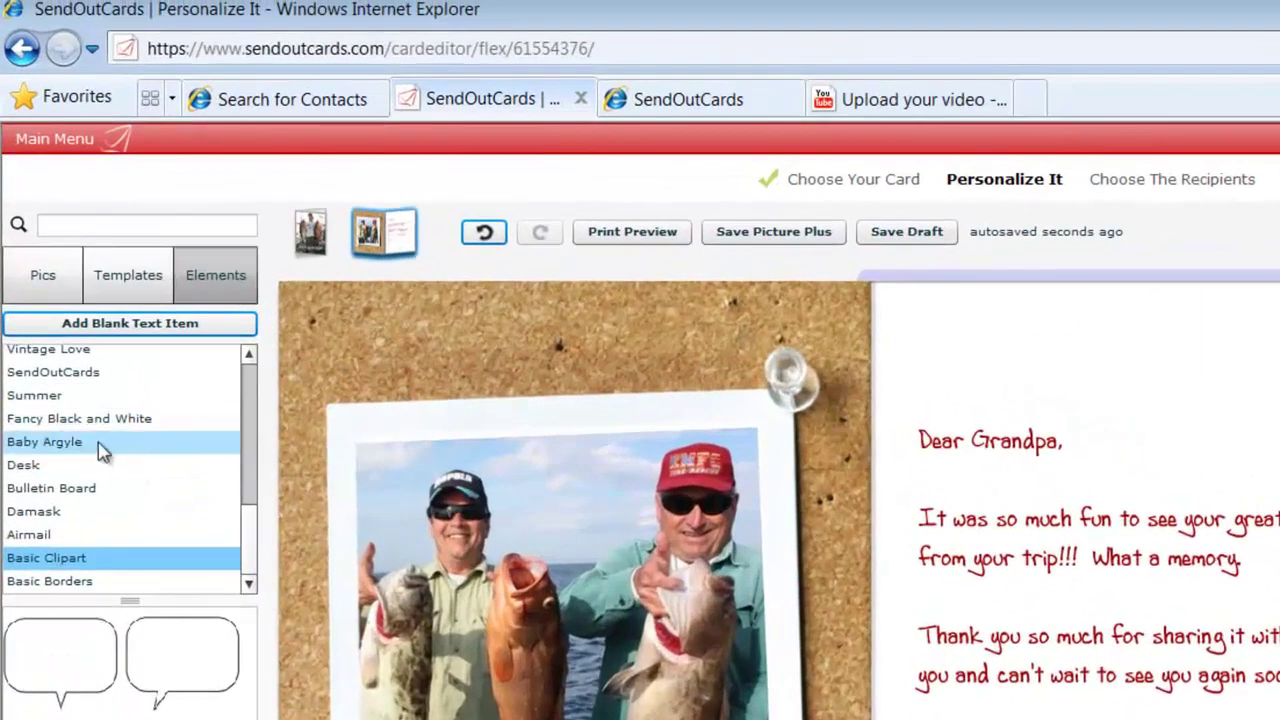
pyautogui.click(101, 449)
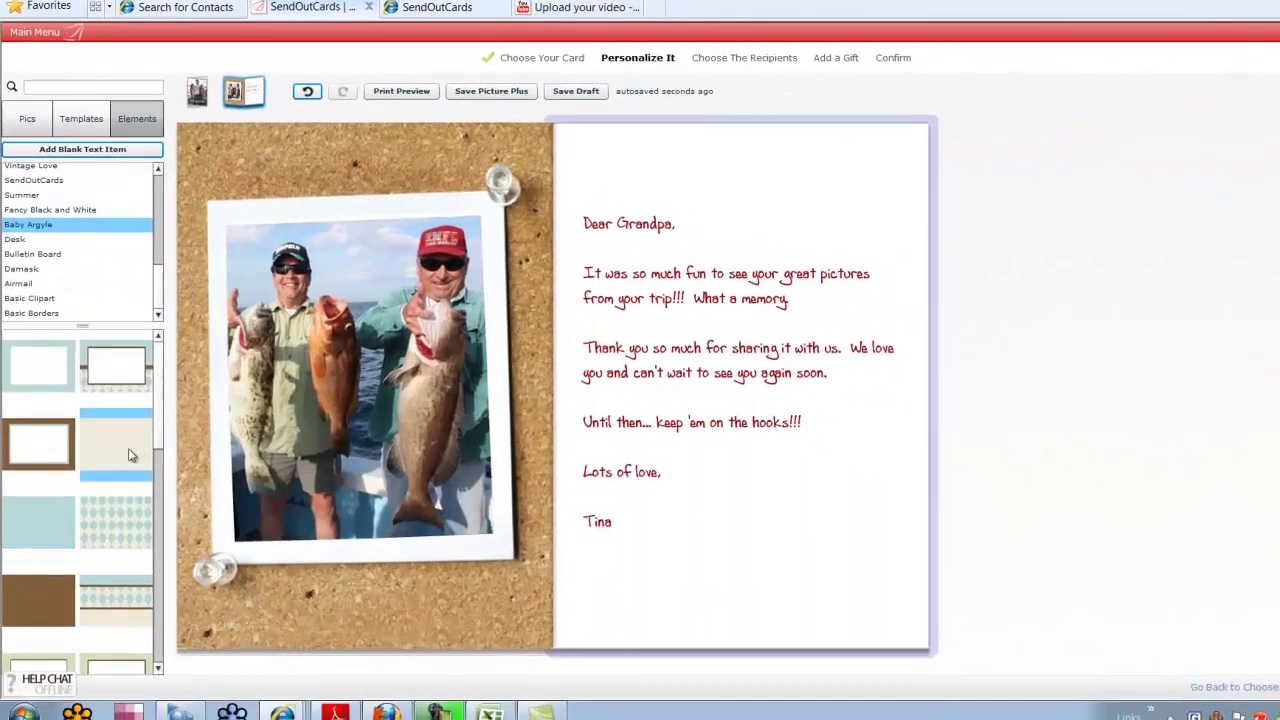
pyautogui.moveTo(128, 455); pyautogui.dragTo(753, 388)
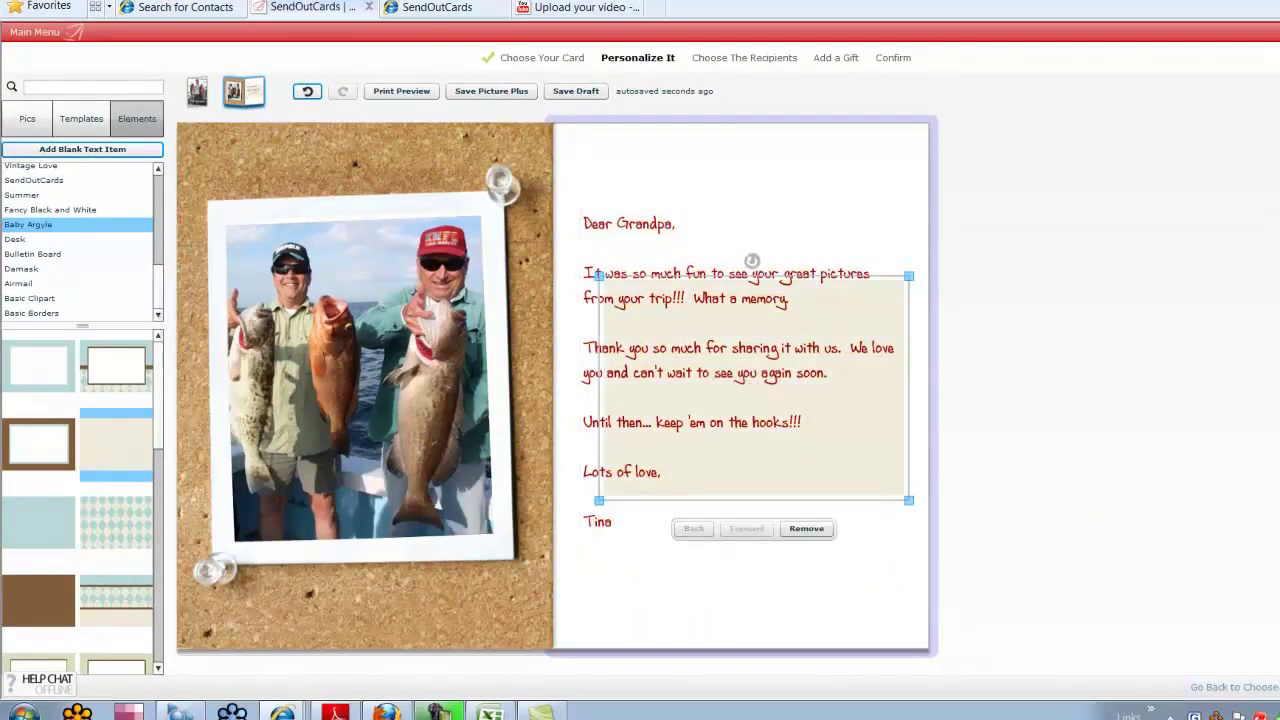
# Step: Rotate the cream background a quarter turn and enlarge it from the page's upper-left corner to cover the entire right inside page
pyautogui.moveTo(752, 261); pyautogui.dragTo(626, 389)
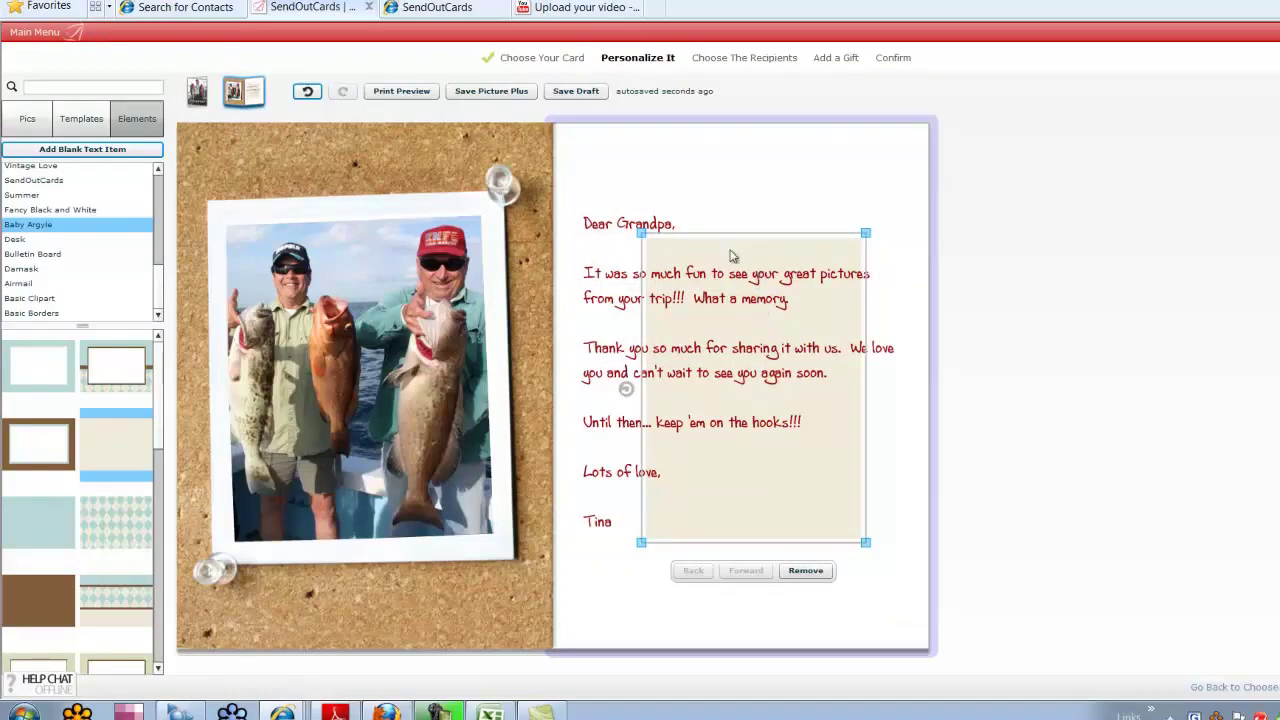
pyautogui.moveTo(723, 235); pyautogui.dragTo(625, 115)
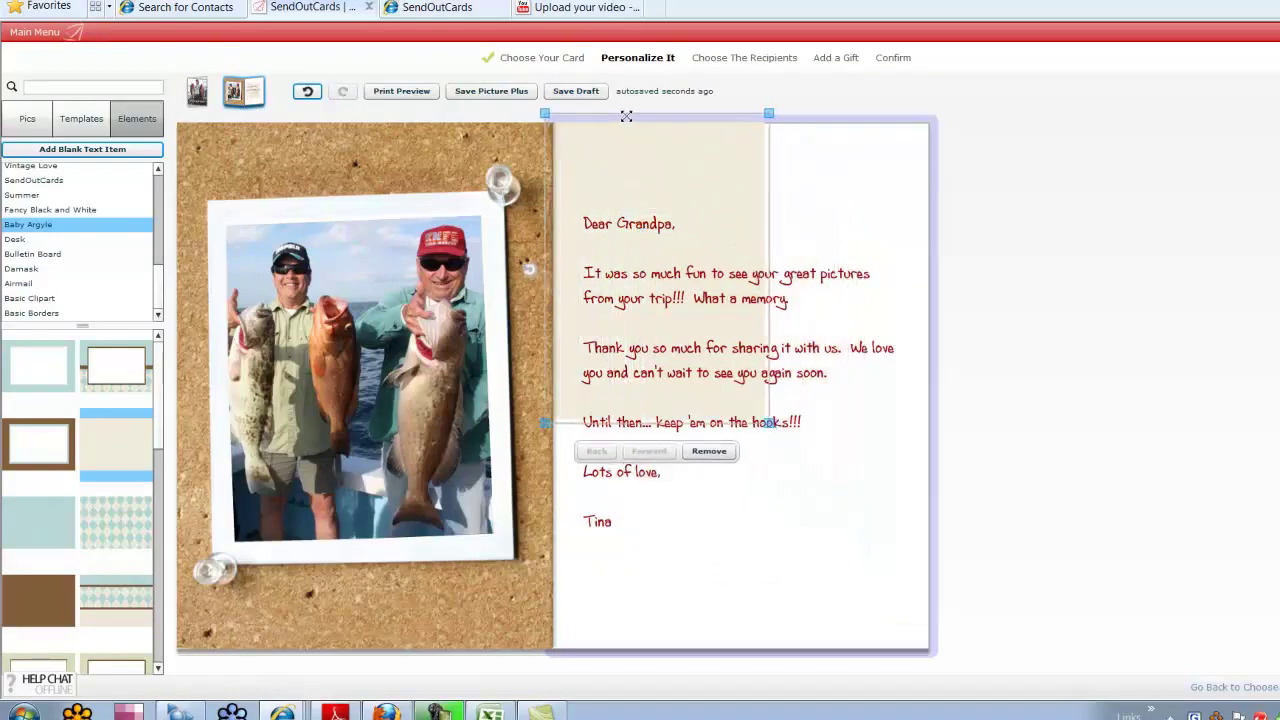
pyautogui.moveTo(768, 424); pyautogui.dragTo(948, 671)
pyautogui.click(1027, 637)
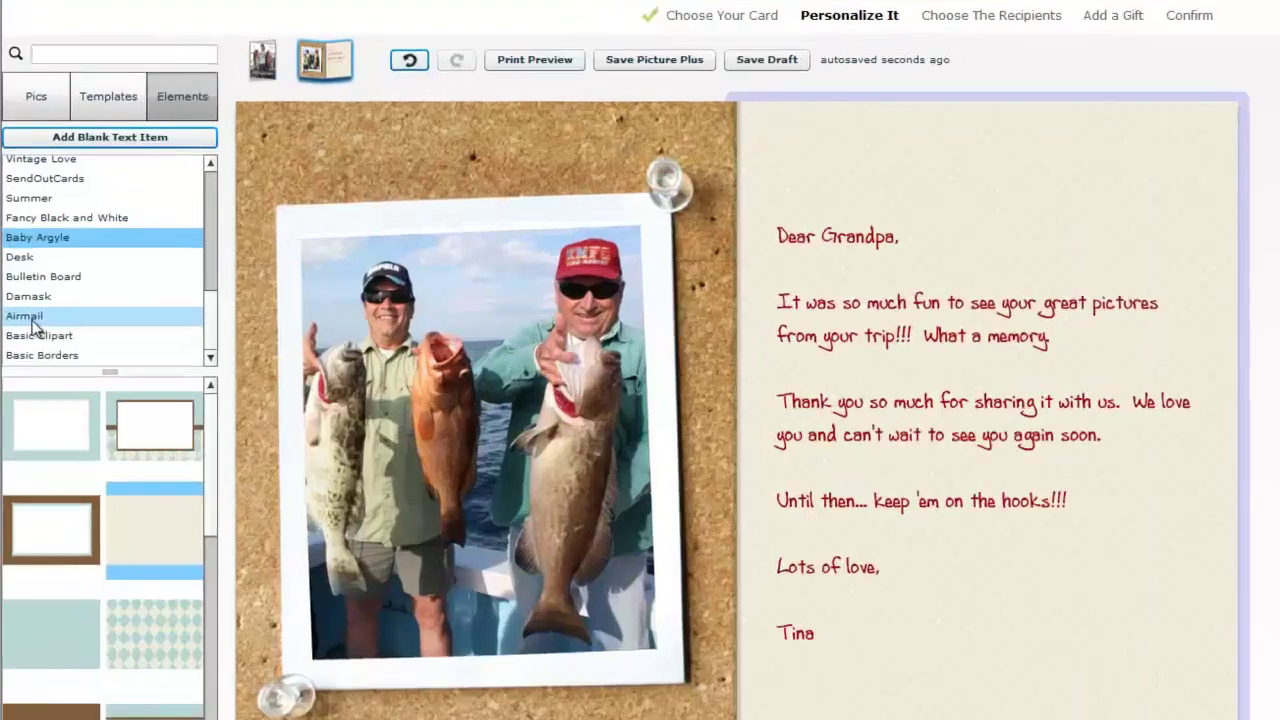
# Step: Apply the "Special Delivery!" template from the Airmail category to the left inside page
pyautogui.click(18, 283)
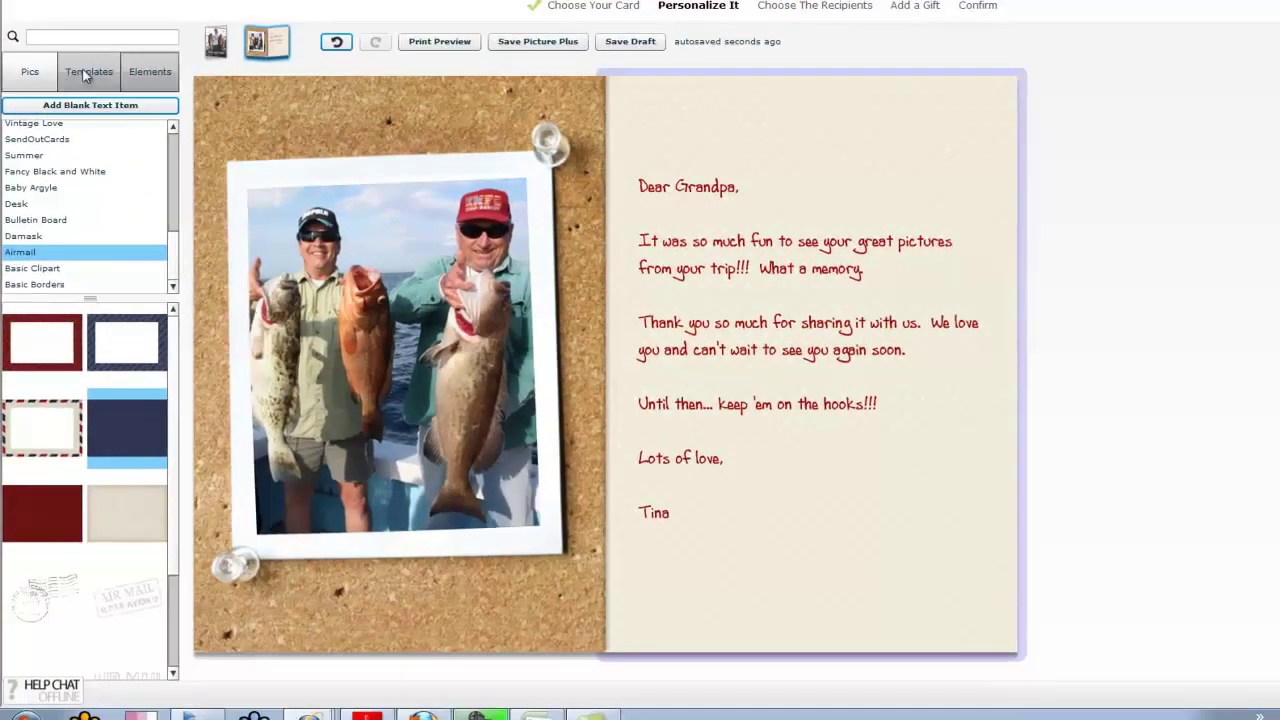
pyautogui.click(138, 74)
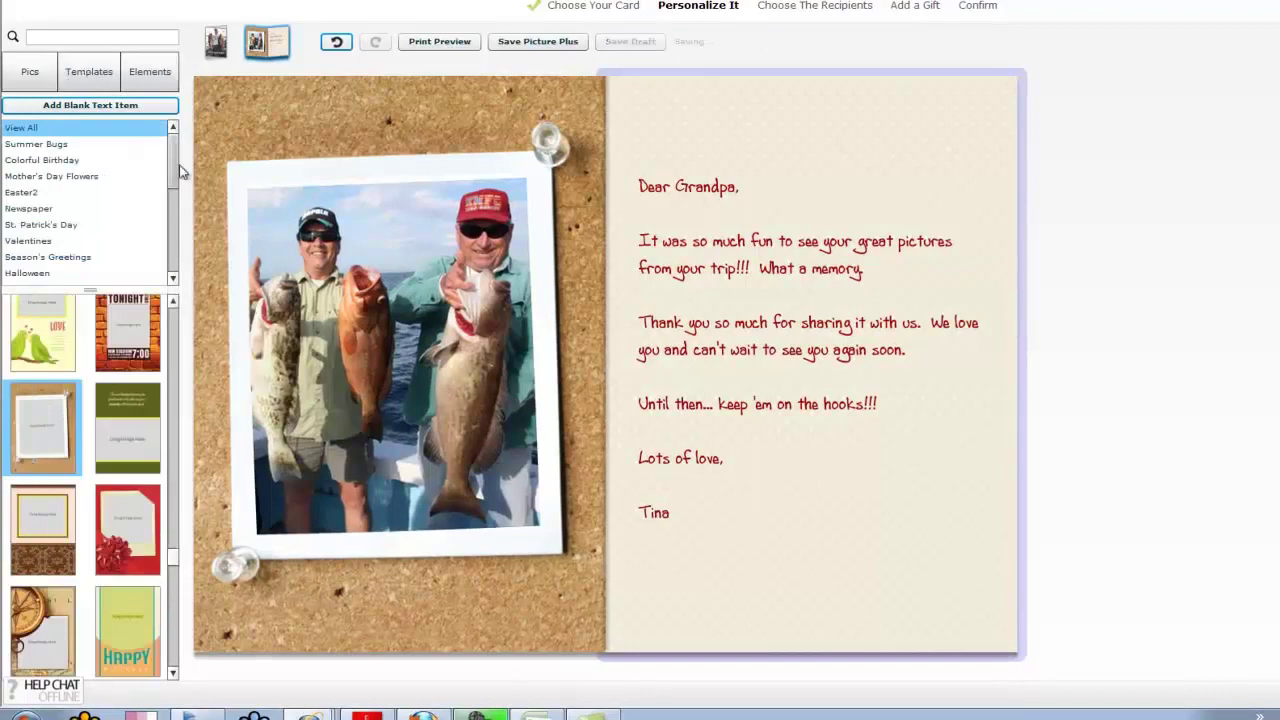
pyautogui.moveTo(171, 166); pyautogui.dragTo(172, 238)
pyautogui.click(45, 244)
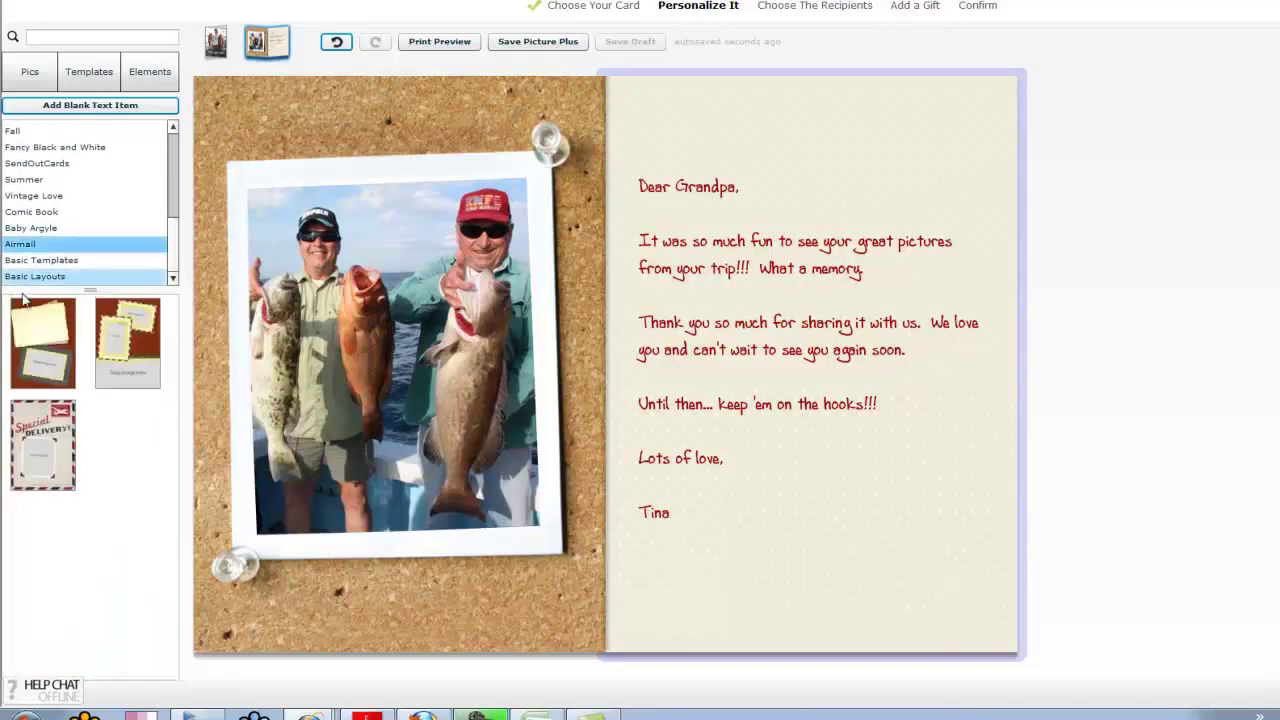
pyautogui.click(46, 418)
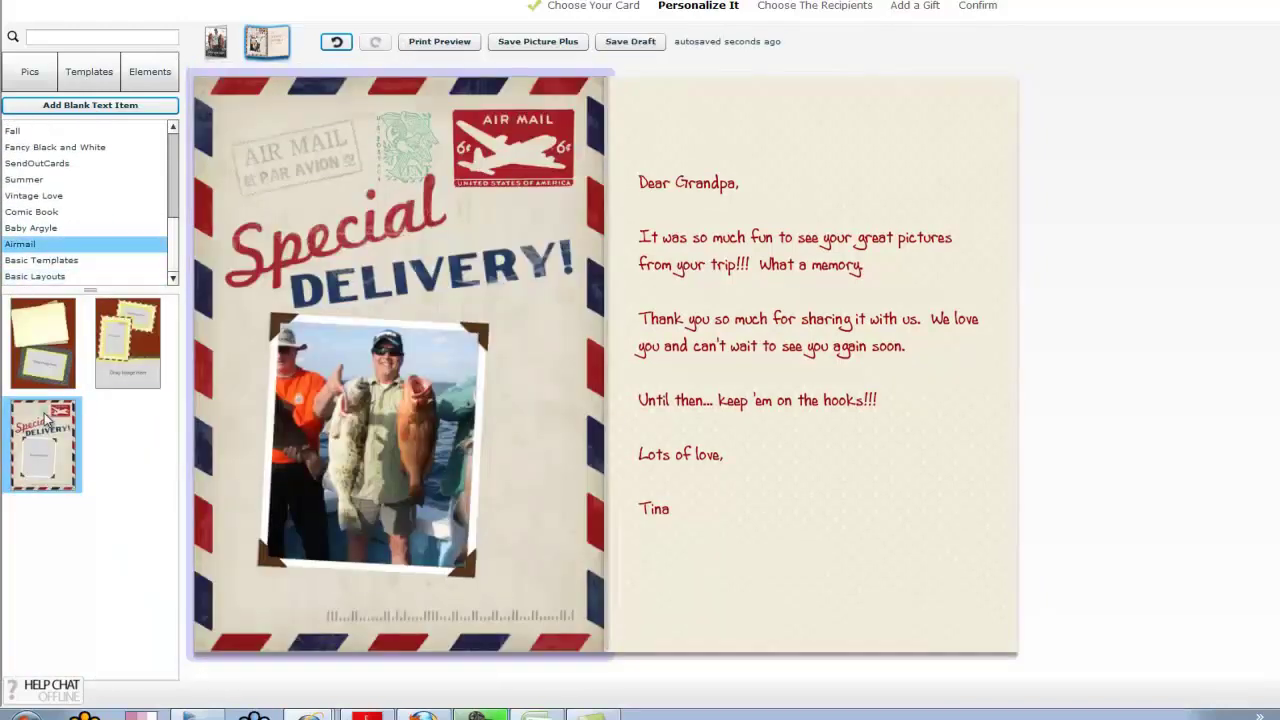
# Step: Reposition the fishing photo within the Airmail template's frame to show the men in the orange and light green shirts
pyautogui.click(360, 455)
pyautogui.moveTo(360, 455); pyautogui.dragTo(413, 450)
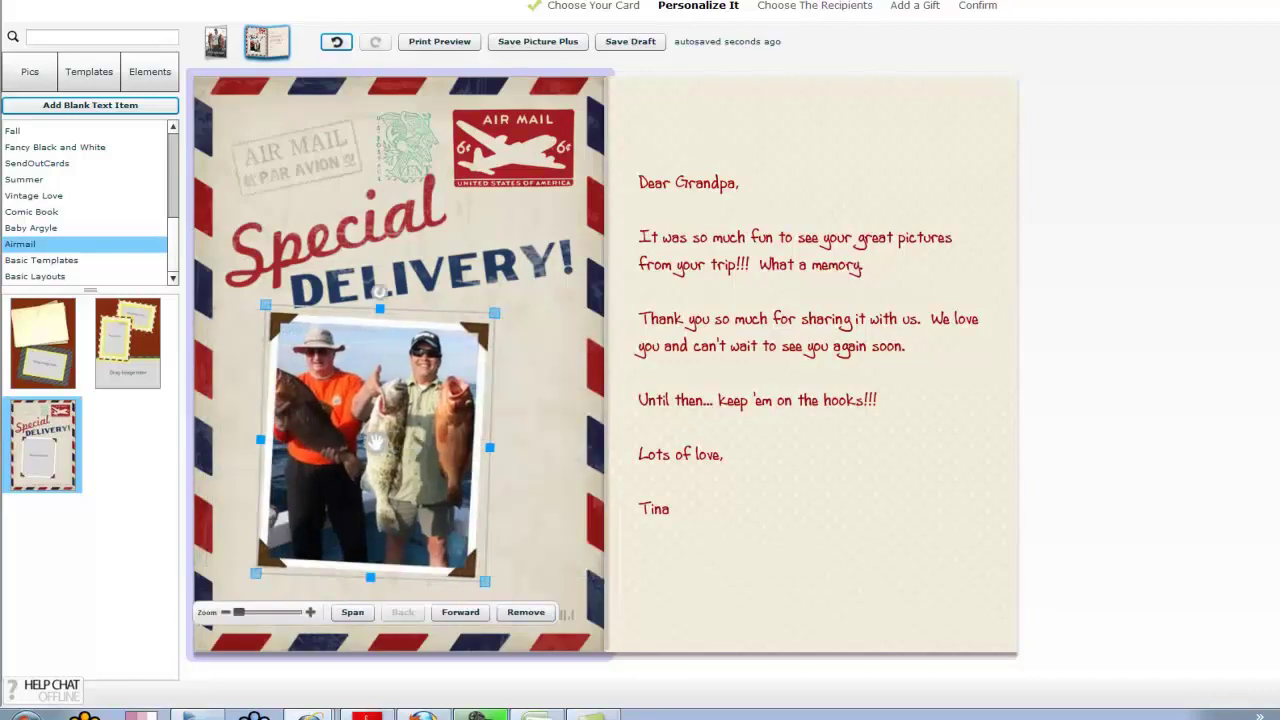
pyautogui.click(545, 450)
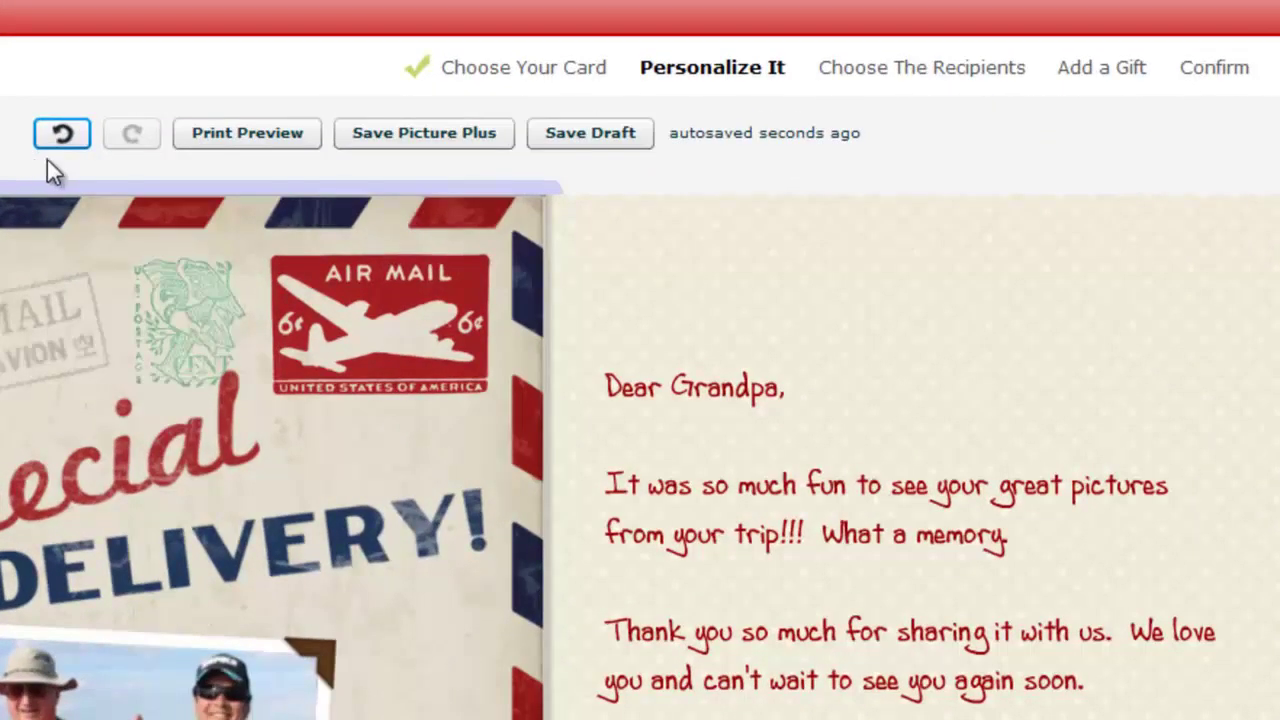
# Step: View the print preview of the card's inside pages and close it
pyautogui.click(227, 134)
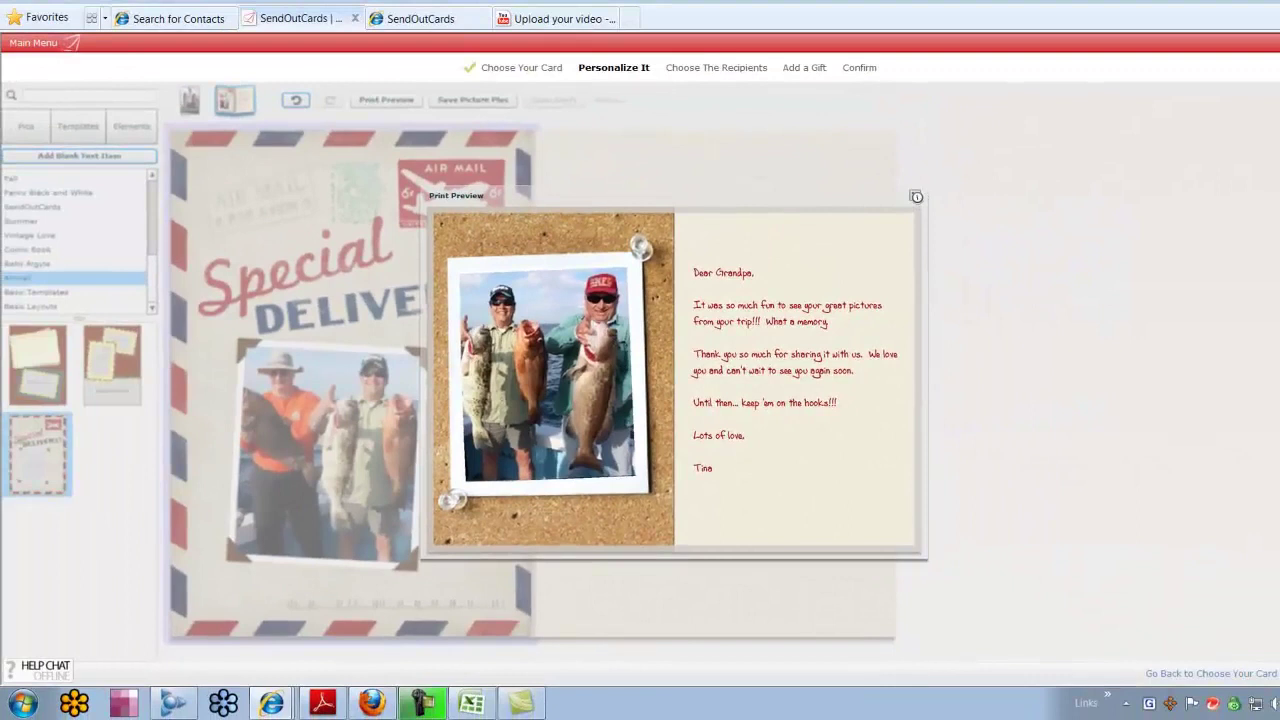
pyautogui.click(916, 197)
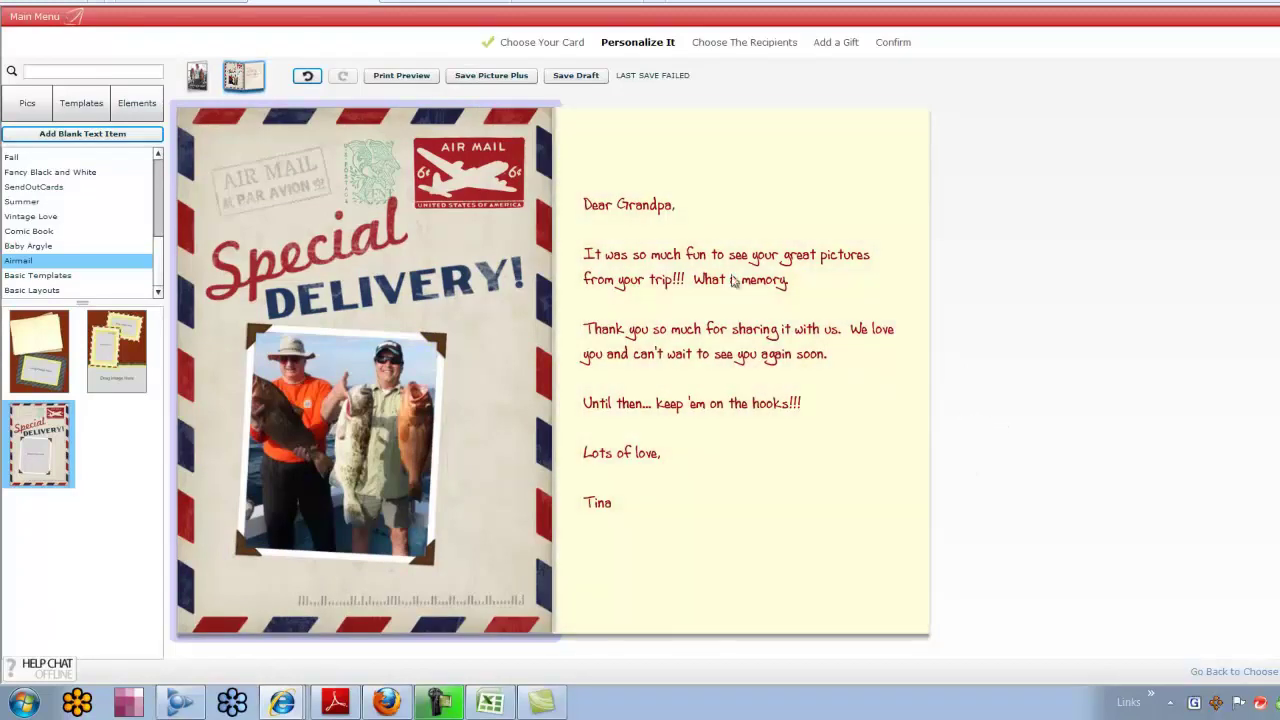
# Step: Save the card as a draft and store it as a Picture Plus card
pyautogui.click(576, 80)
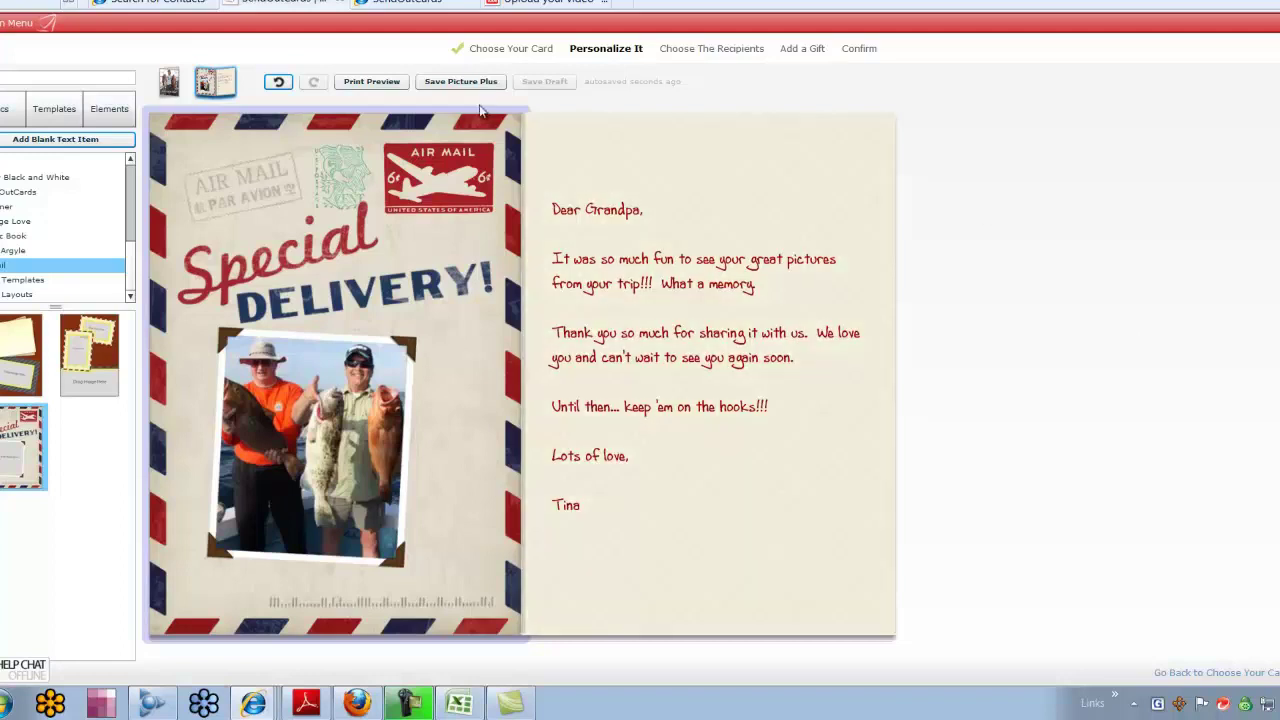
pyautogui.click(438, 90)
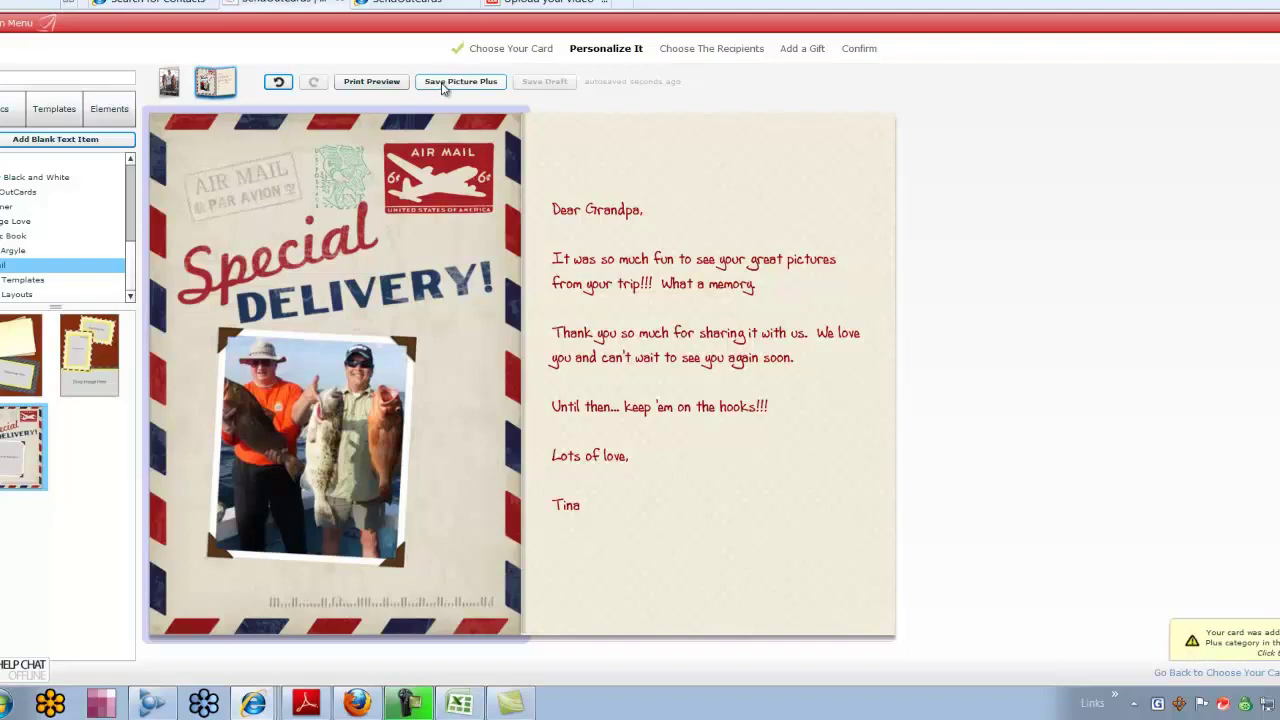